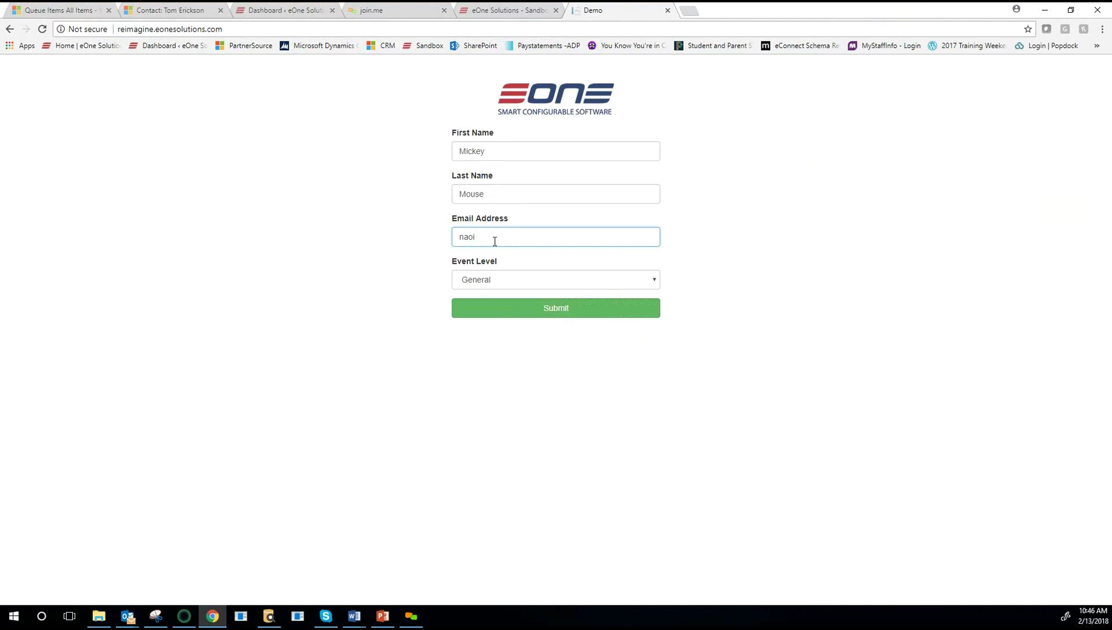
- Fill in the registrant's e-mail address and submit the event ticket form
left_click(362, 172)
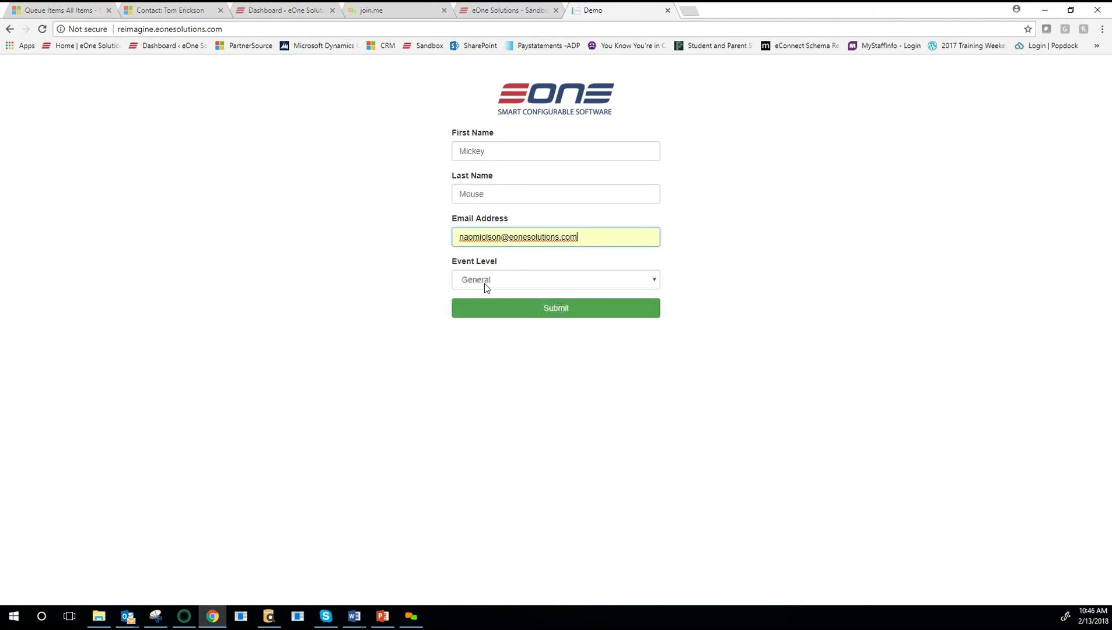
left_click(529, 308)
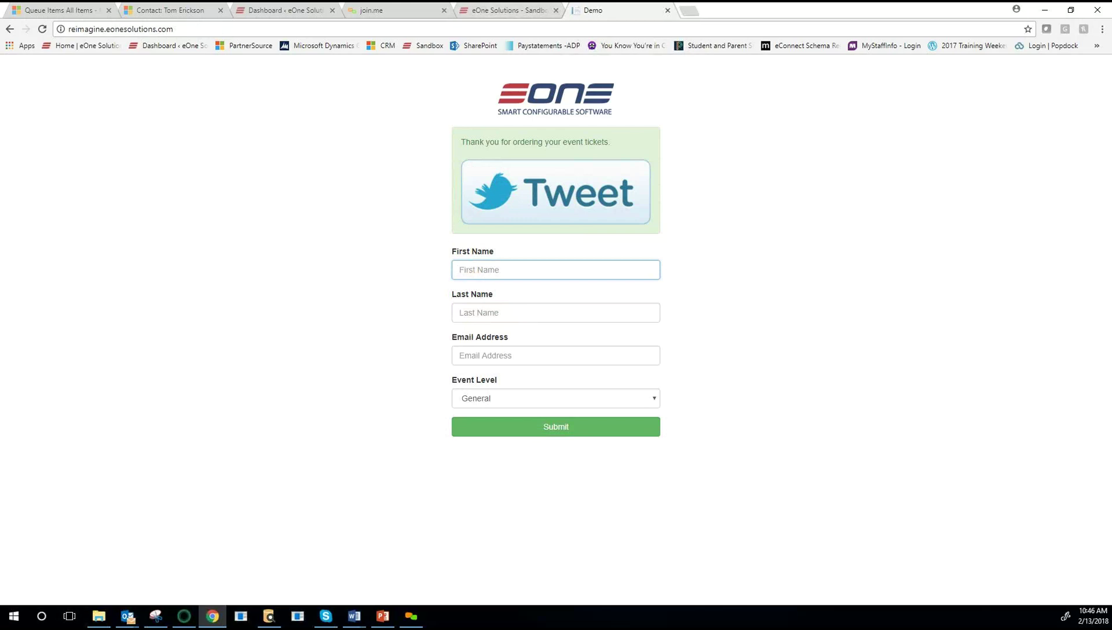
- Switch to the eOne Solutions Sandbox, collapse its machine details pane and show the remote desktop full screen
left_click(524, 8)
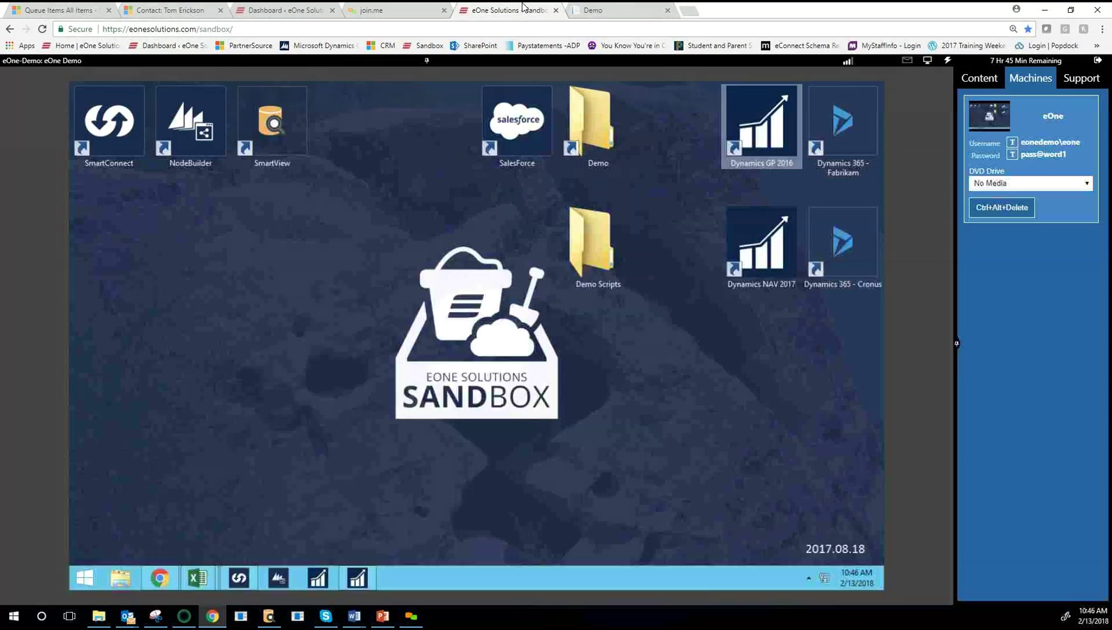
left_click(955, 344)
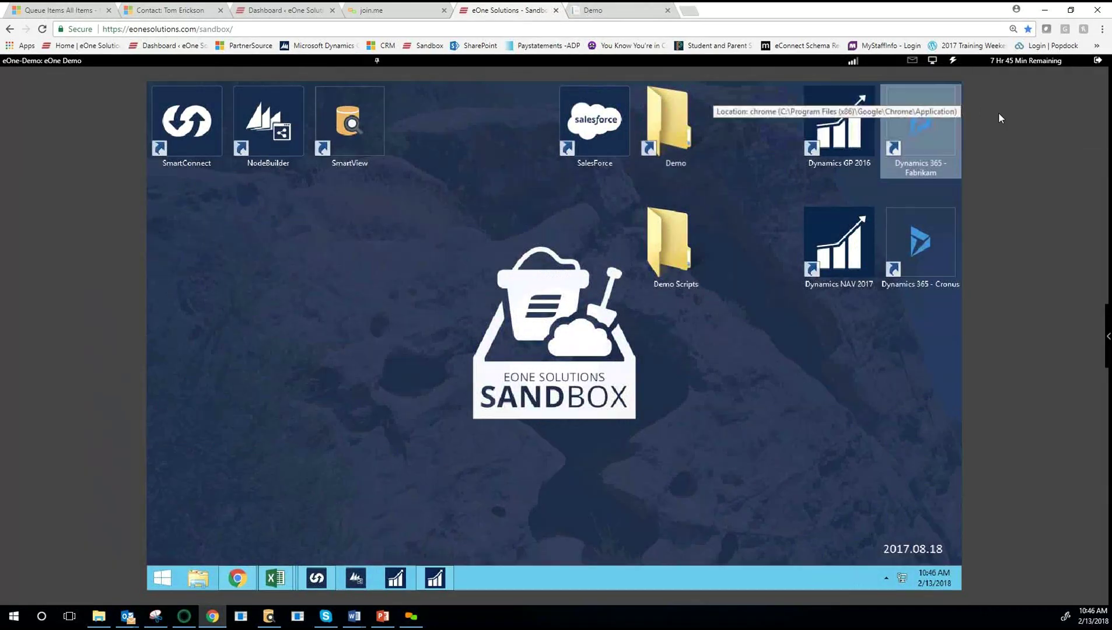
key("F11")
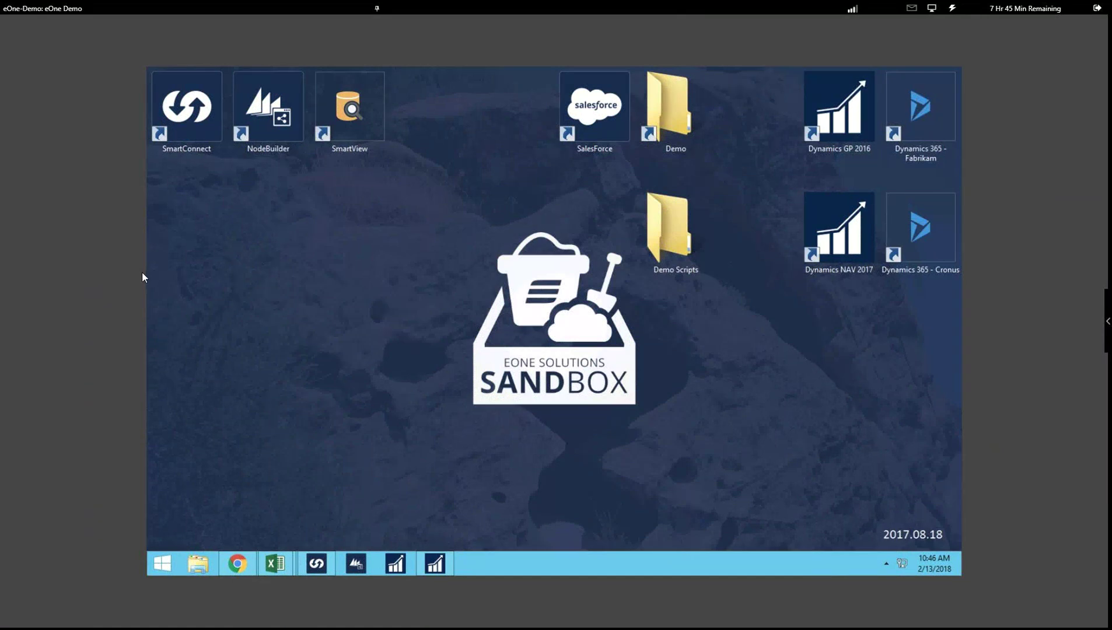
- Open the reIMAGINE Party marketing list in Dynamics 365 - Fabrikam and dismiss the error dialog
left_click(242, 570)
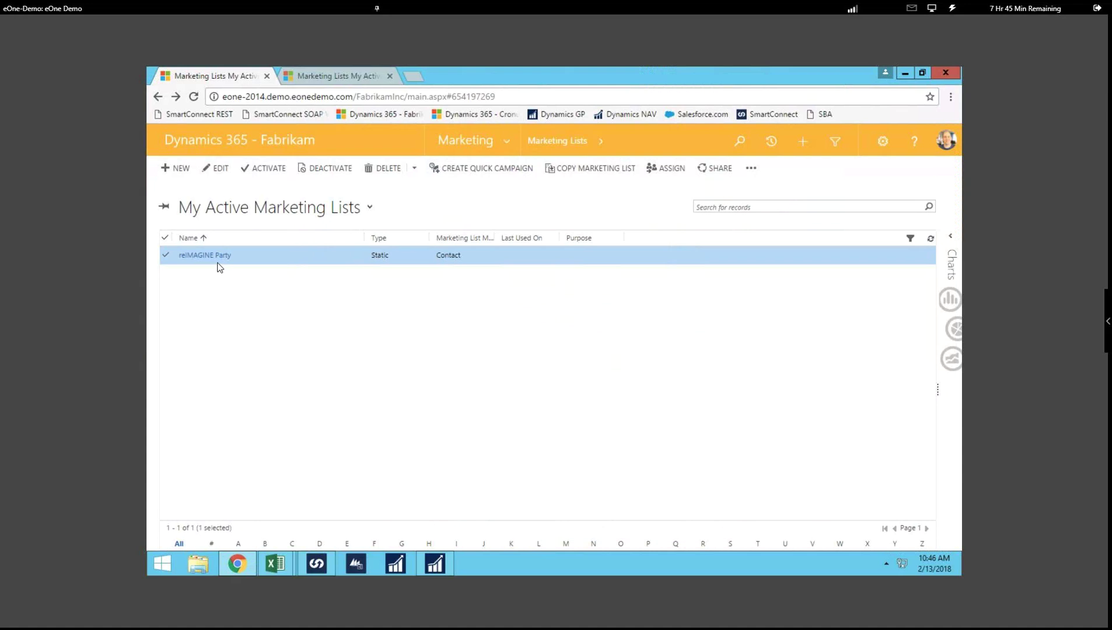
left_click(212, 260)
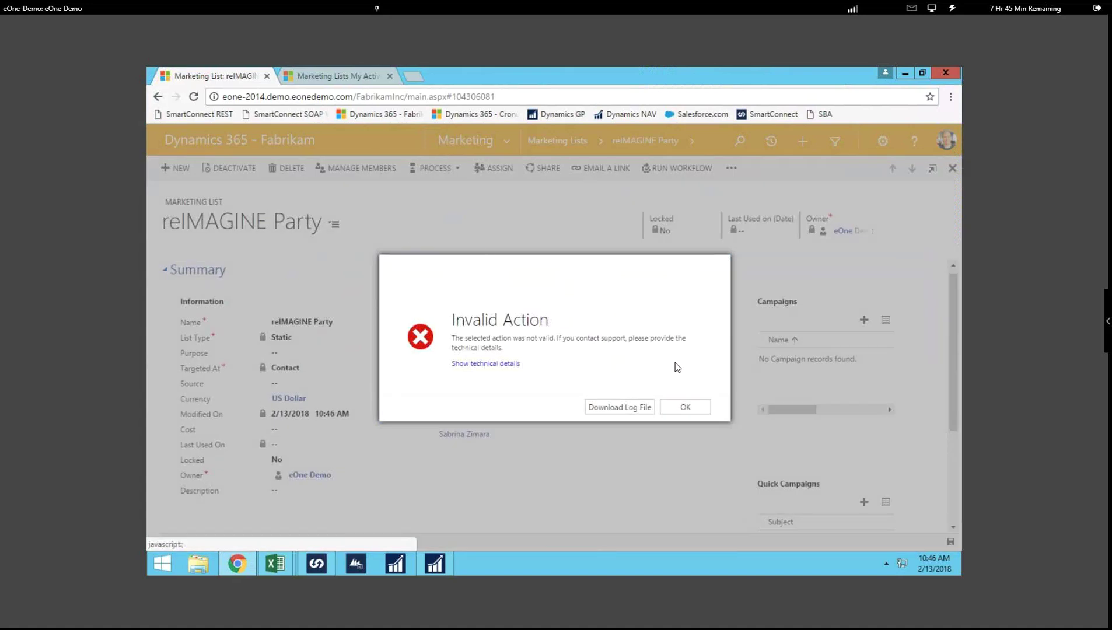
left_click(685, 406)
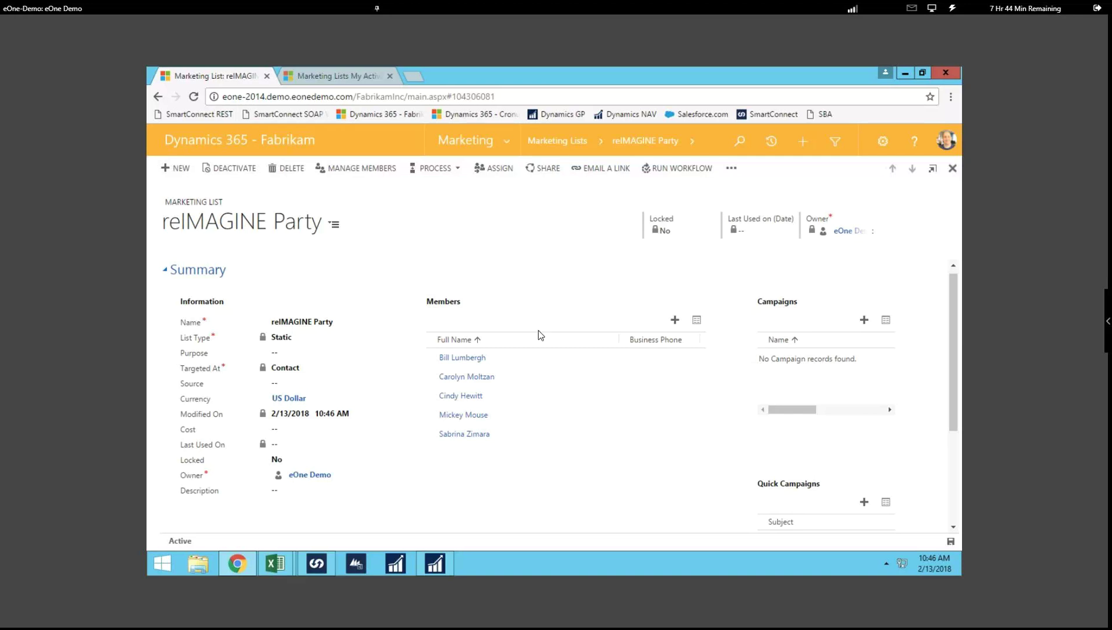
left_click(361, 400)
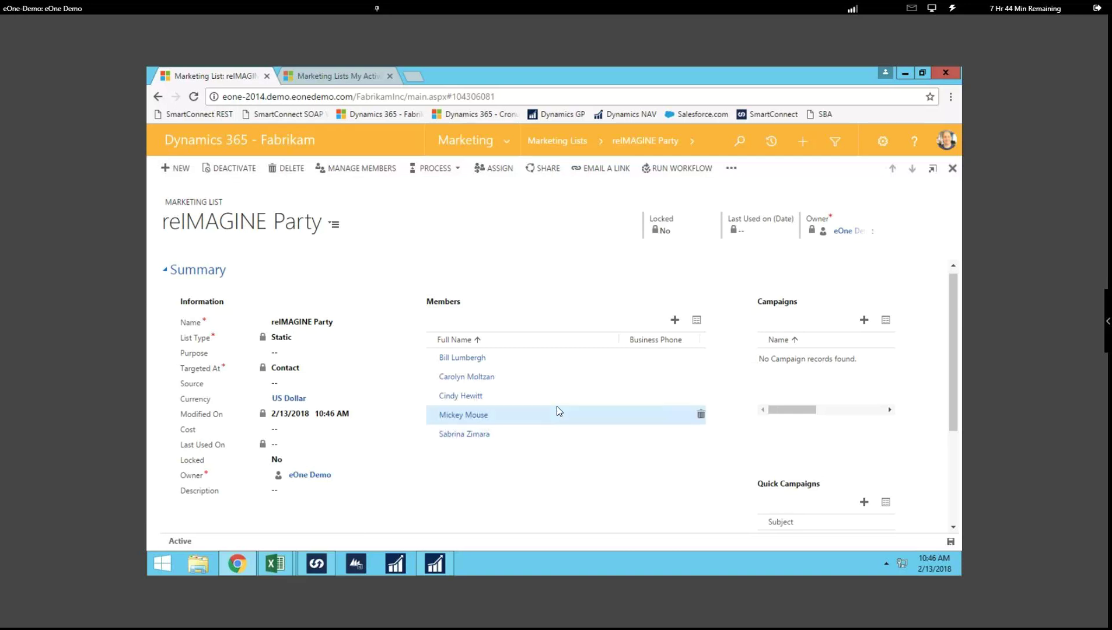
- Open the account linked to the second member of the marketing list and set its relationship type to Customer
left_click(462, 378)
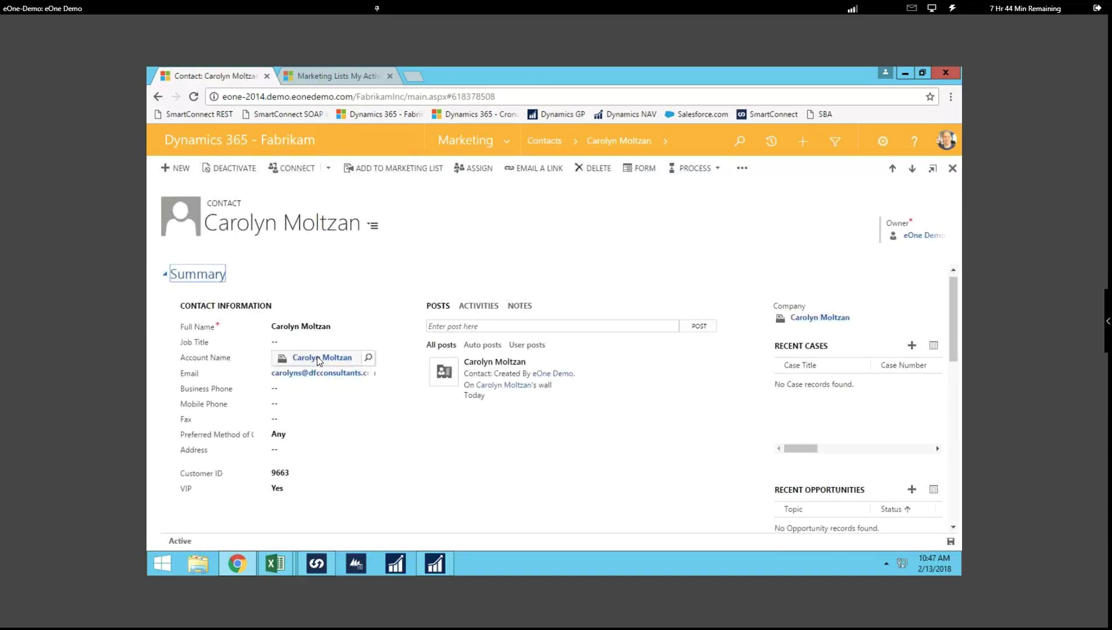
left_click(318, 357)
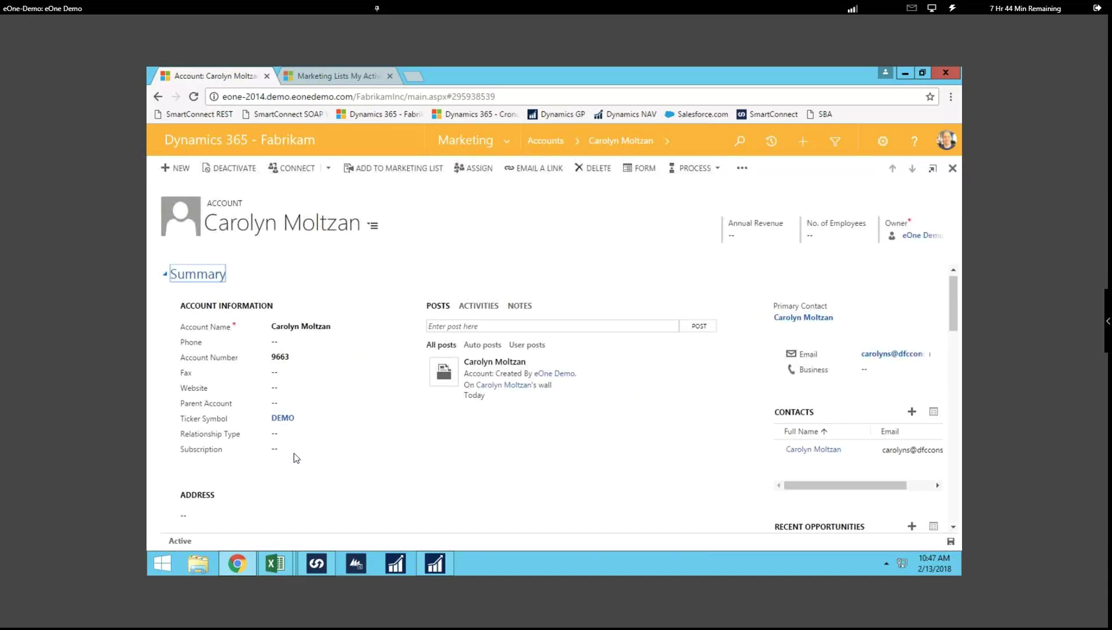
left_click(296, 435)
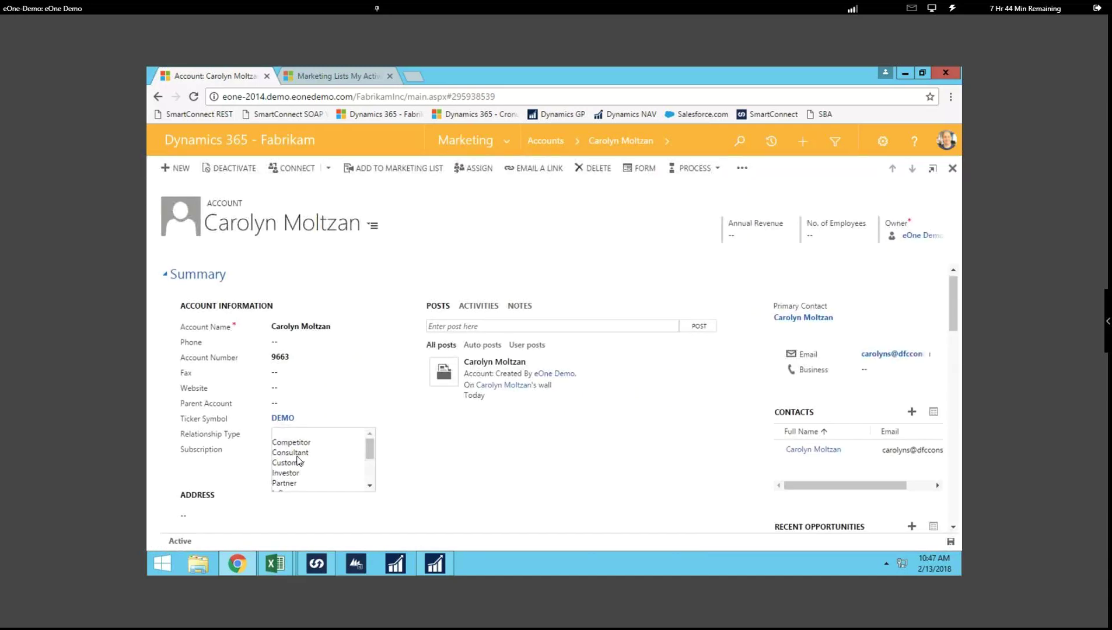
left_click(289, 463)
- Fill in the street, city and state of the account's address and close the address entry
scroll(228, 395, "down", 5)
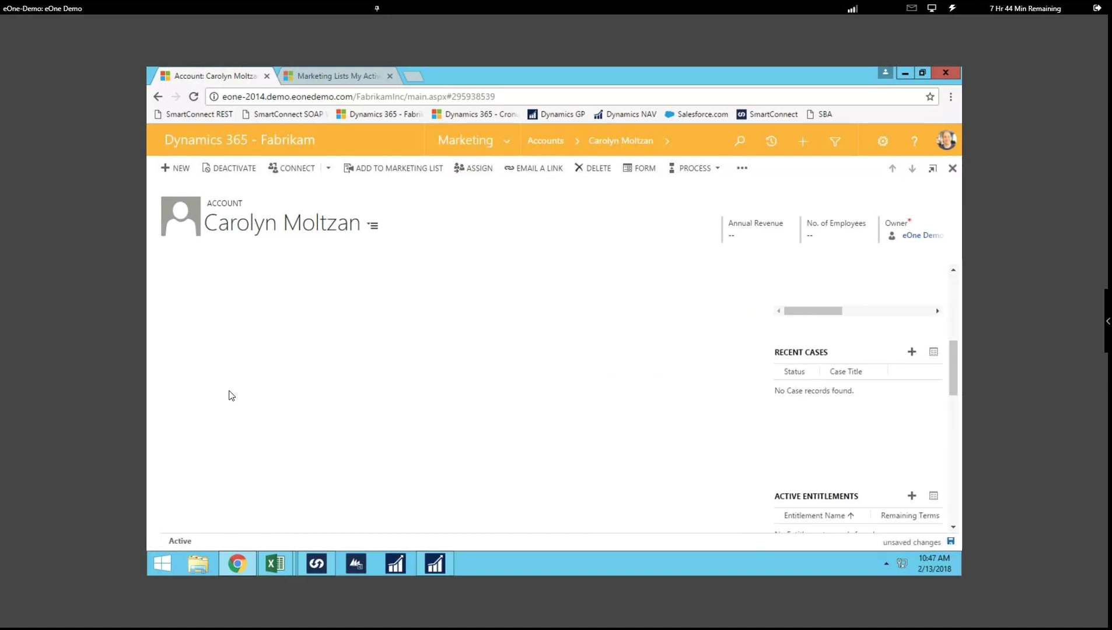
scroll(246, 421, "up", 4)
left_click(237, 454)
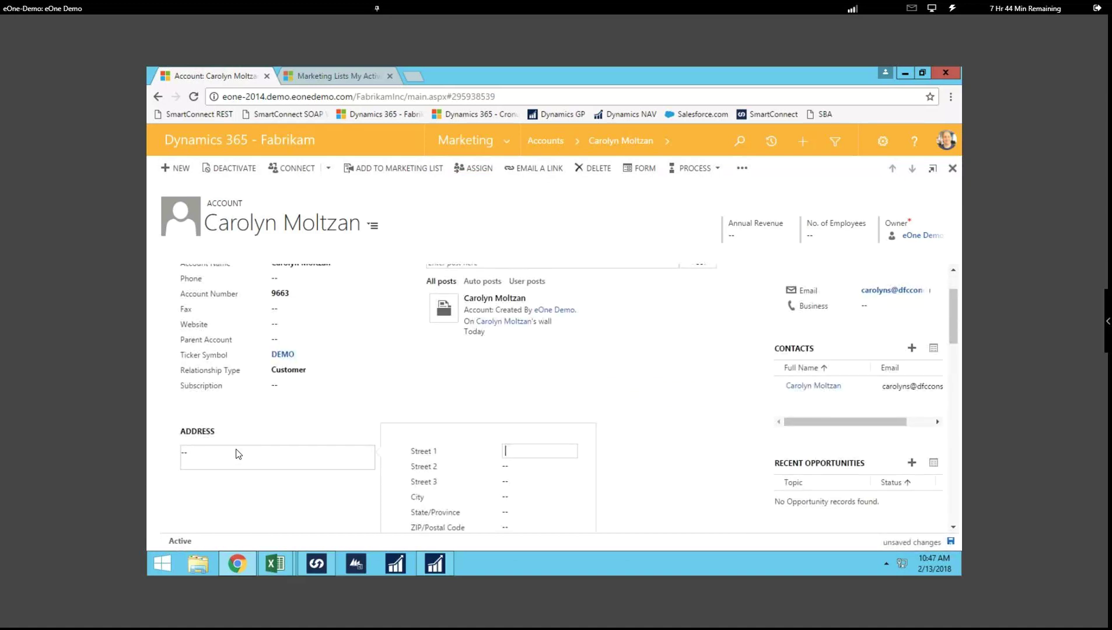
type("123 donald duck")
left_click(507, 498)
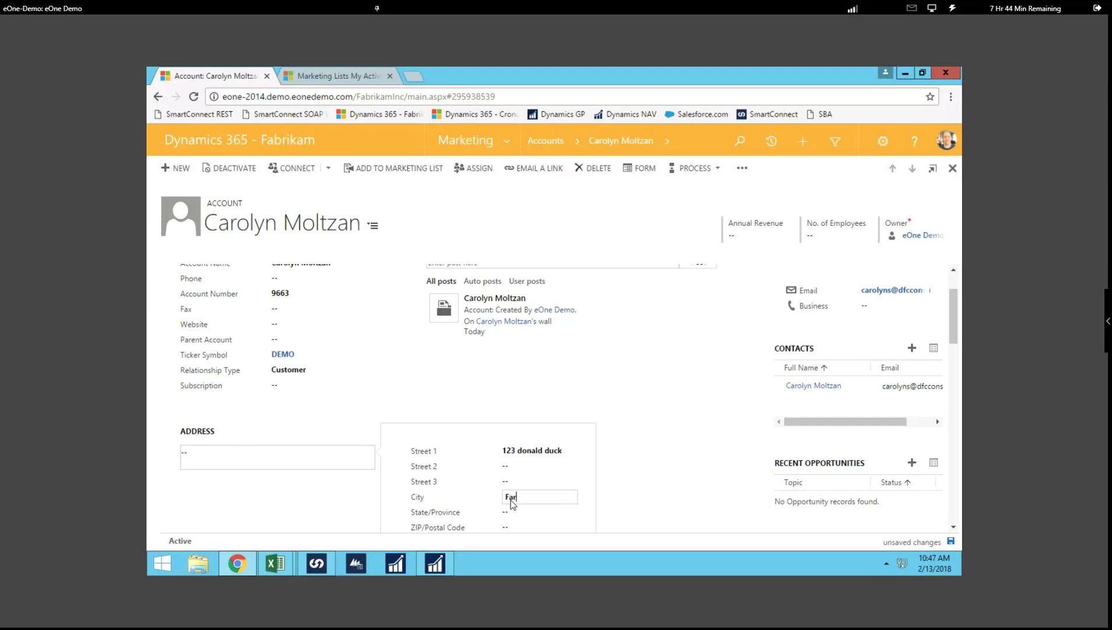
key("Tab")
scroll(519, 467, "down", 5)
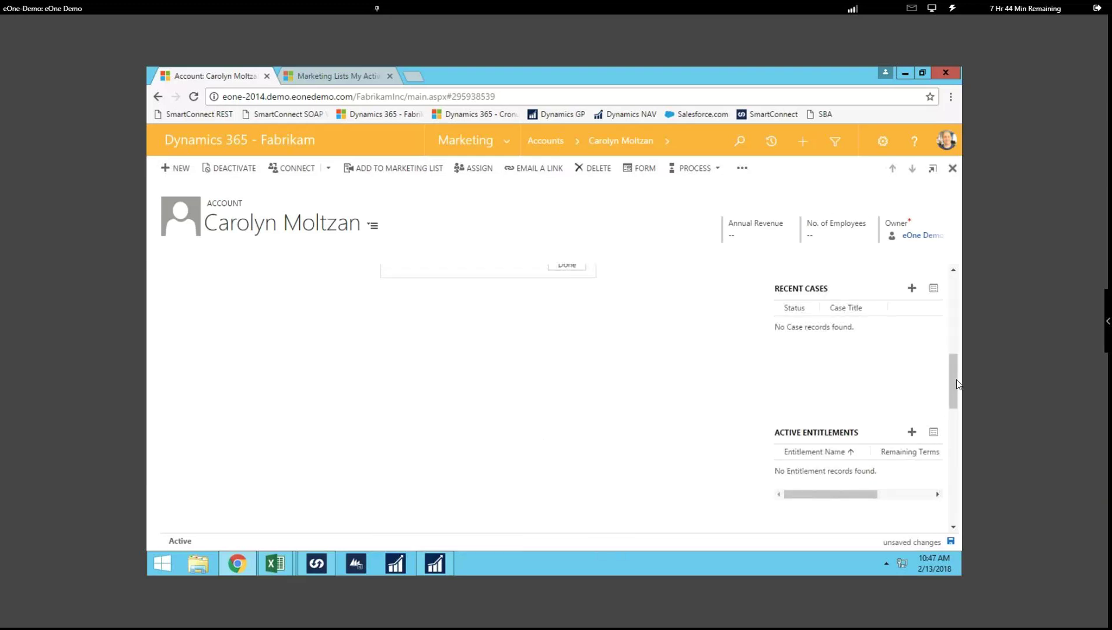
scroll(576, 383, "up", 4)
scroll(494, 410, "up", 2)
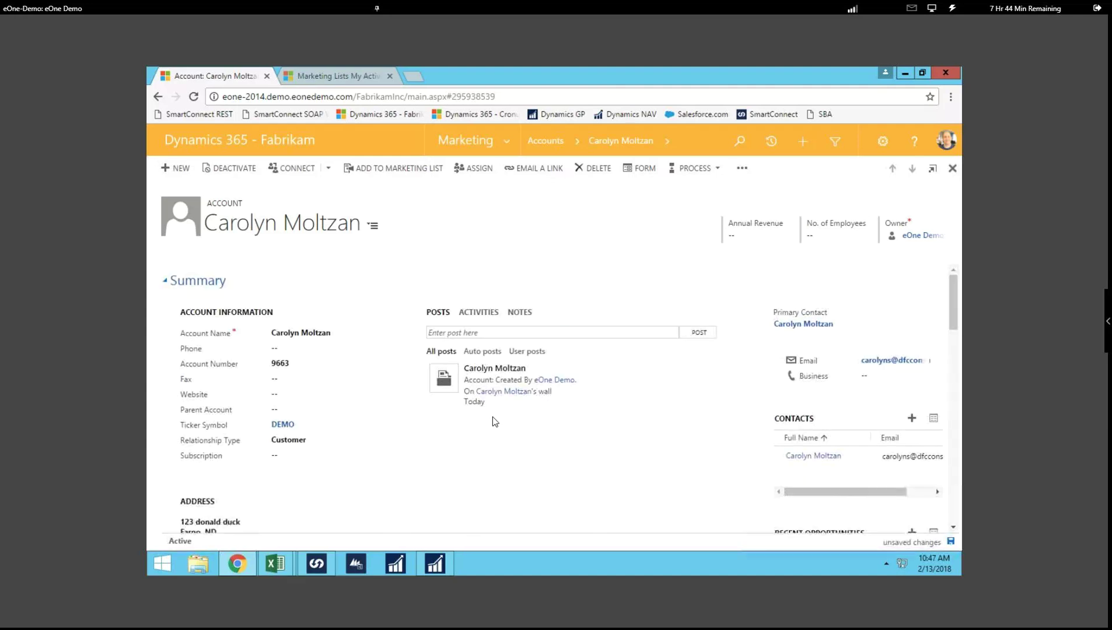
scroll(493, 416, "down", 4)
- Check the active marketing lists in Dynamics 365 - Cronus and return to the Fabrikam account
left_click(318, 74)
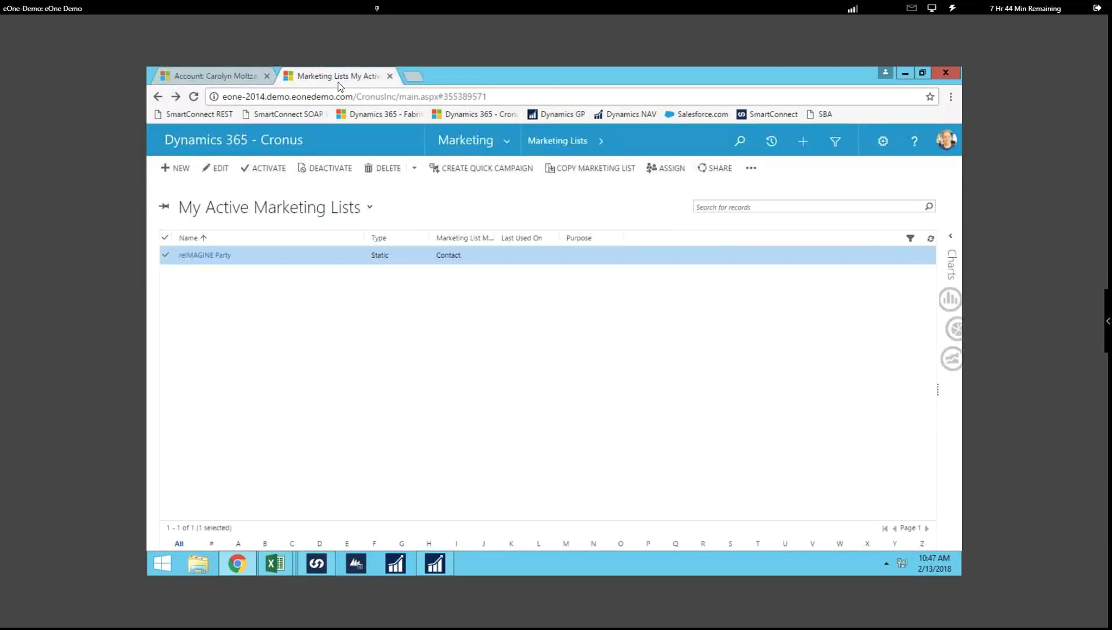
left_click(222, 81)
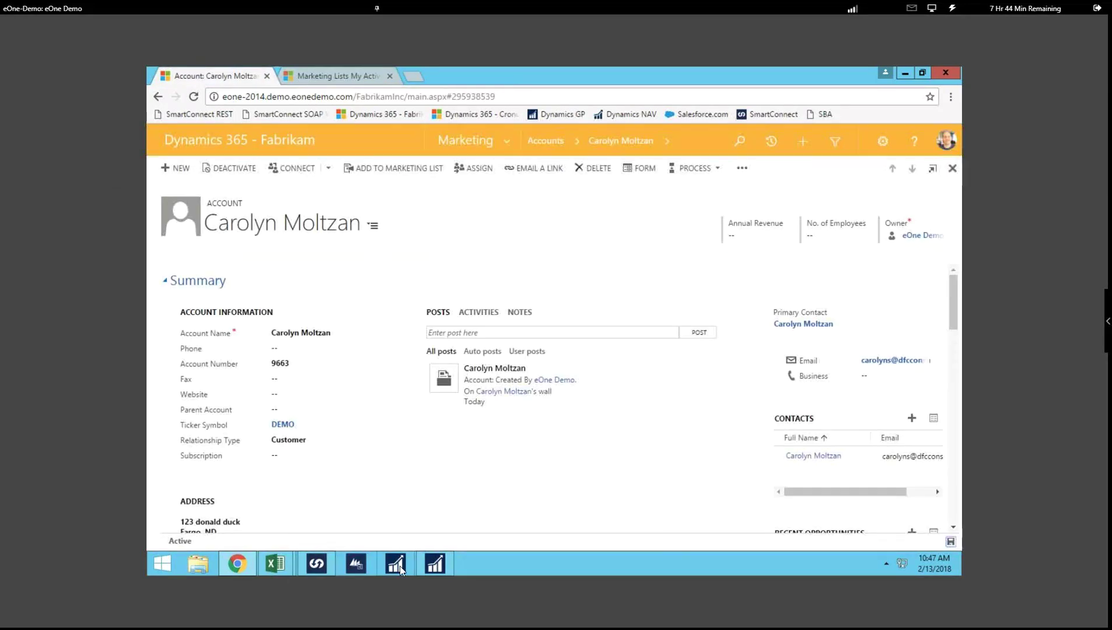
- Switch to the Fabrikam company in Microsoft Dynamics GP and open SmartView
mouse_move(434, 569)
left_click(429, 450)
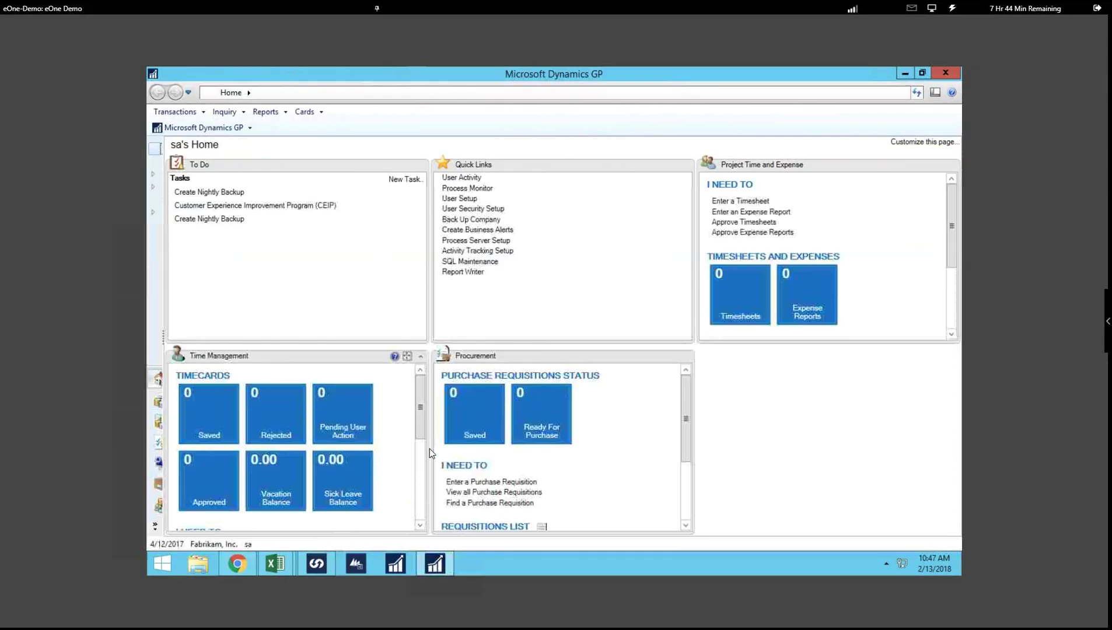
left_click(200, 110)
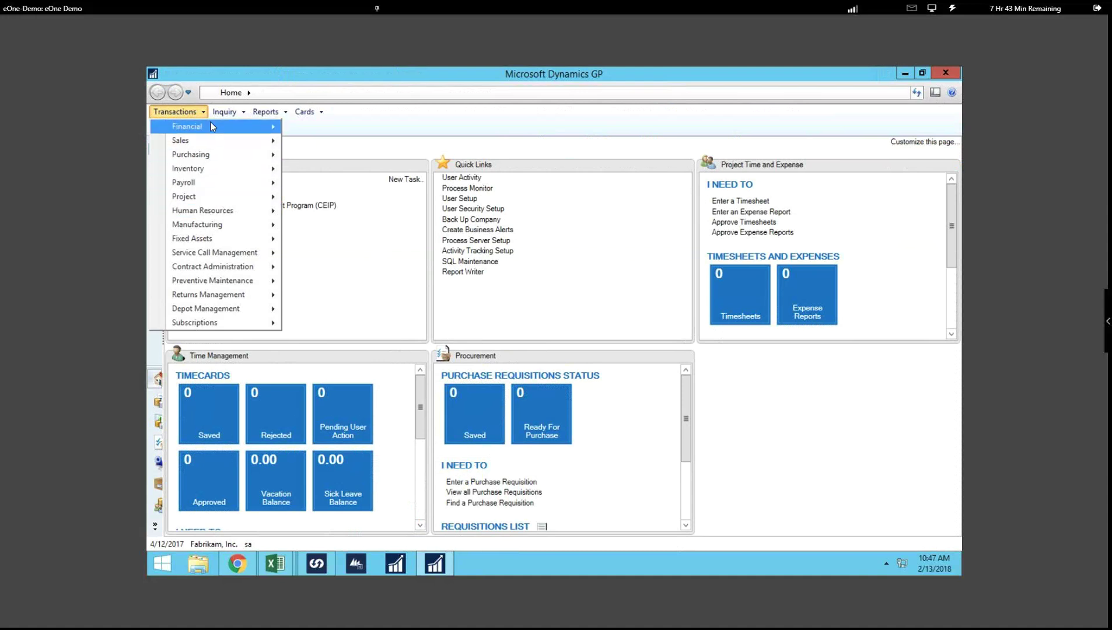
mouse_move(210, 126)
left_click(501, 114)
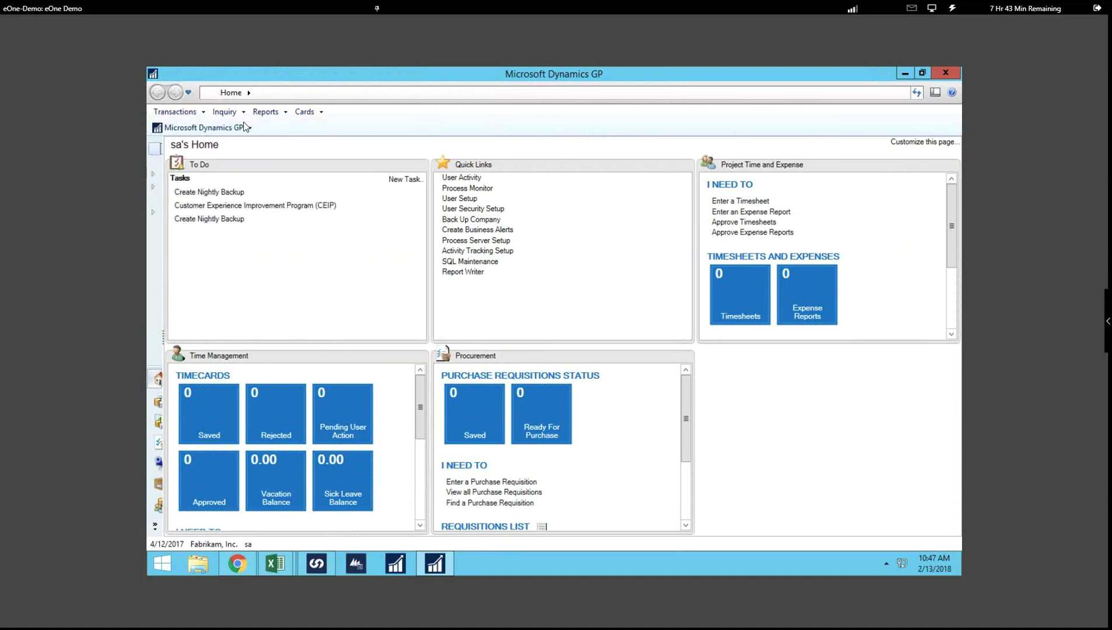
left_click(240, 125)
mouse_move(206, 191)
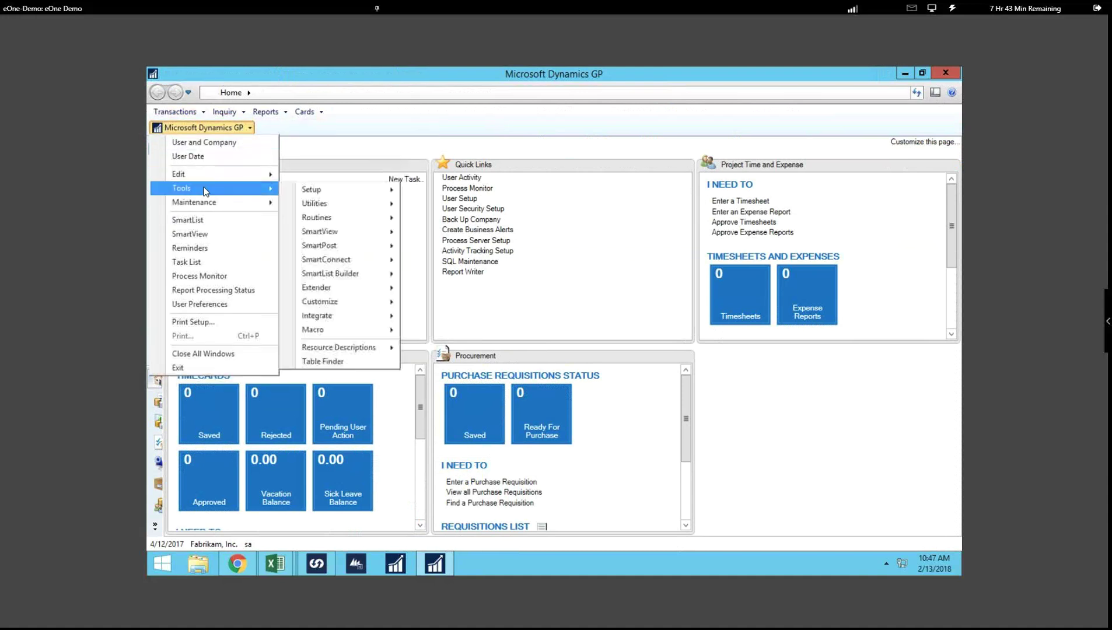
left_click(194, 236)
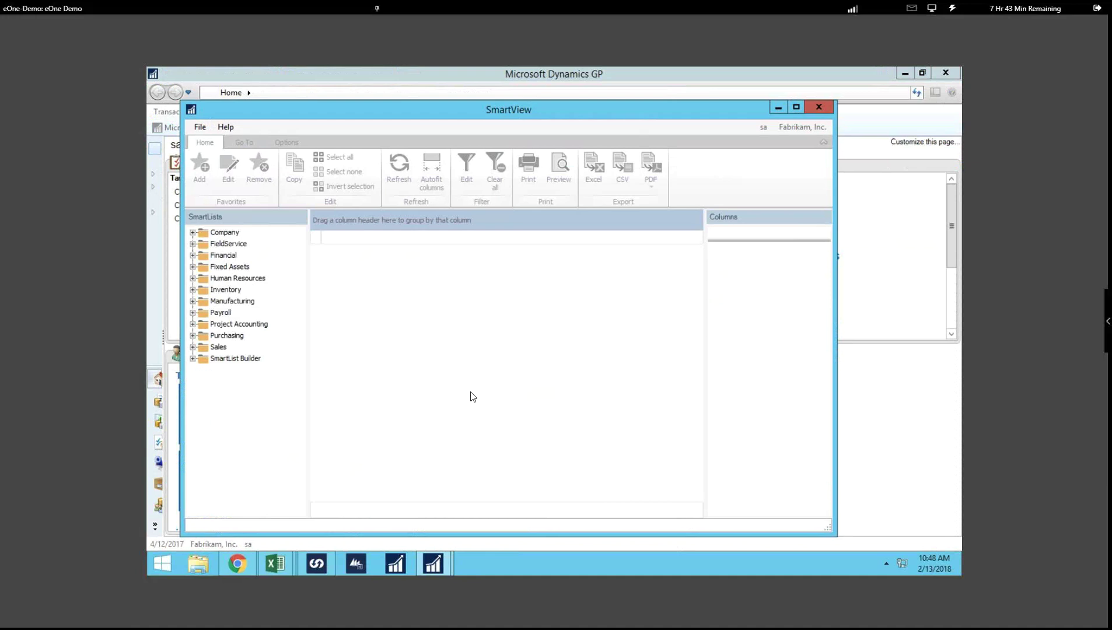
- Display the Today's Orders favorite of the Sales Transactions SmartList
left_click(193, 347)
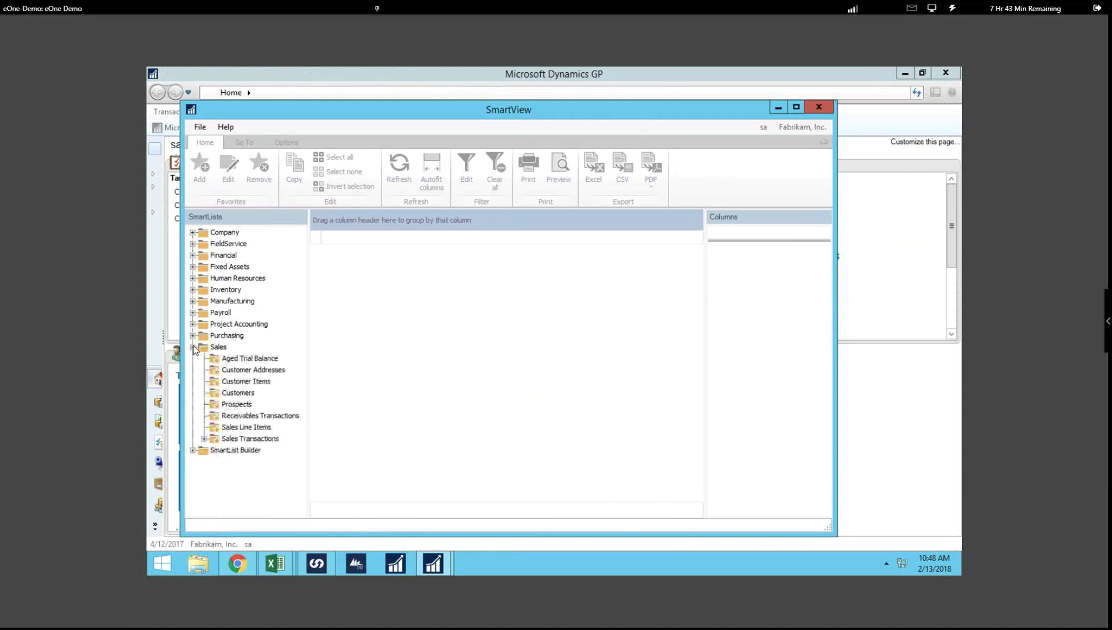
left_click(203, 439)
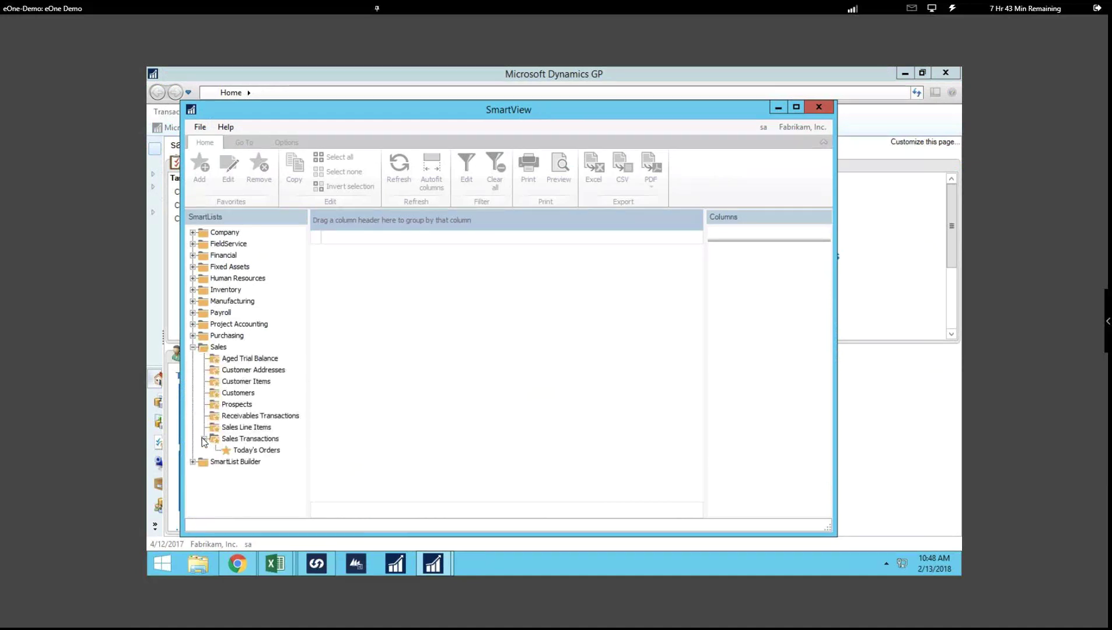
left_click(261, 452)
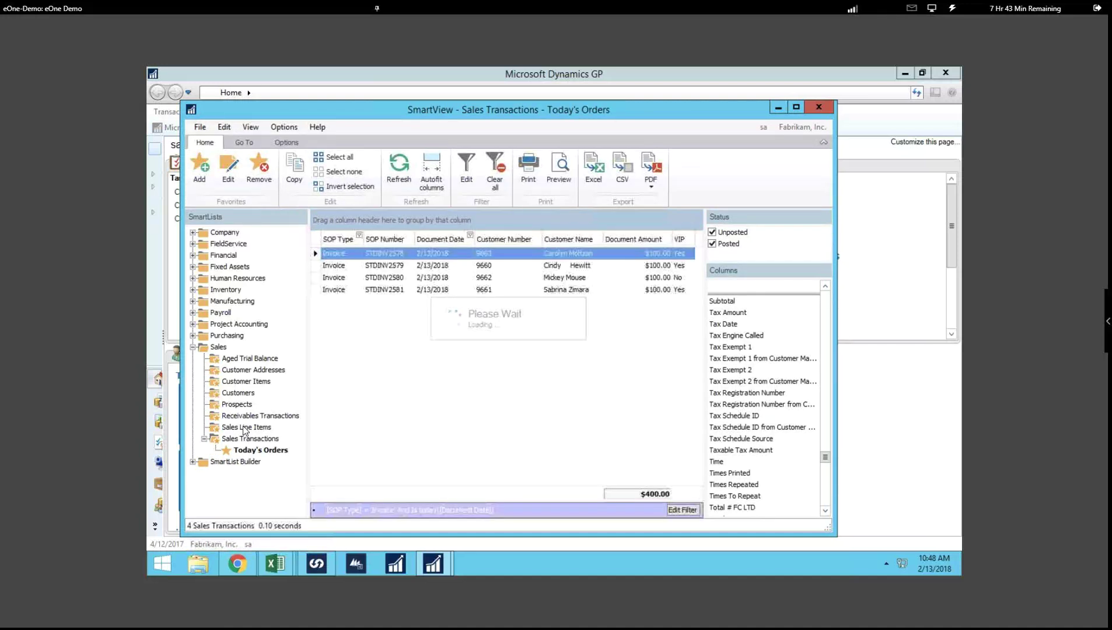
- Load the Sales Line Items SmartList and maximize the SmartView window
left_click(245, 428)
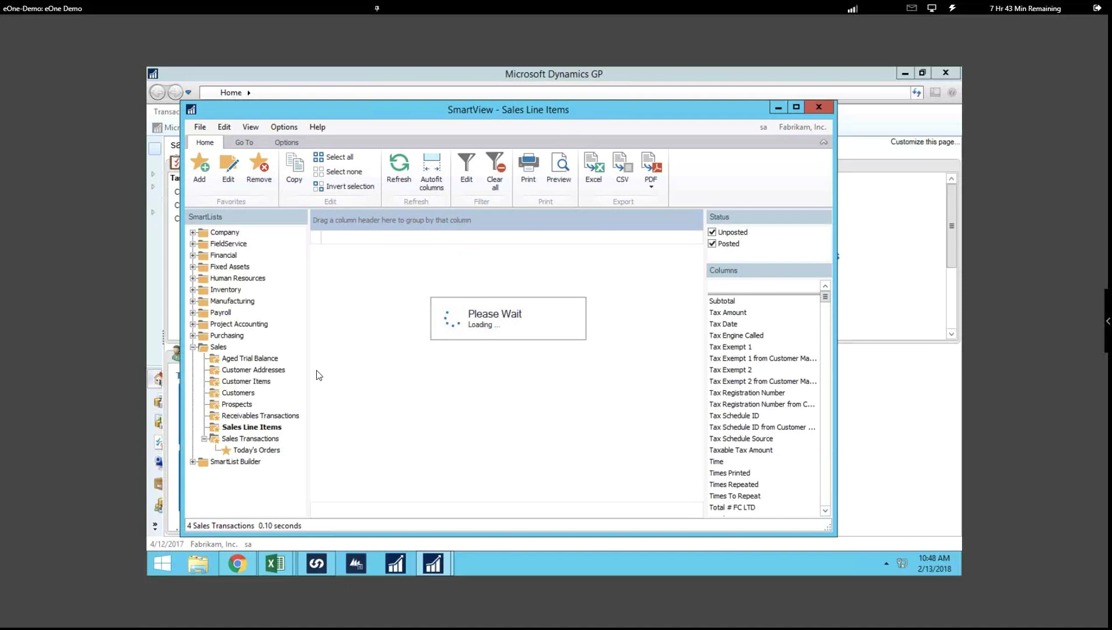
left_click_drag(619, 112, 640, 100)
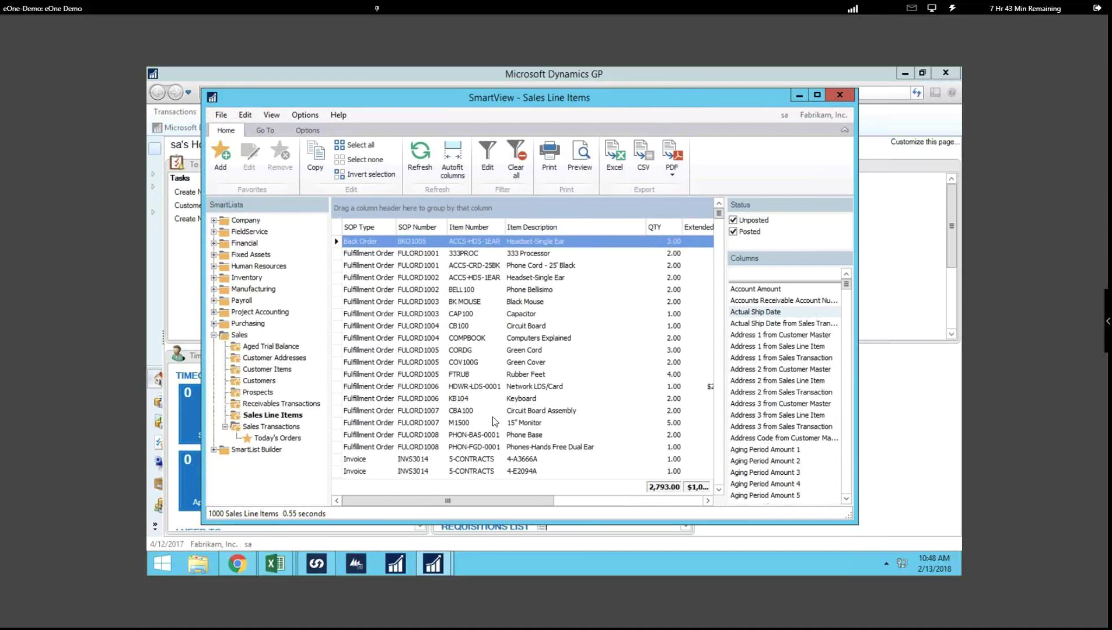
left_click(817, 94)
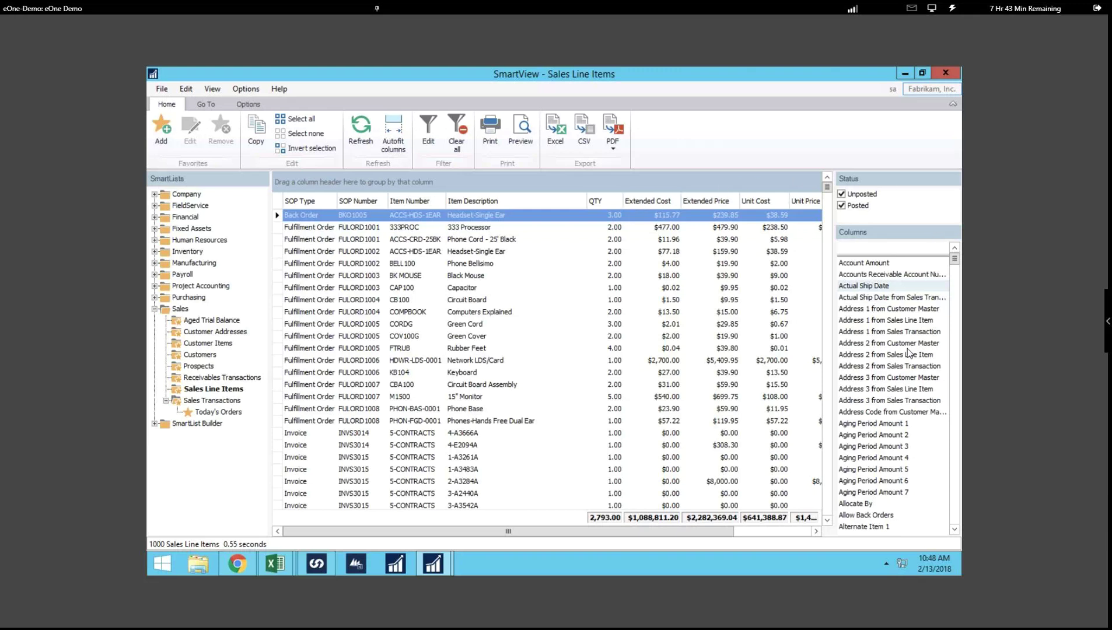
- Add the Sales Territory and Salesperson ID columns to the Sales Line Items list and select the Sale Date column
scroll(894, 388, "down", 6)
left_click_drag(955, 275, 951, 459)
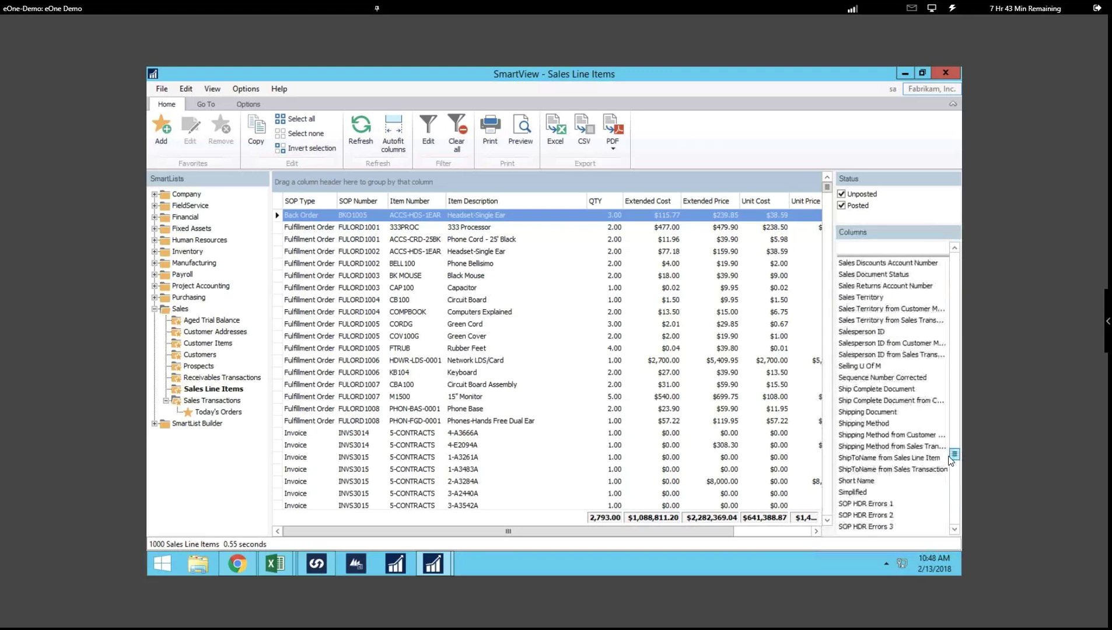
double_click(861, 298)
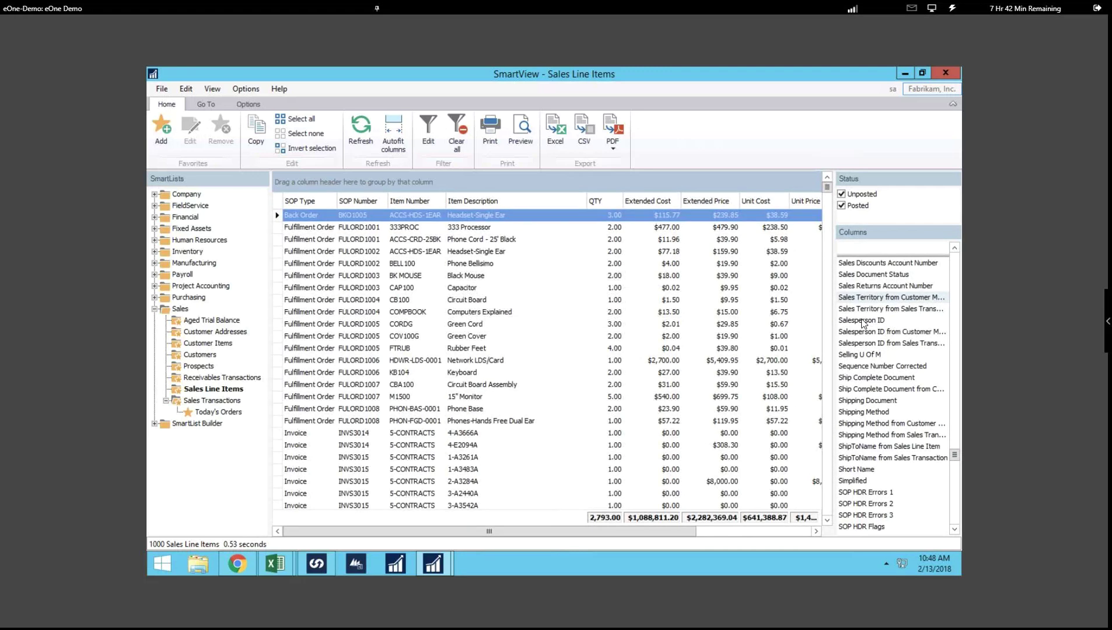
double_click(862, 322)
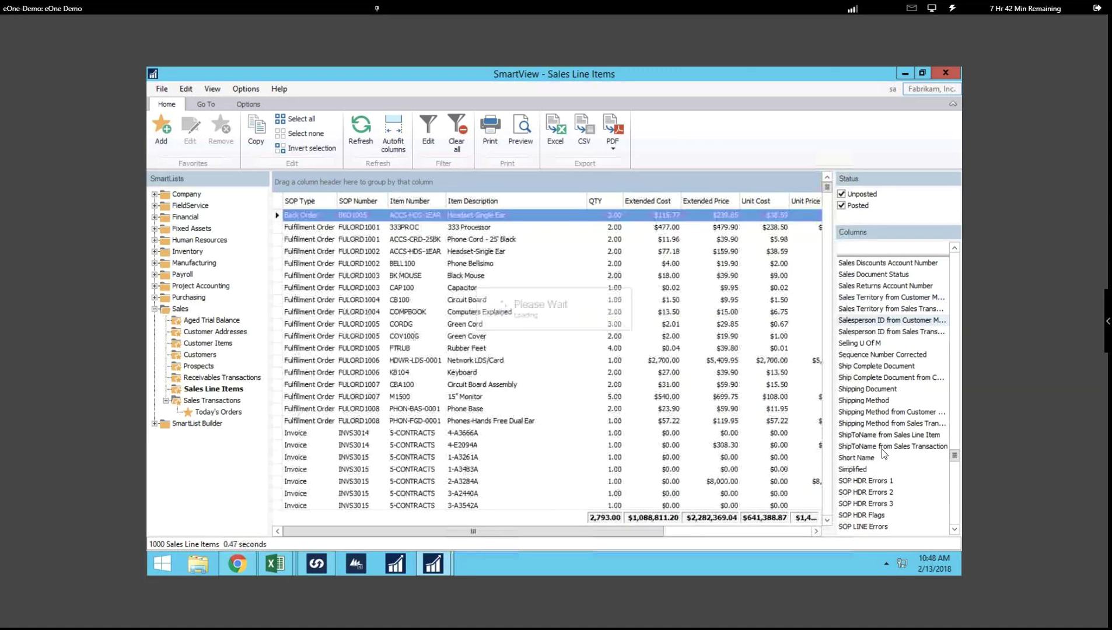
scroll(902, 390, "up", 4)
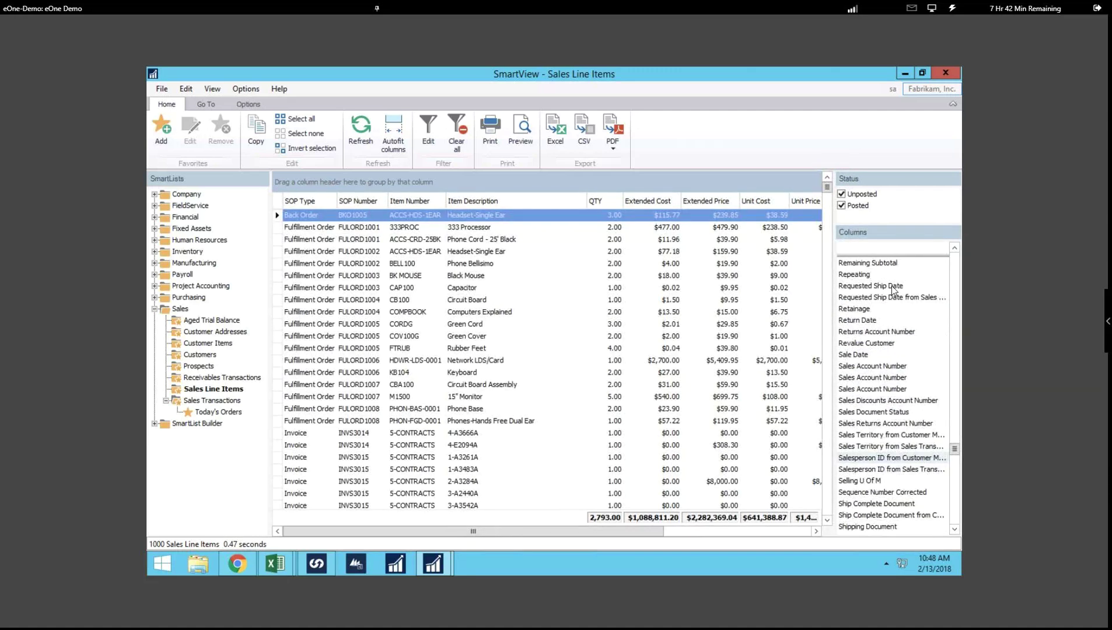
left_click(859, 355)
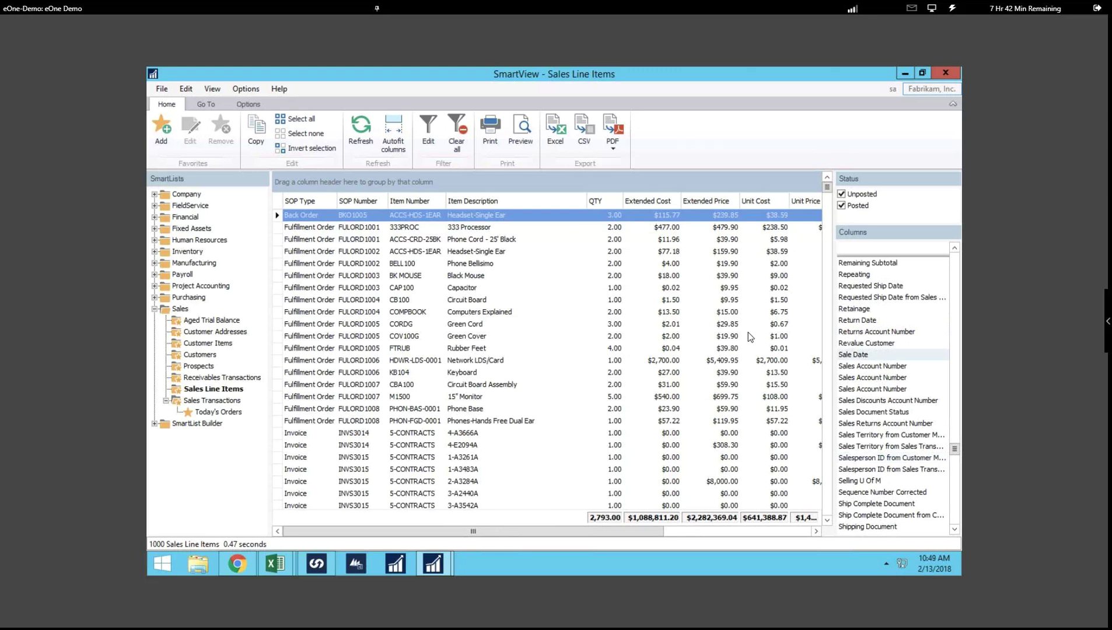
- Add the Sale Date column to the Sales Line Items grid and hide the Lists and Columns panes
left_click_drag(748, 332, 747, 331)
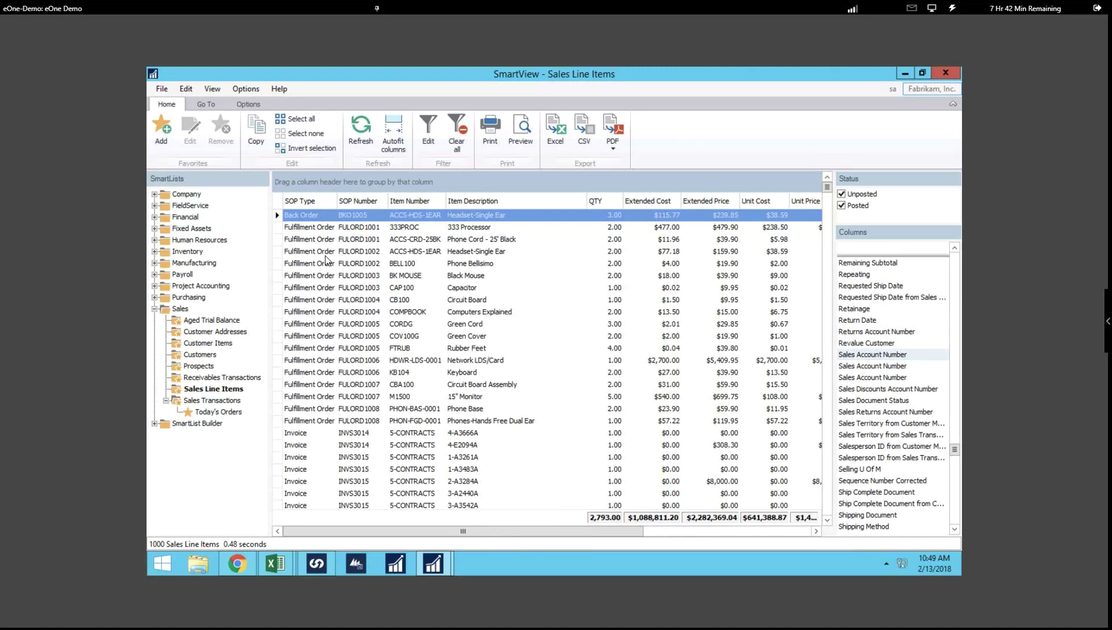
left_click(249, 103)
left_click(159, 120)
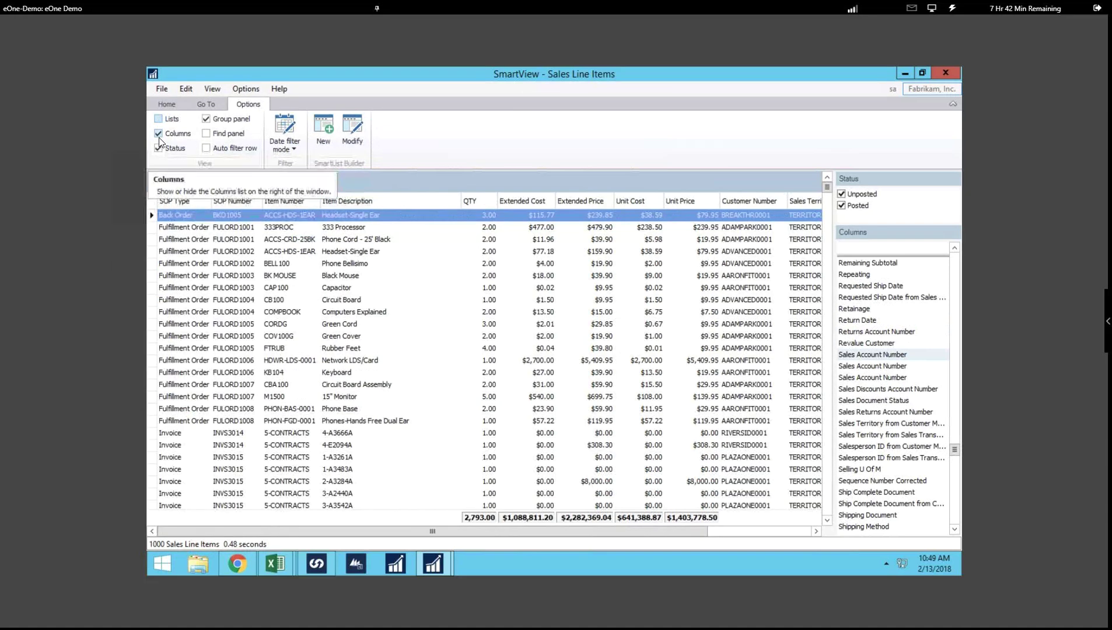
left_click(158, 134)
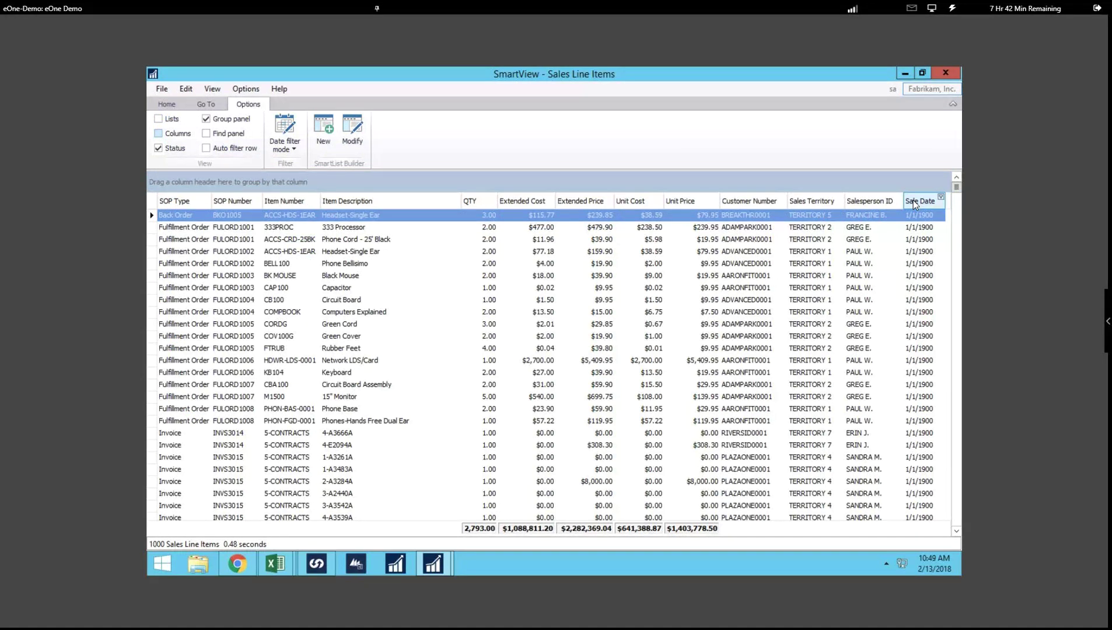
- Move the Sale Date and Salesperson ID columns directly after the SOP Type column
left_click_drag(917, 201, 382, 205)
left_click_drag(270, 184, 240, 192)
left_click_drag(910, 201, 260, 202)
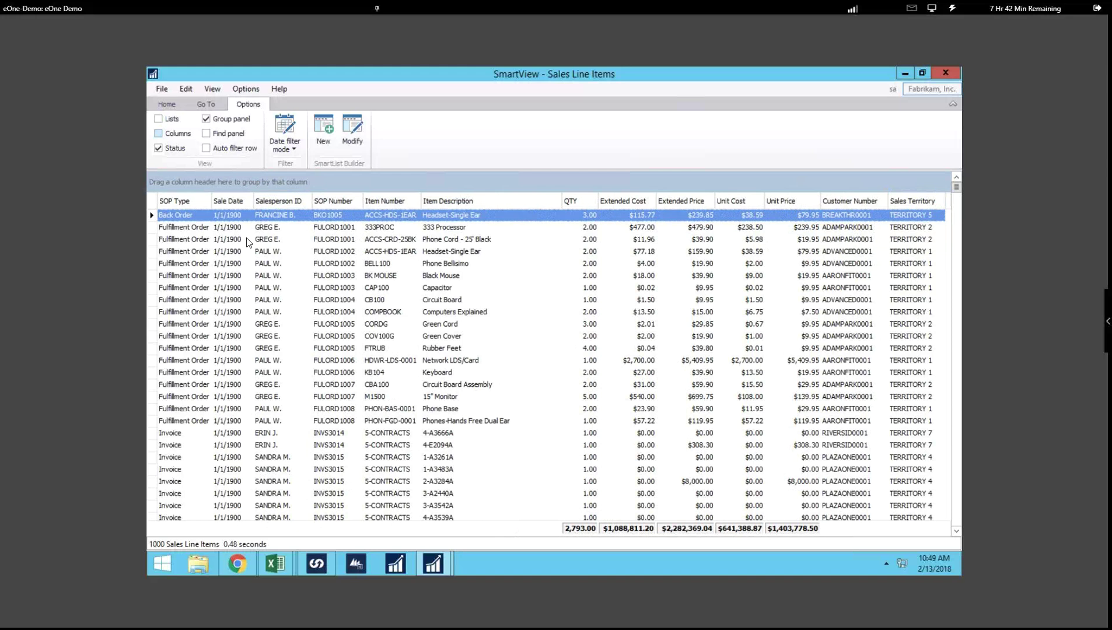
- Group the sales line items by SOP Number and, within it, Sales Territory, with all groups collapsed
left_click_drag(336, 203, 207, 186)
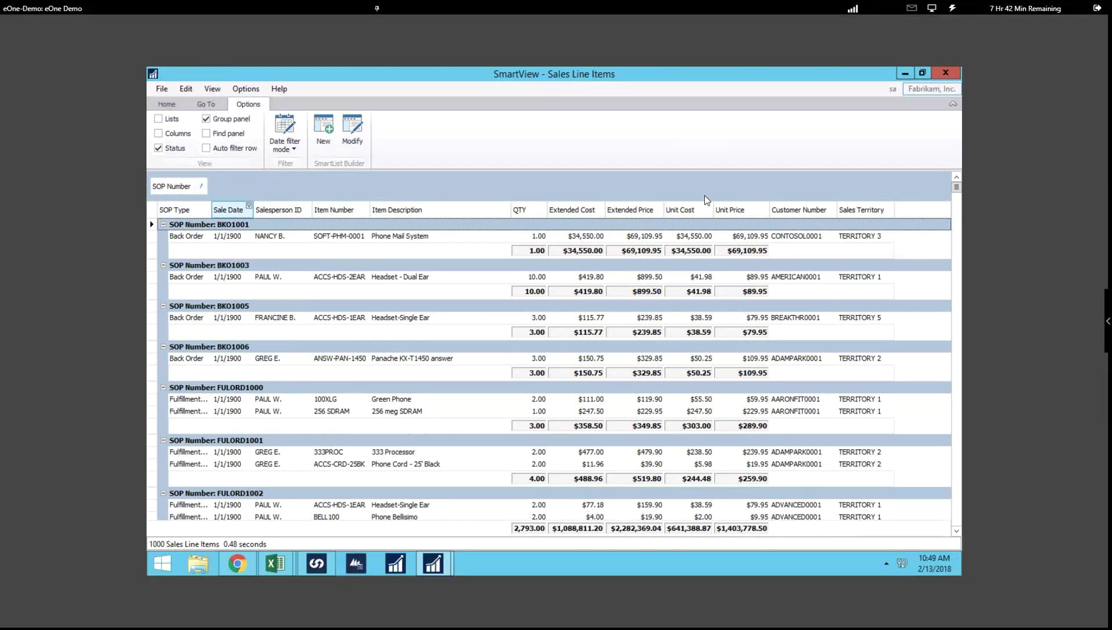
left_click_drag(639, 193, 242, 190)
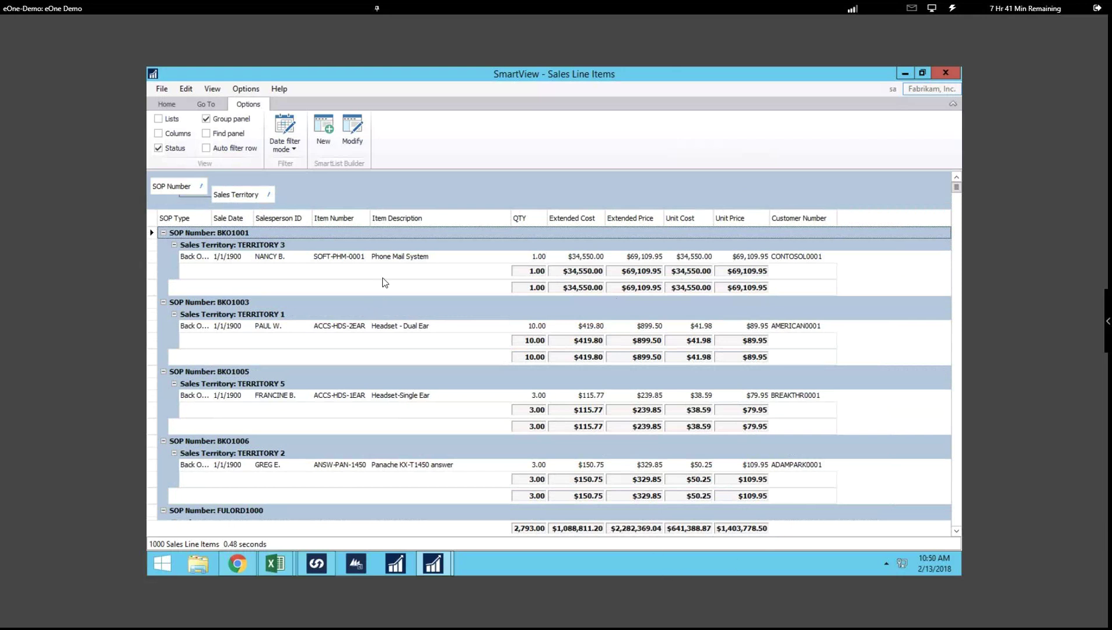
left_click(166, 104)
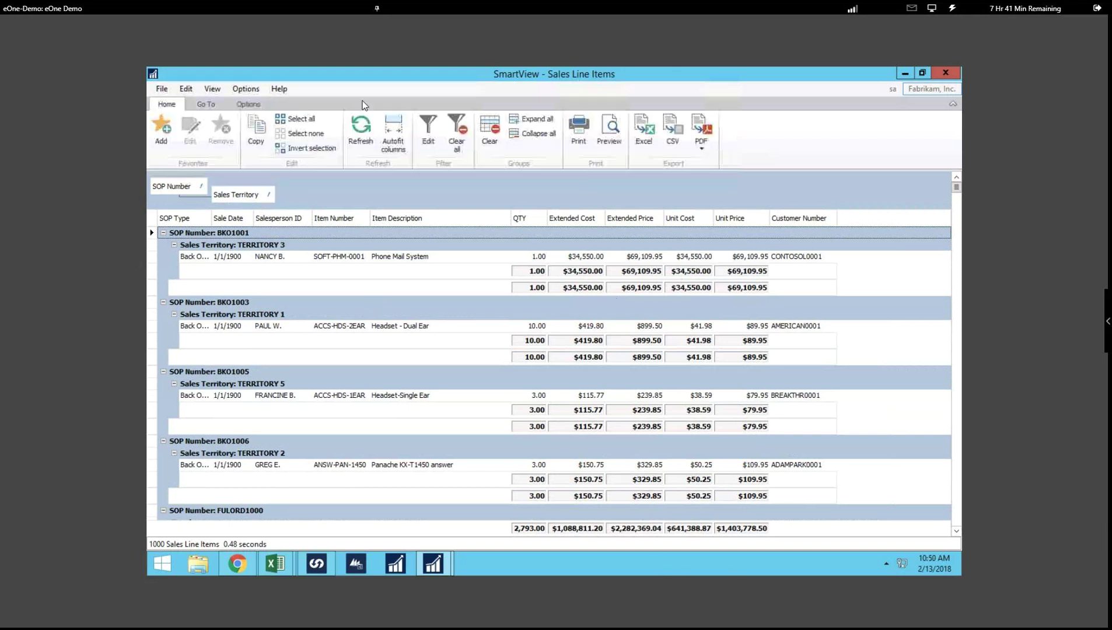
left_click(533, 134)
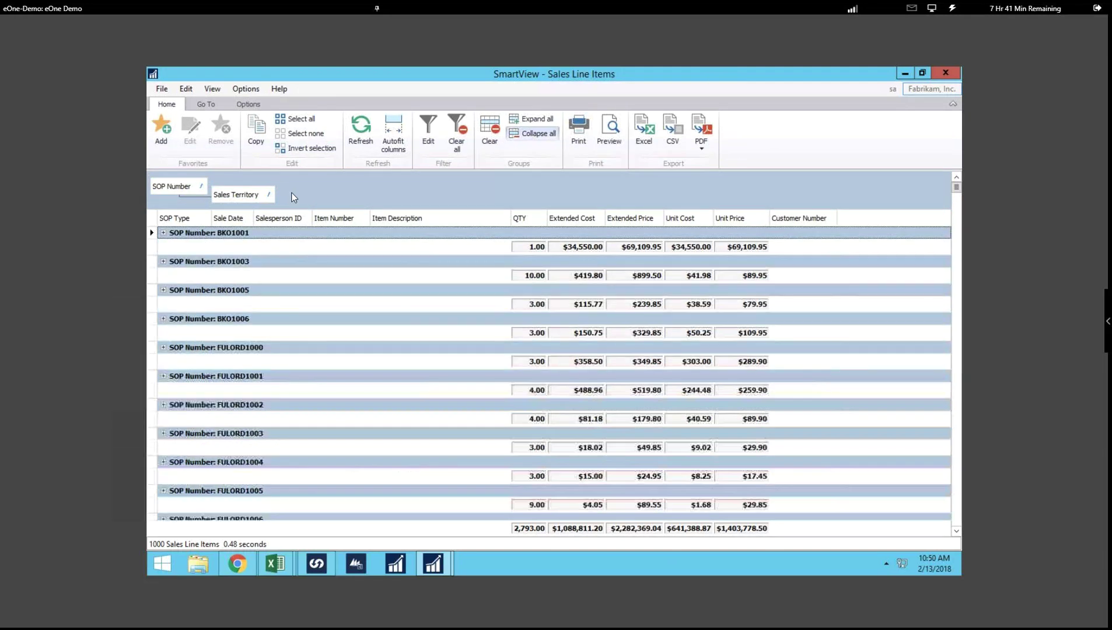
- Replace the SOP Number grouping with SOP Type, placed ahead of the Sales Territory grouping
left_click(203, 183)
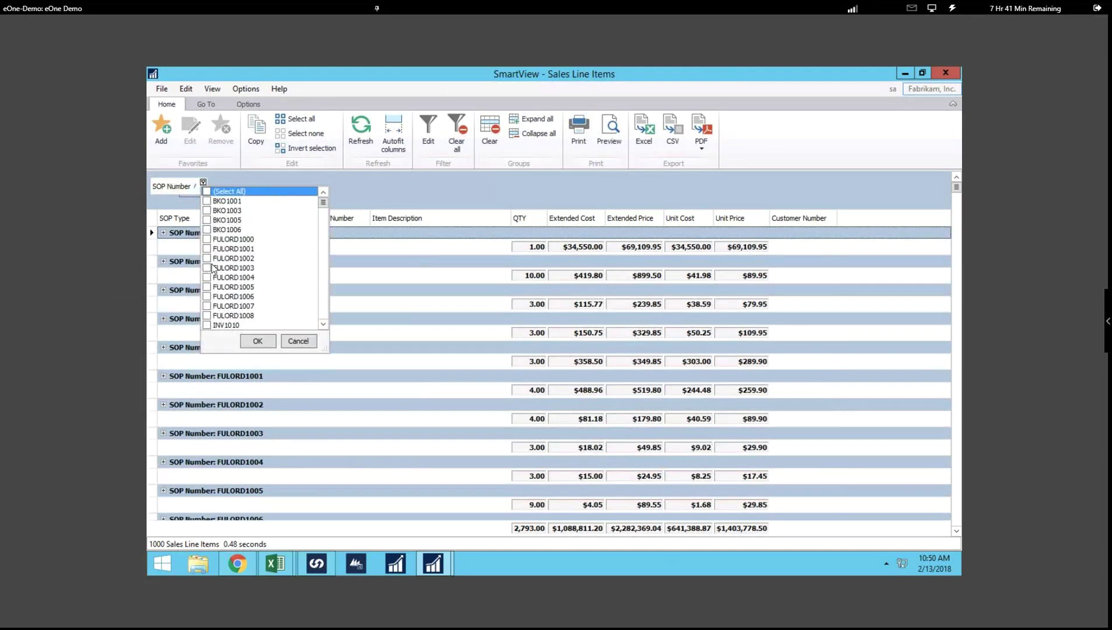
left_click(259, 178)
left_click_drag(178, 186, 274, 230)
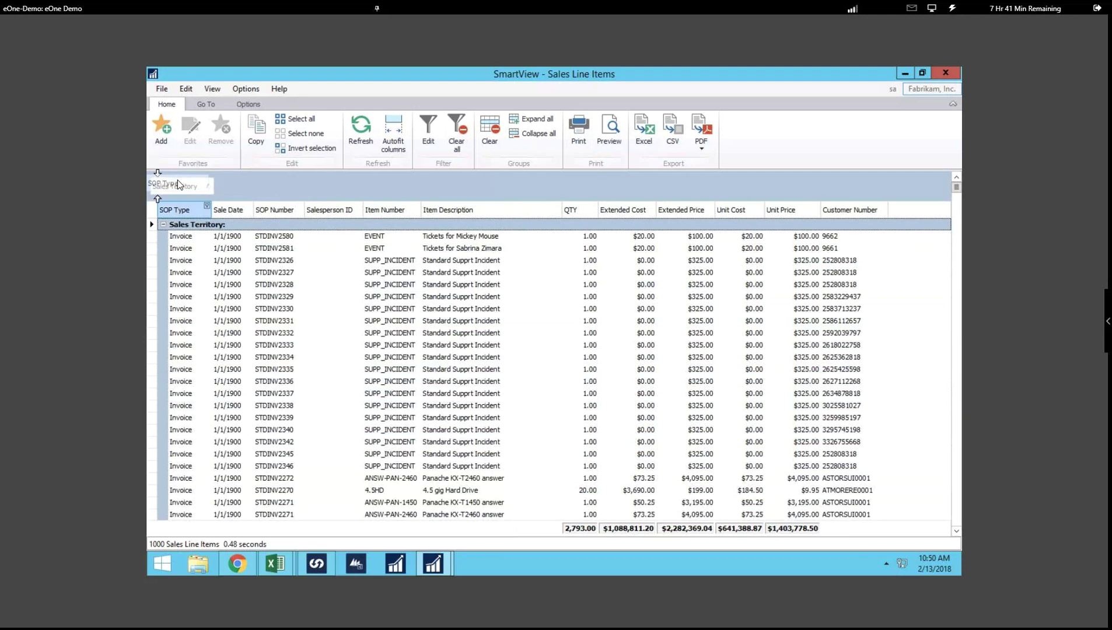
left_click_drag(174, 175, 174, 175)
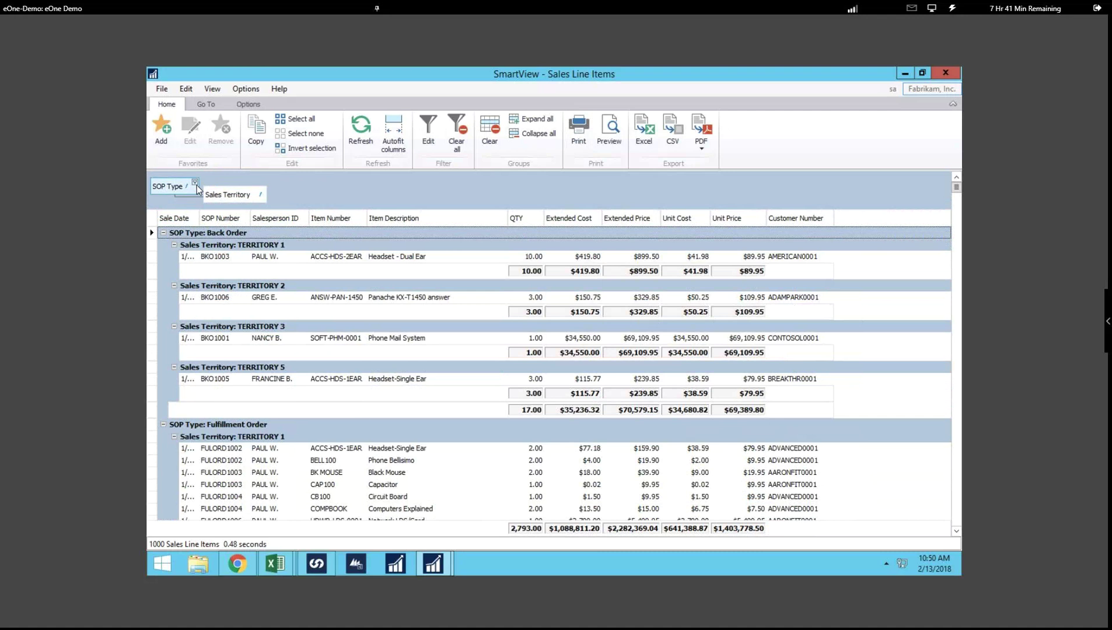
- Filter SOP Type to Invoice and collapse the invoice group down to its sales territory subtotals
left_click(195, 182)
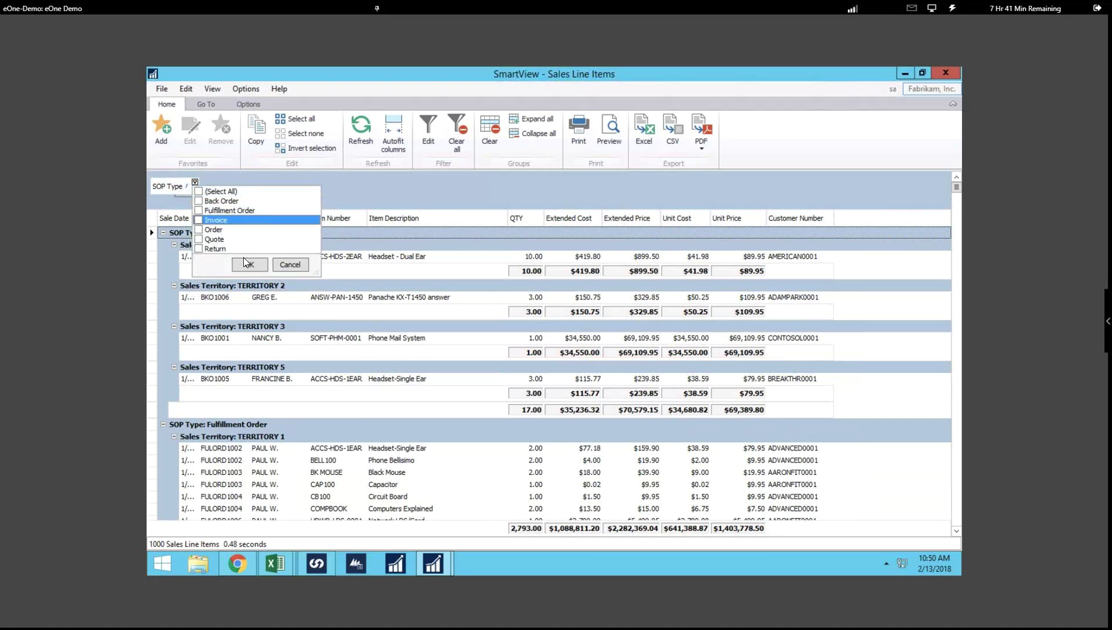
left_click(199, 220)
left_click(250, 266)
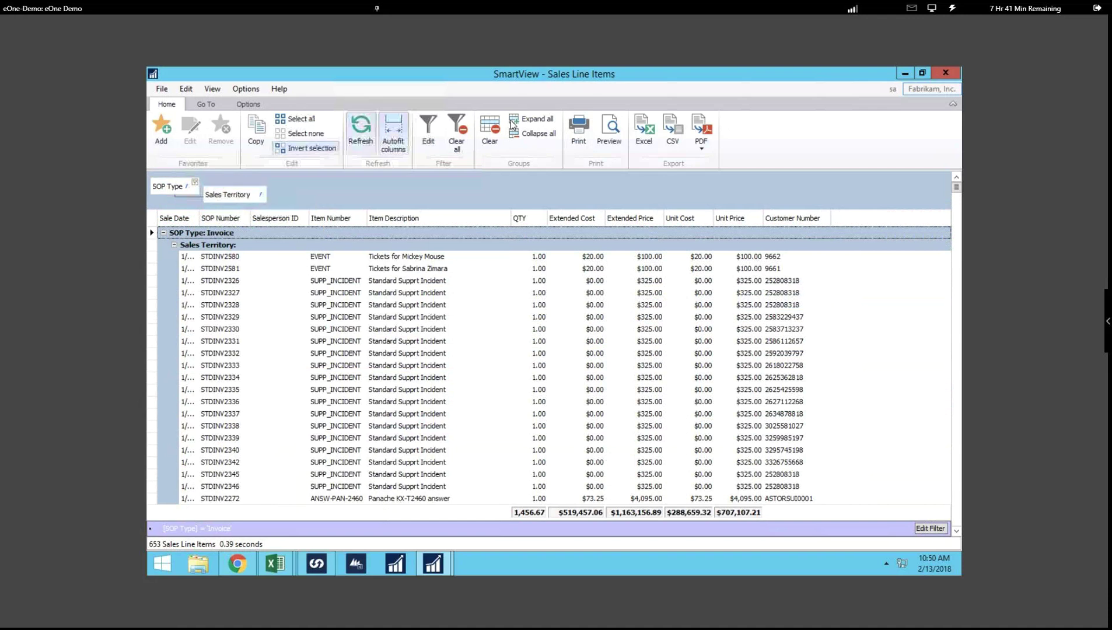
left_click(537, 133)
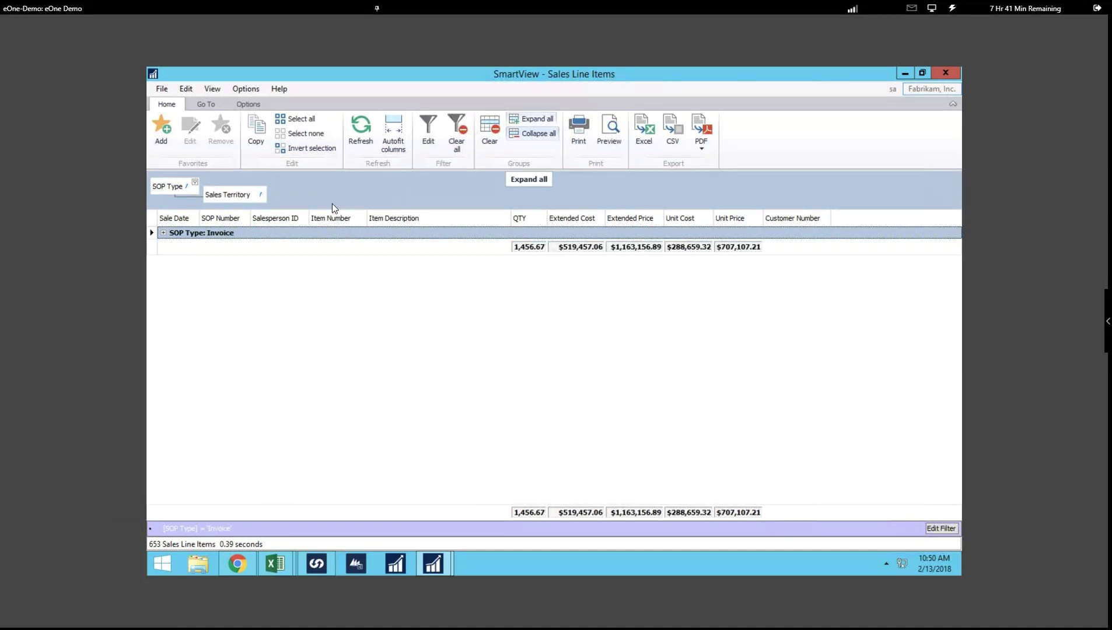
left_click(163, 232)
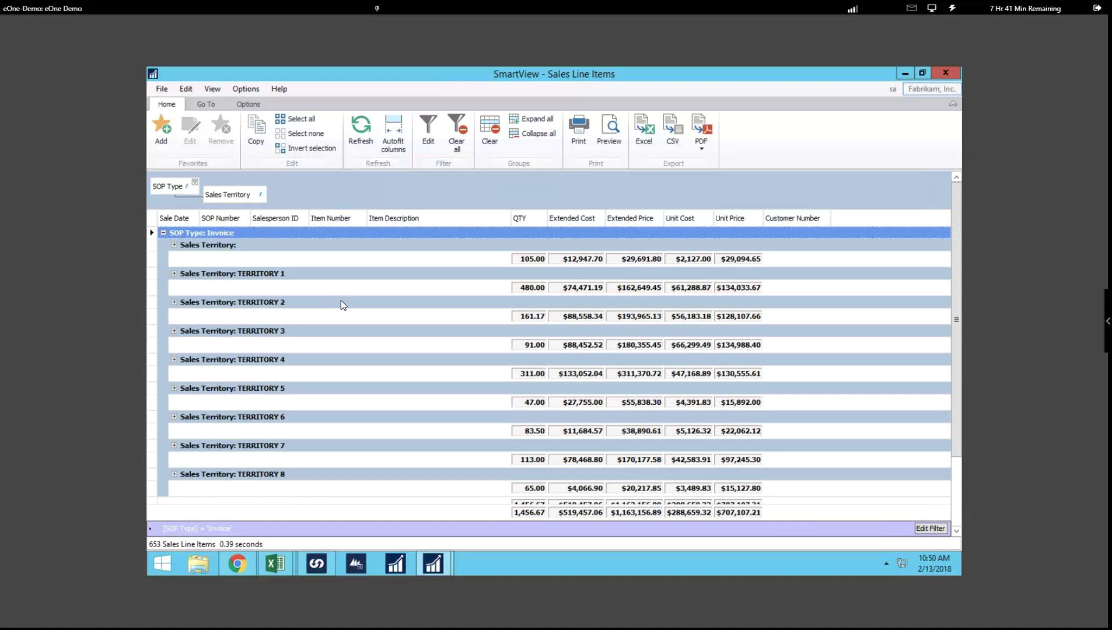
- Add a Count summary for Item Description to the group footers and set the Unit Price grand total to Average
right_click(478, 259)
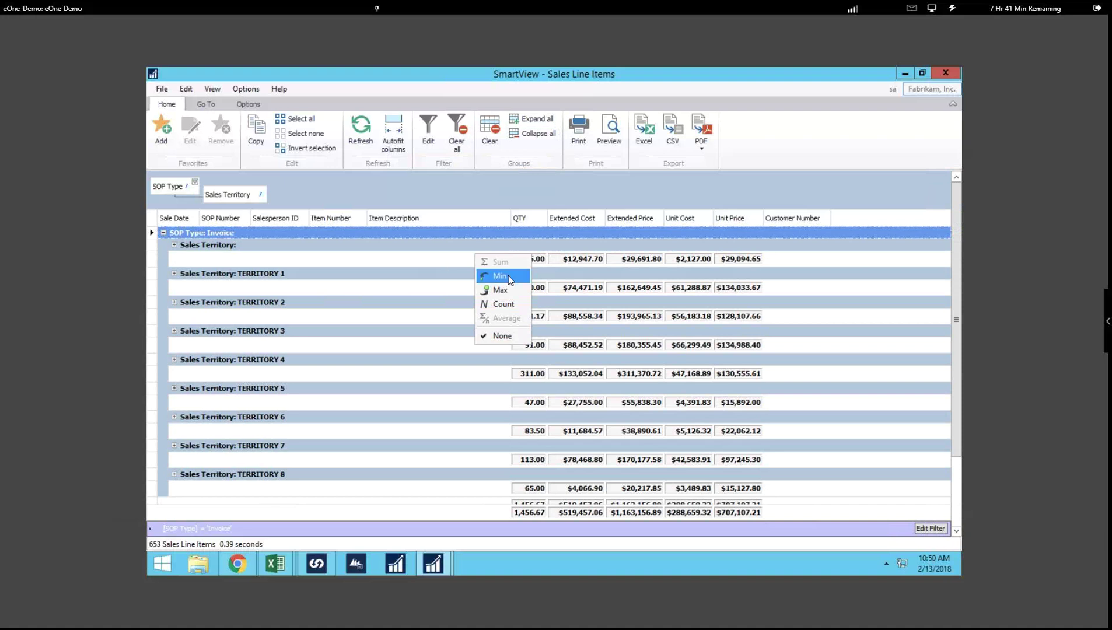
left_click(504, 305)
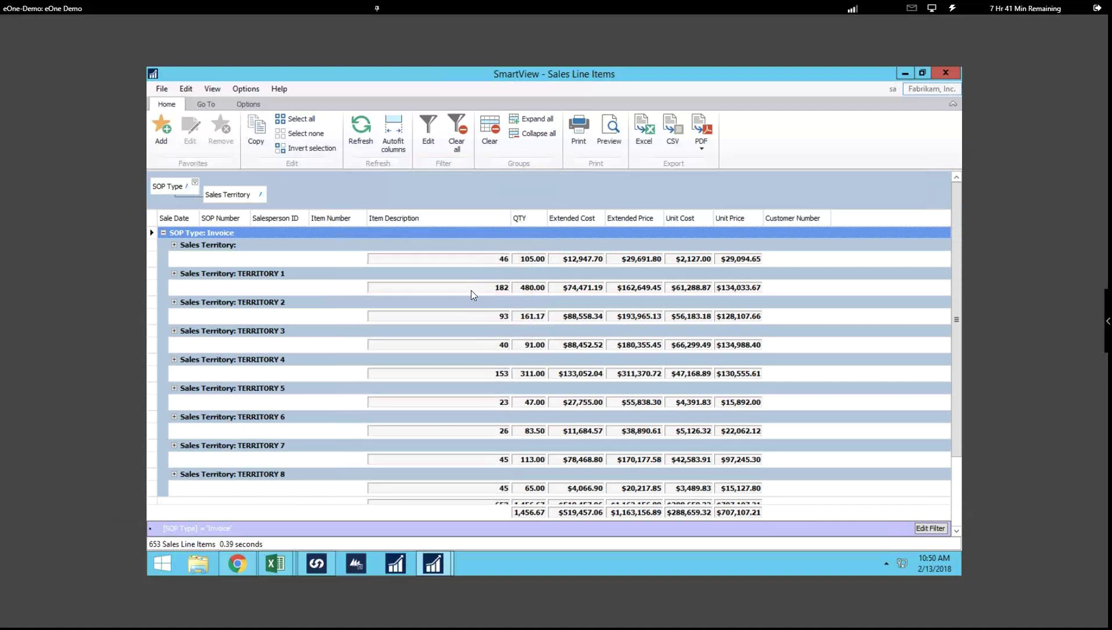
right_click(740, 515)
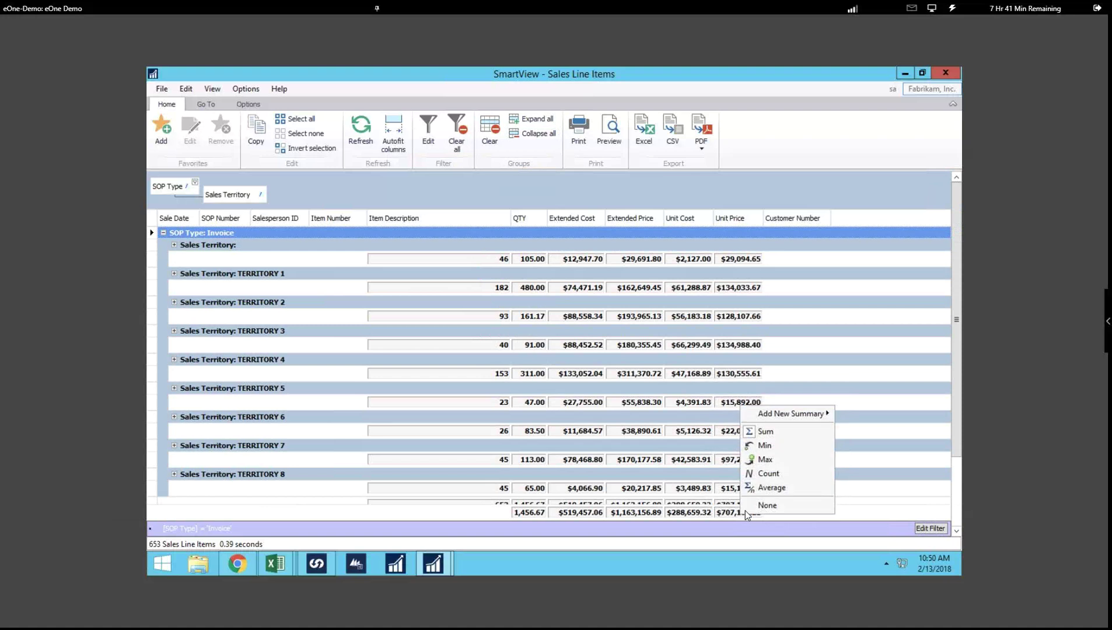
left_click(772, 488)
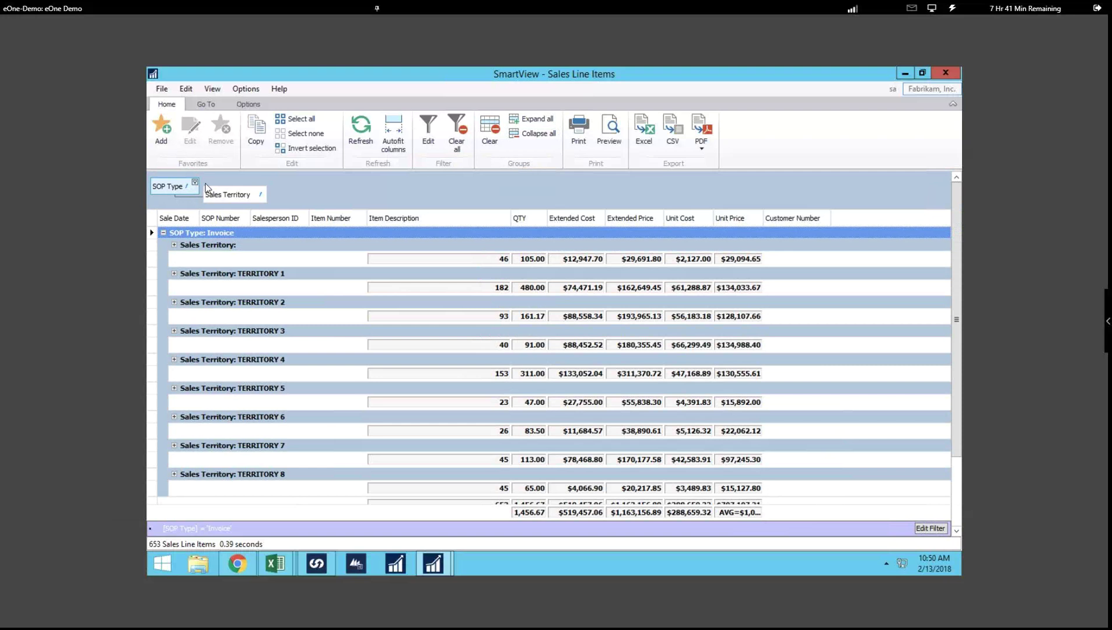
- Open the Filter Editor for the Invoice filter and add seven blank conditions under the And group
left_click(930, 528)
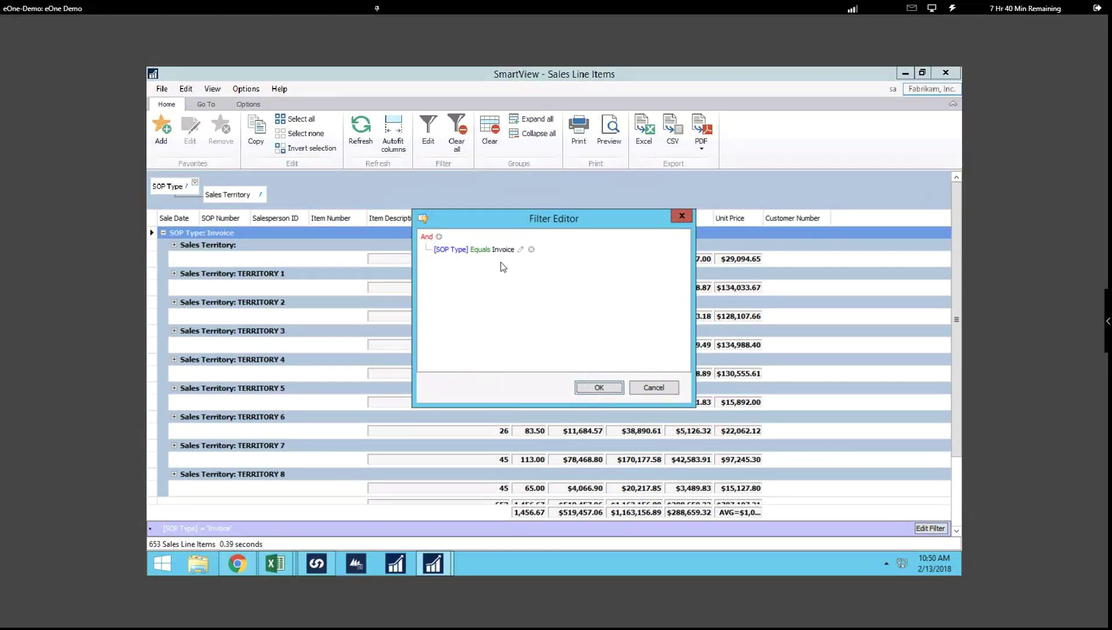
left_click(438, 236)
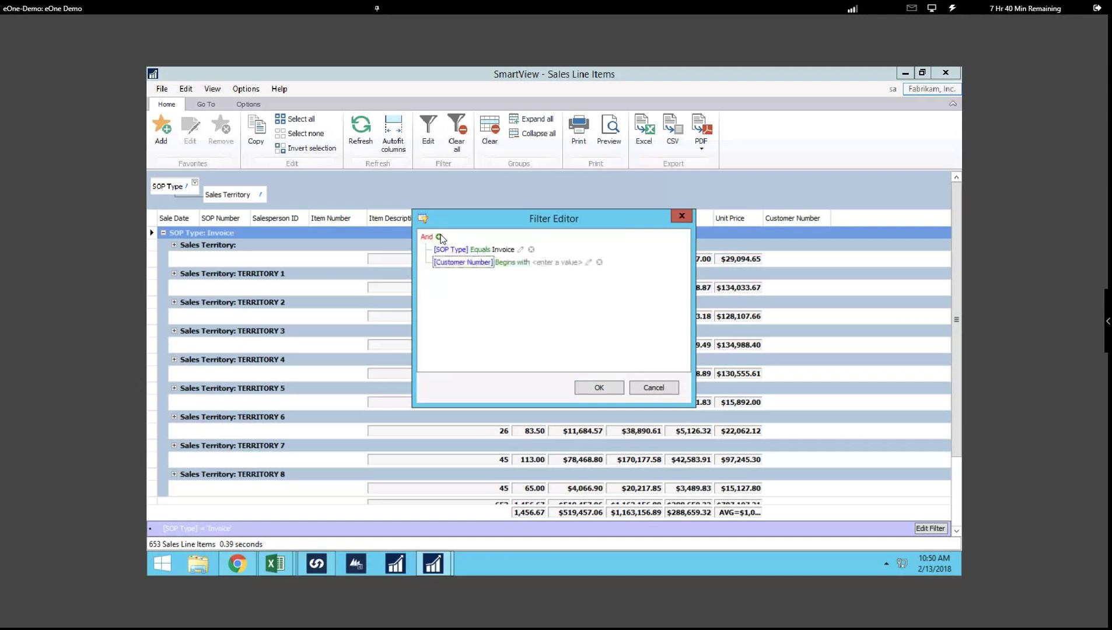
left_click(439, 236)
left_click(440, 236)
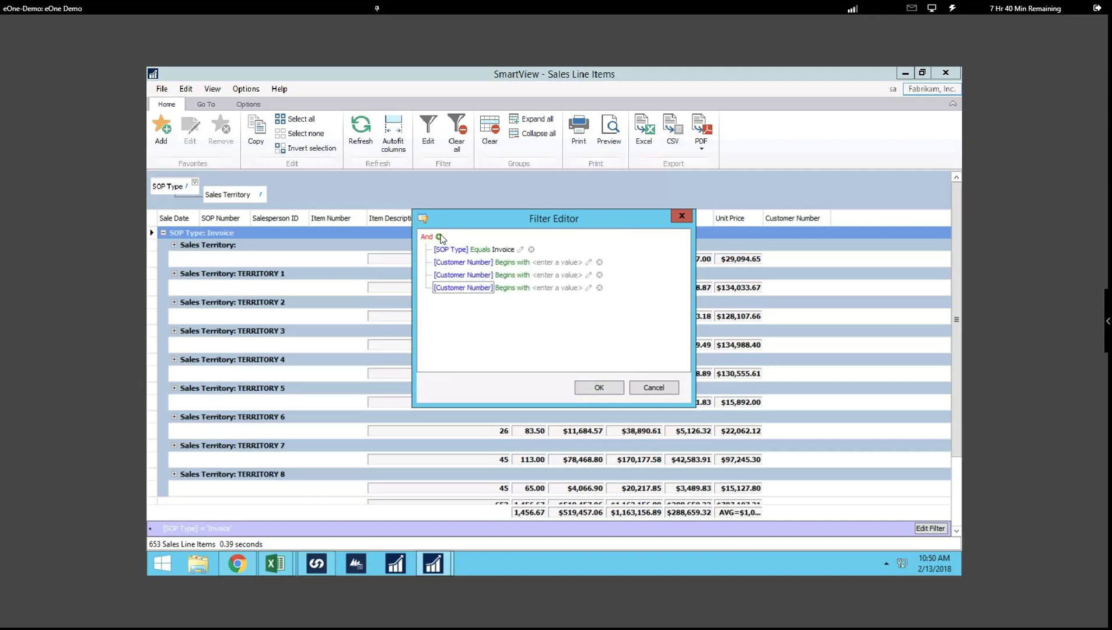
left_click(440, 237)
left_click(439, 237)
left_click(439, 237)
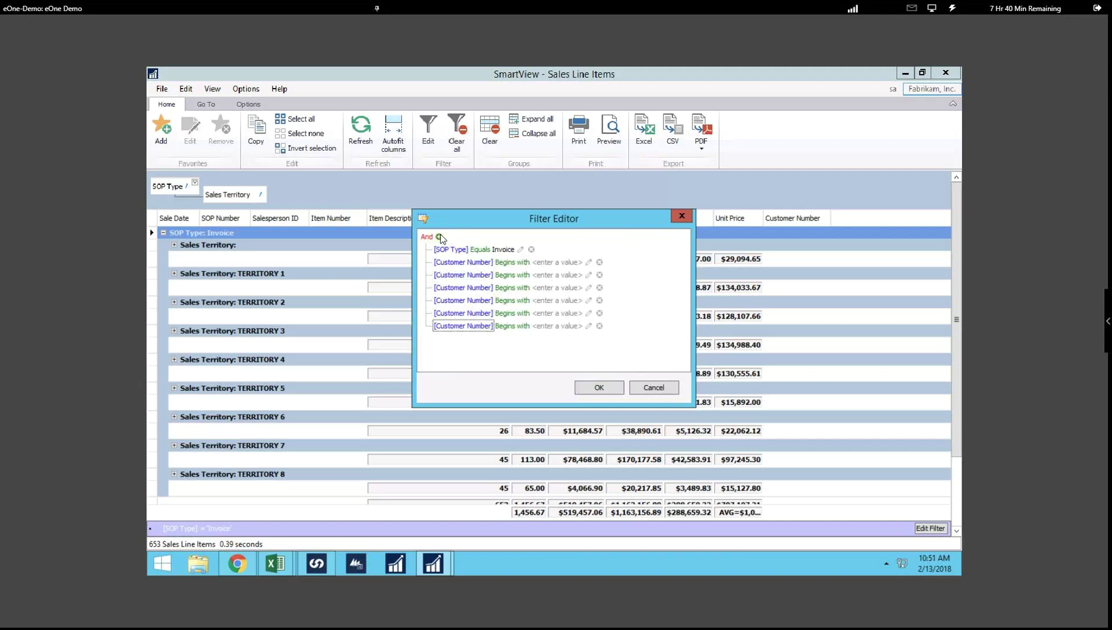
left_click(439, 236)
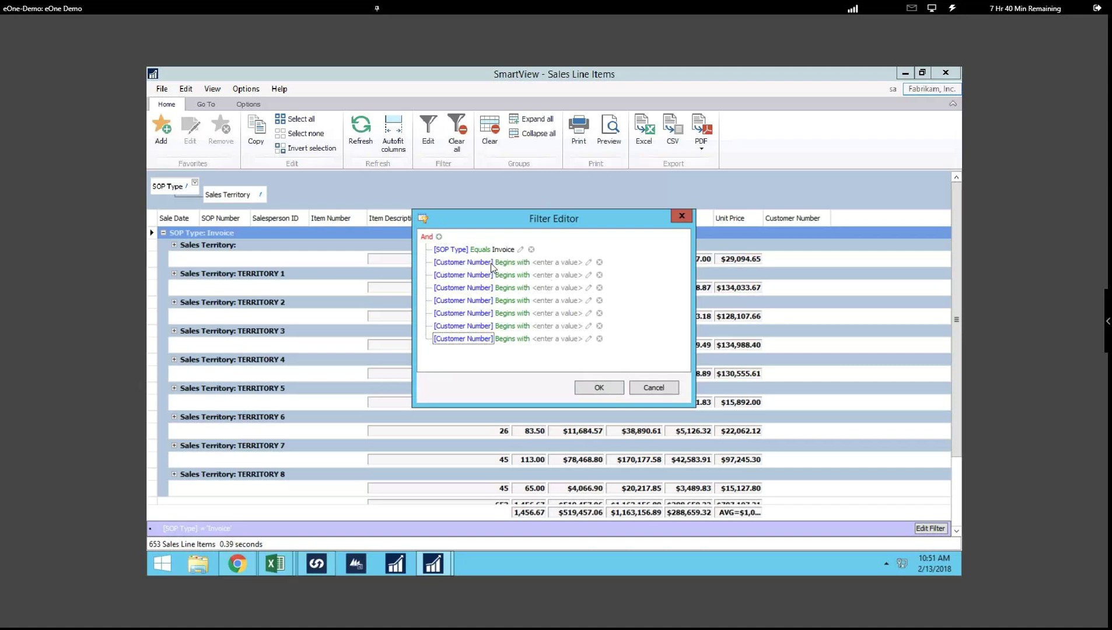
- Switch the first added condition's field to Sale Date and show its date and time operators
left_click(513, 262)
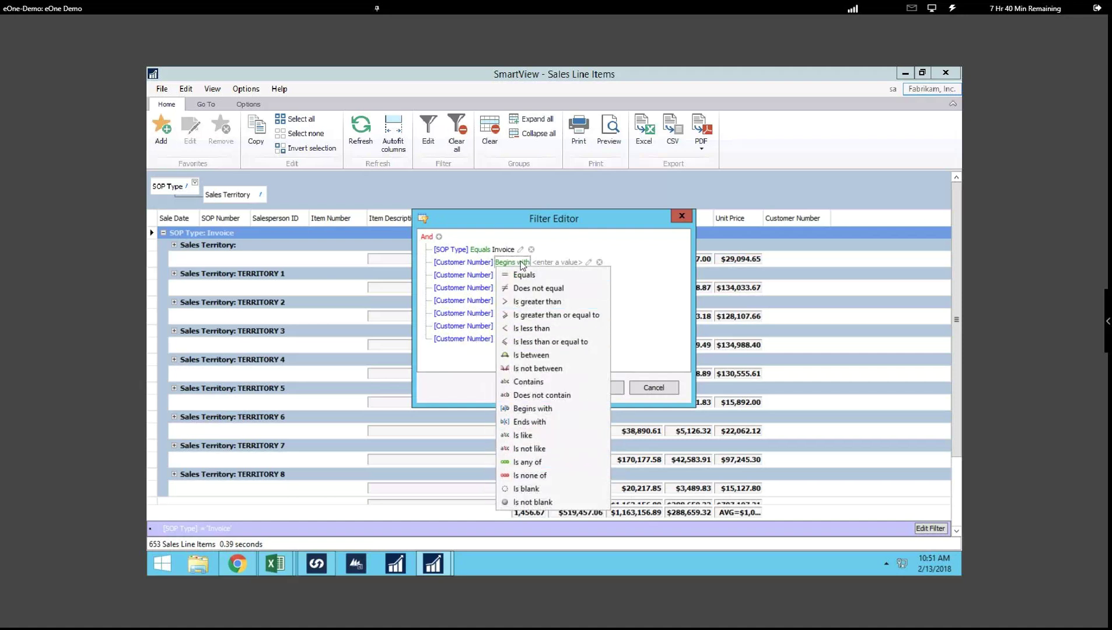
left_click(474, 263)
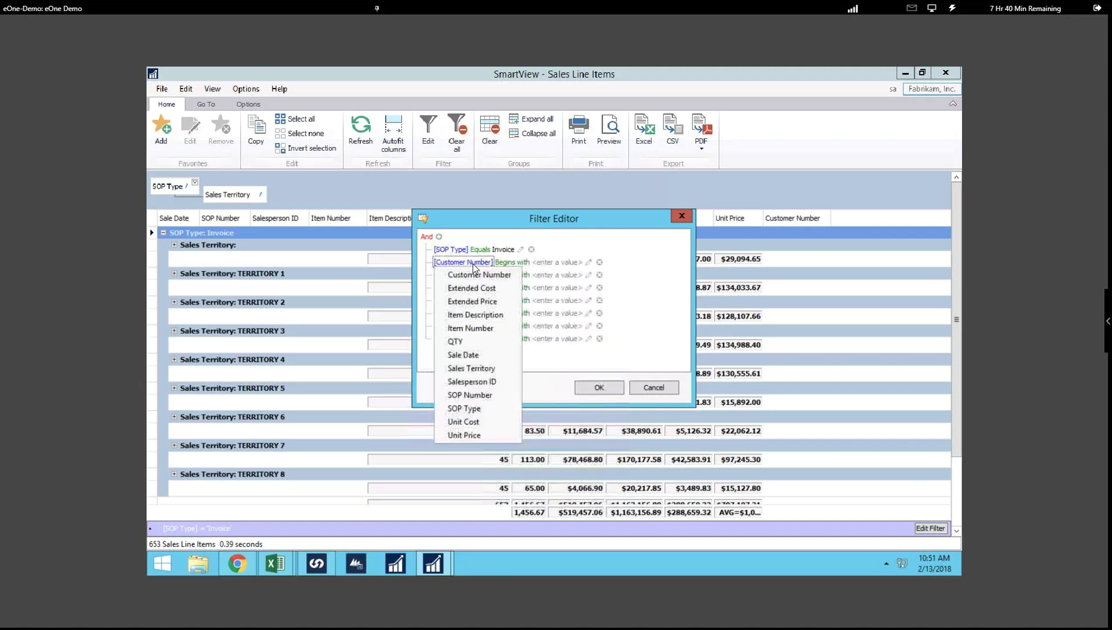
left_click(464, 355)
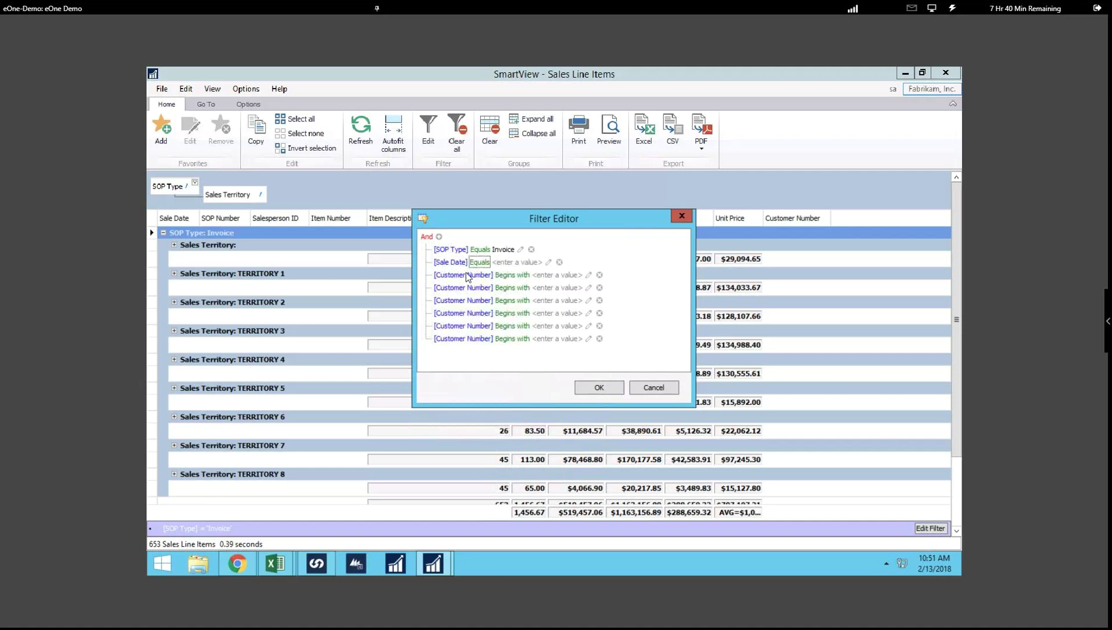
left_click(480, 263)
mouse_move(499, 436)
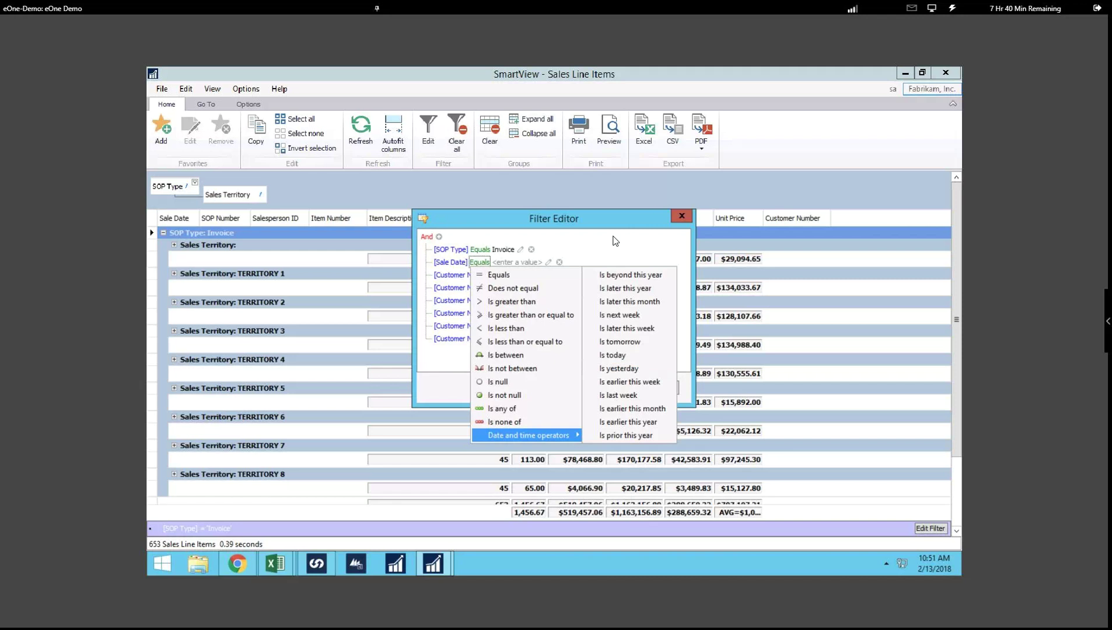
- Review the SOP Type comparison operators and the And group options, and close the Filter Editor without applying the changes
left_click(507, 232)
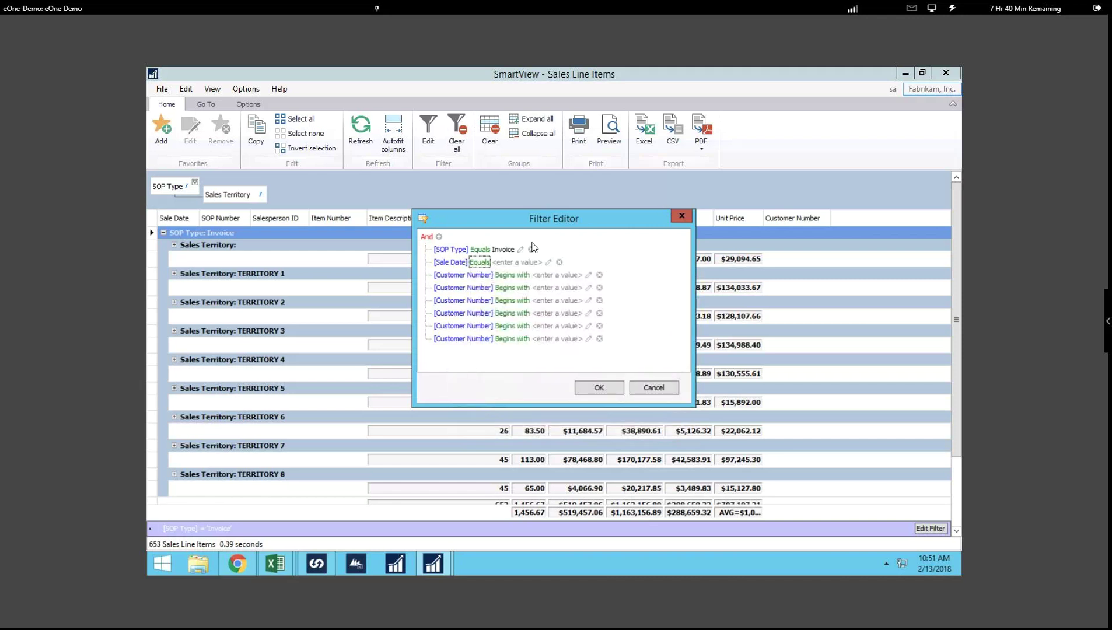
left_click(479, 250)
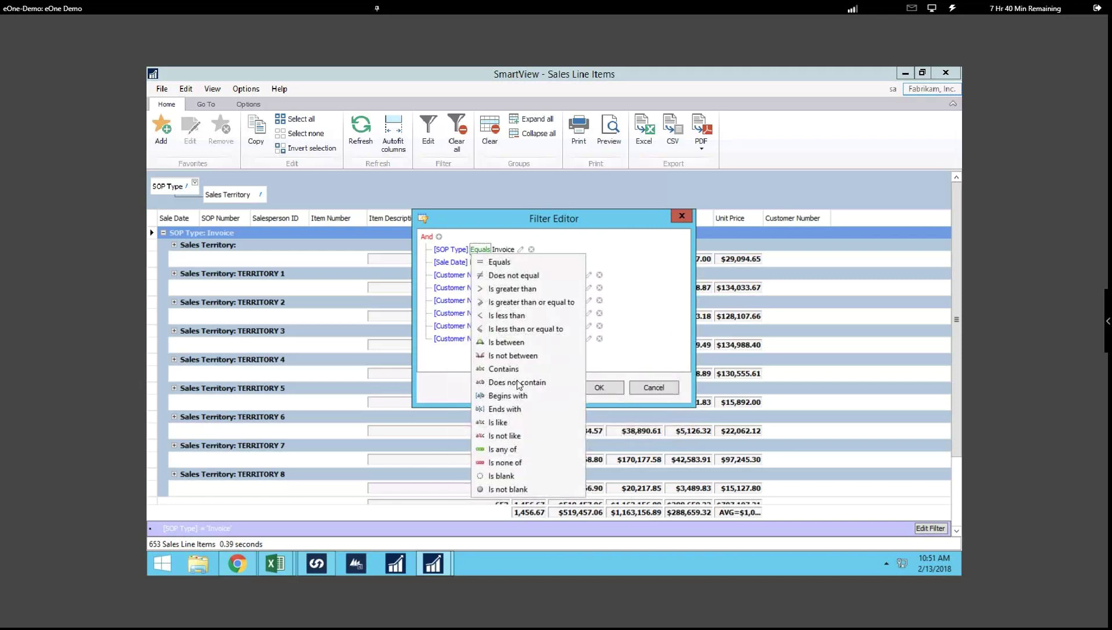
left_click(427, 237)
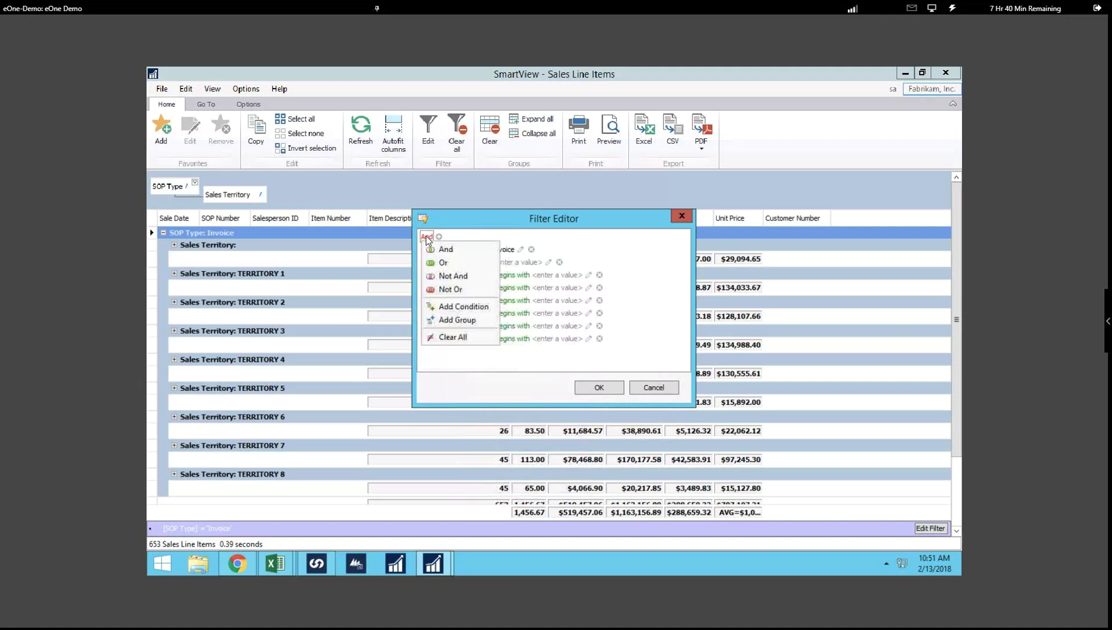
left_click(660, 280)
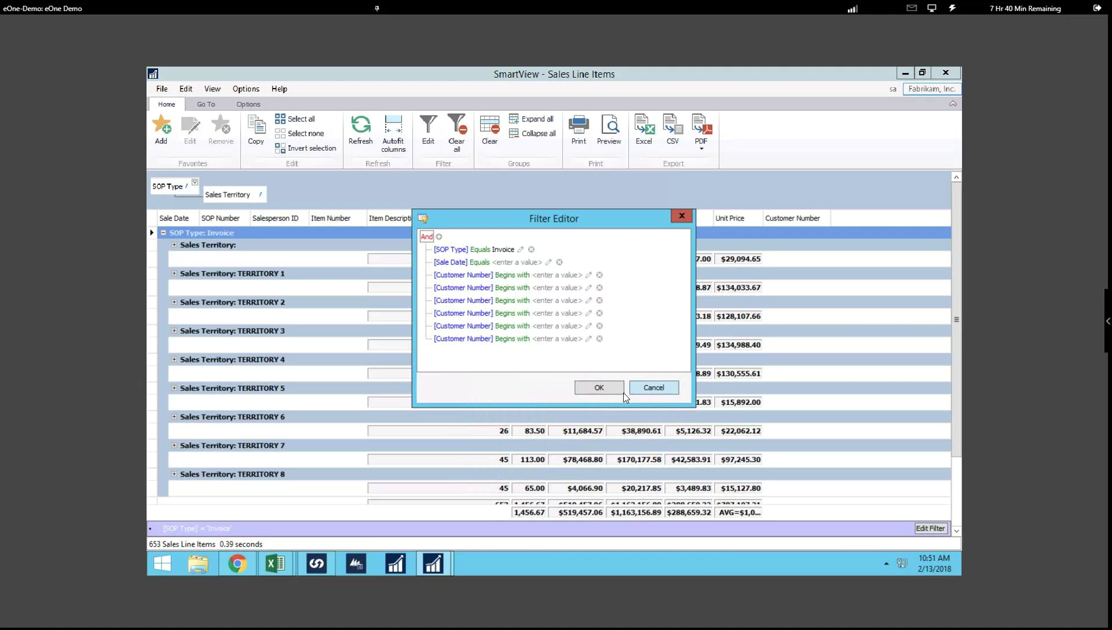
left_click(682, 216)
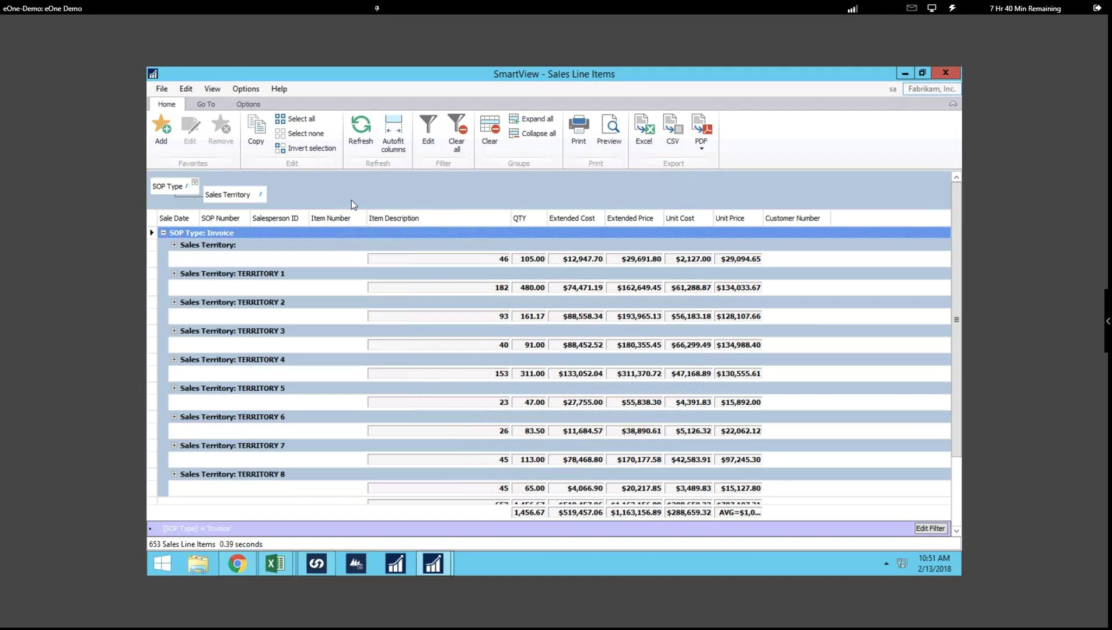
- Start a new favorite named donald duck and look through the roles and SmartView users available for sharing
left_click(165, 124)
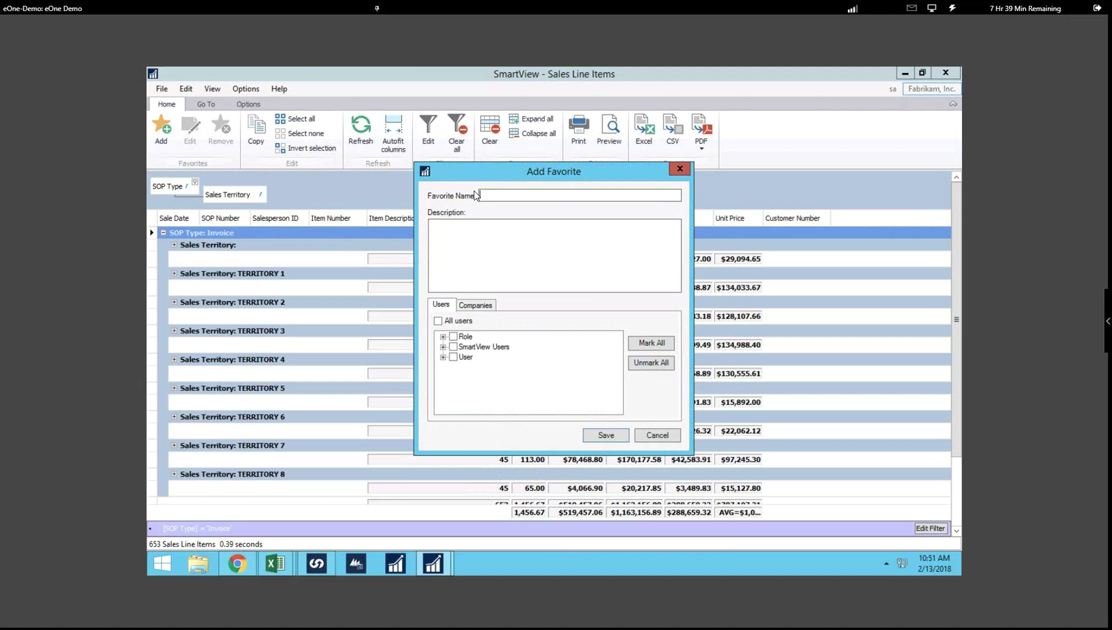
type("donald duck")
left_click(443, 337)
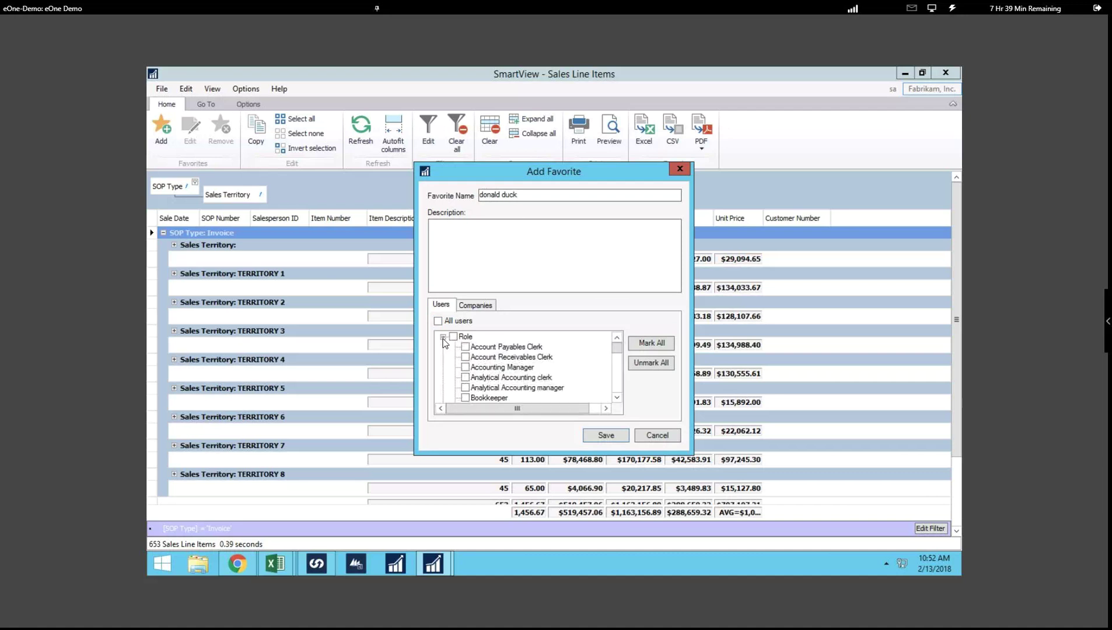
left_click(443, 337)
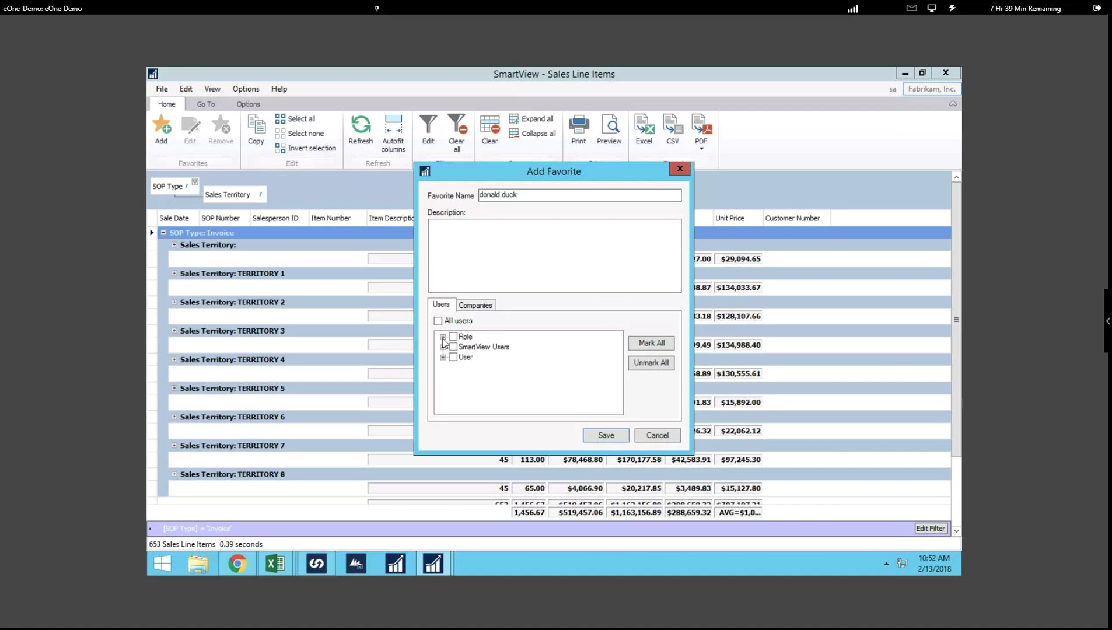
left_click(443, 347)
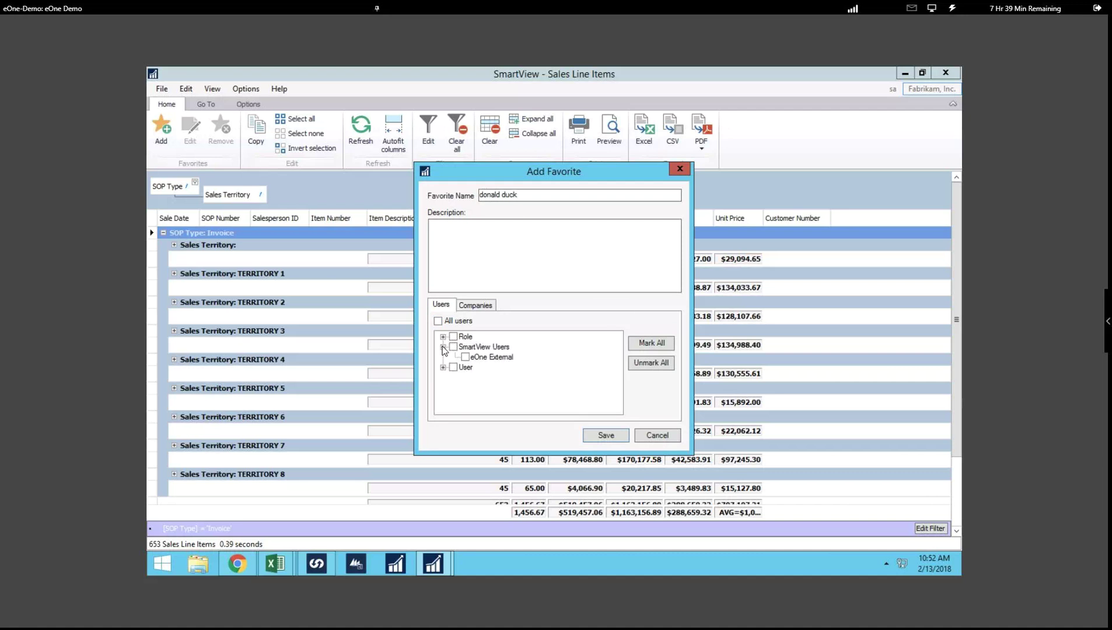
- Make the donald duck favorite available to all users and all companies, and save it
left_click(482, 307)
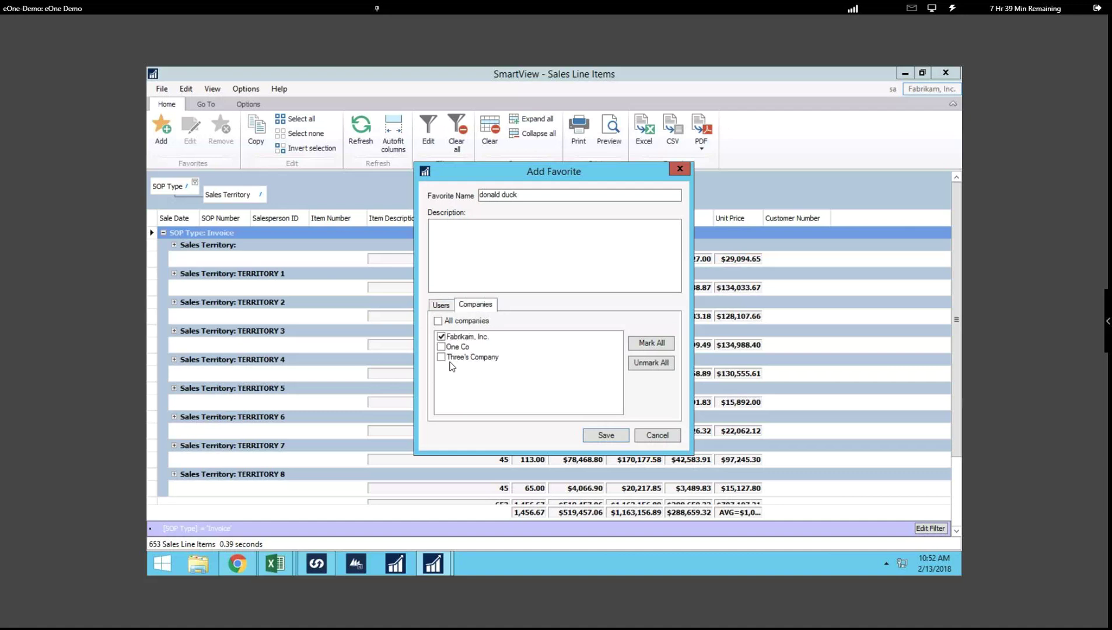
left_click(442, 305)
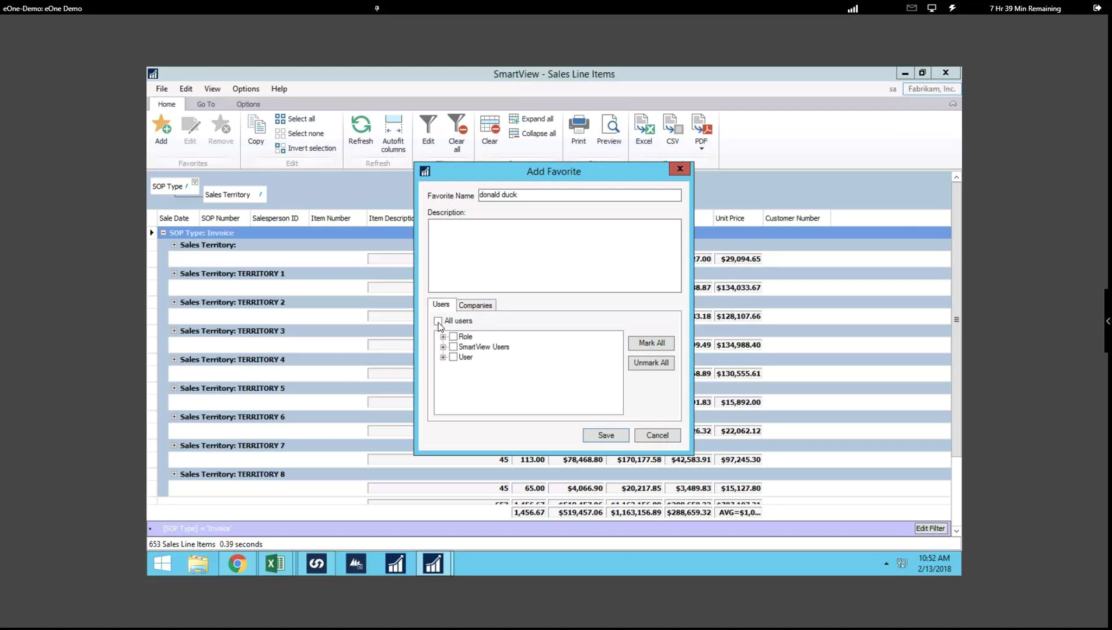
left_click(438, 321)
left_click(475, 305)
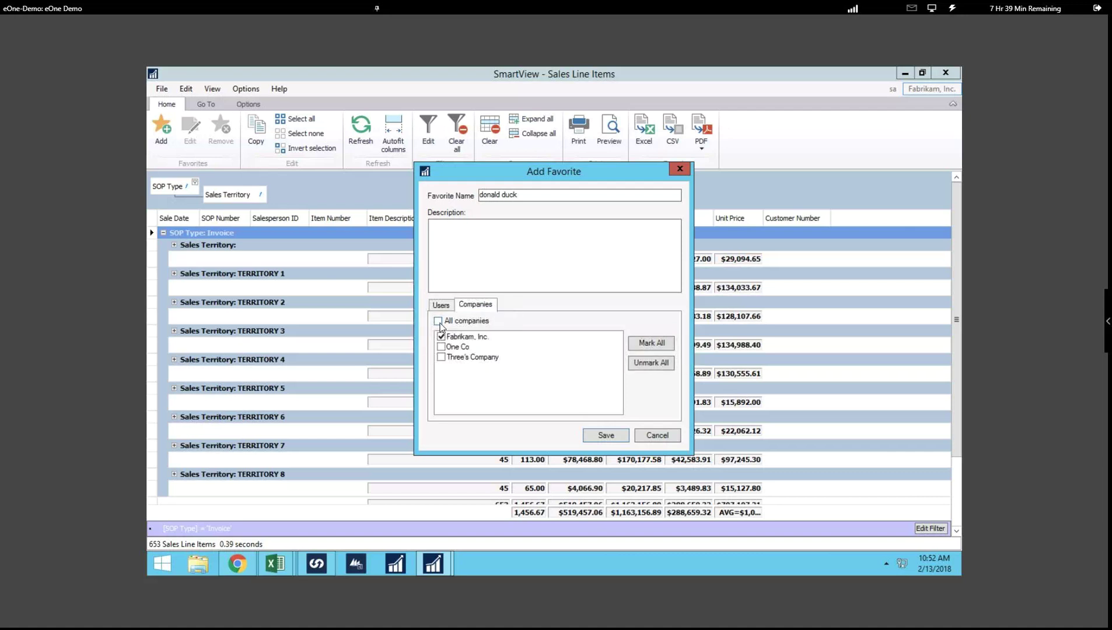
left_click(438, 321)
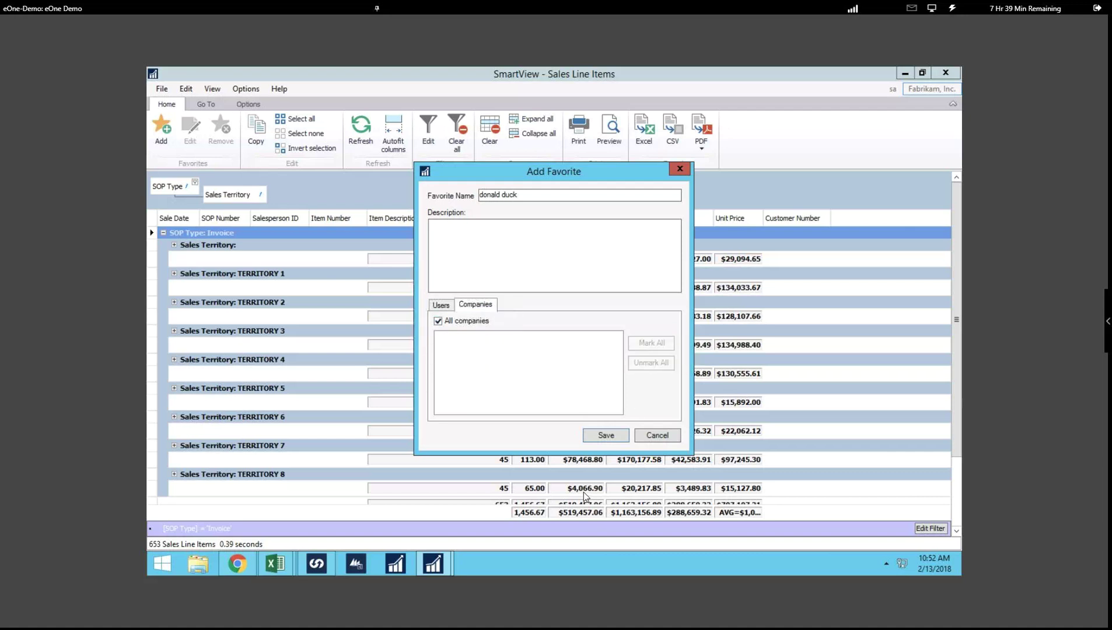
left_click(606, 436)
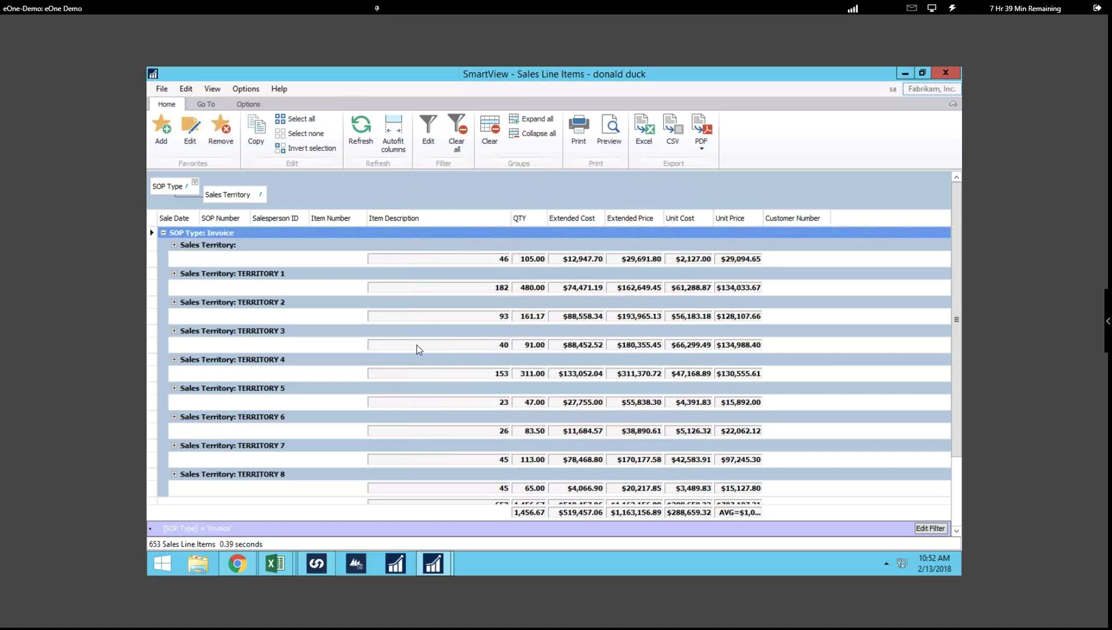
- Show the SmartLists tree, load the default Sales Line Items list, and reopen the donald duck favorite
left_click(254, 101)
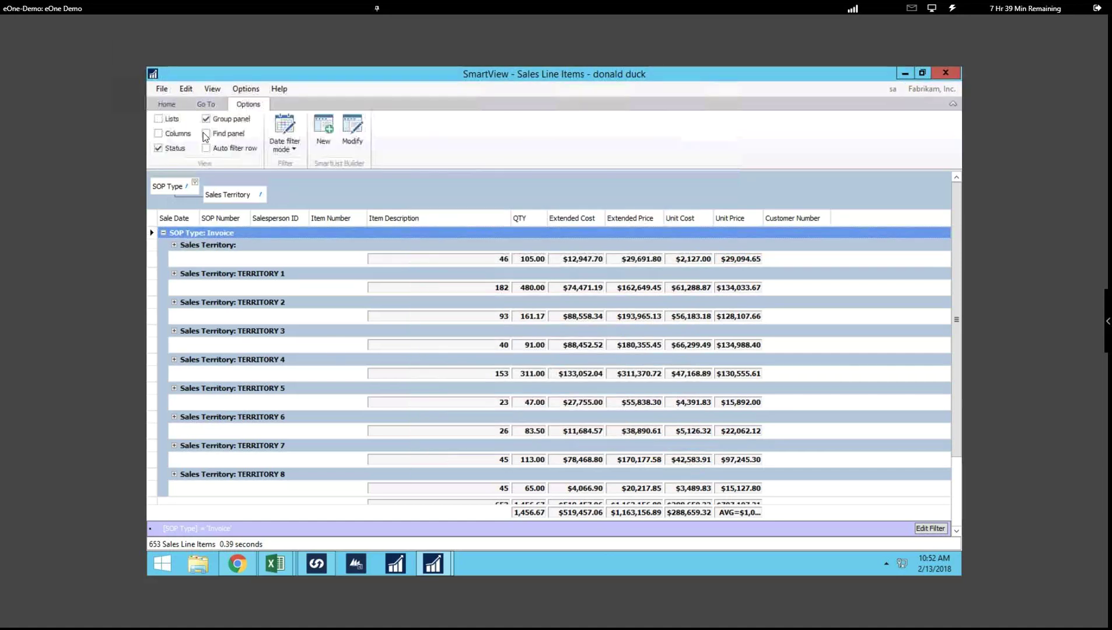
left_click(158, 119)
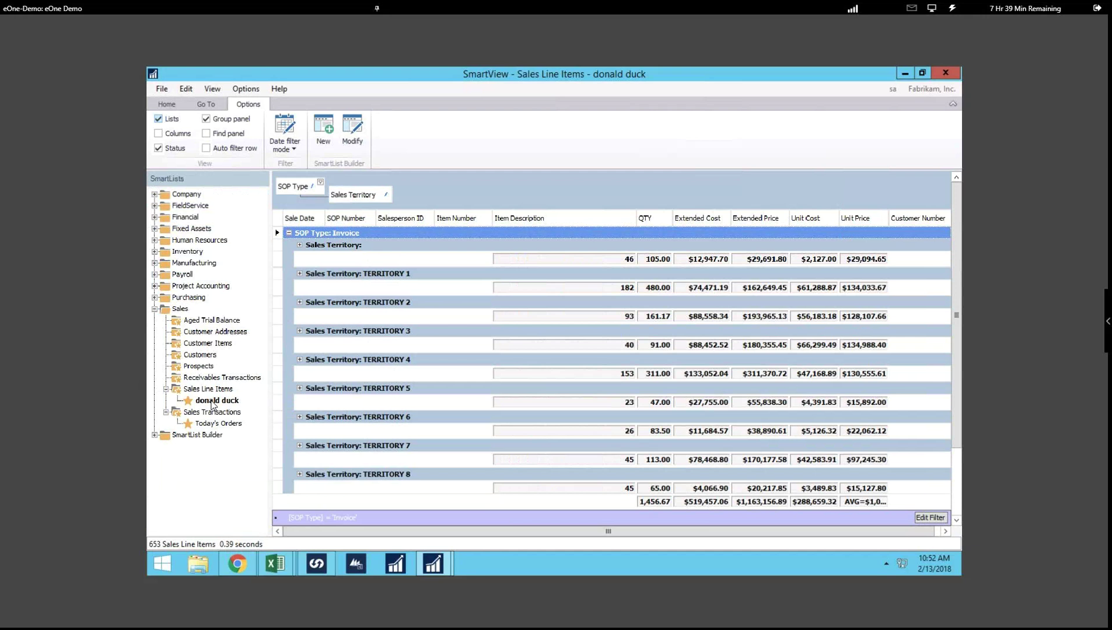
left_click(213, 390)
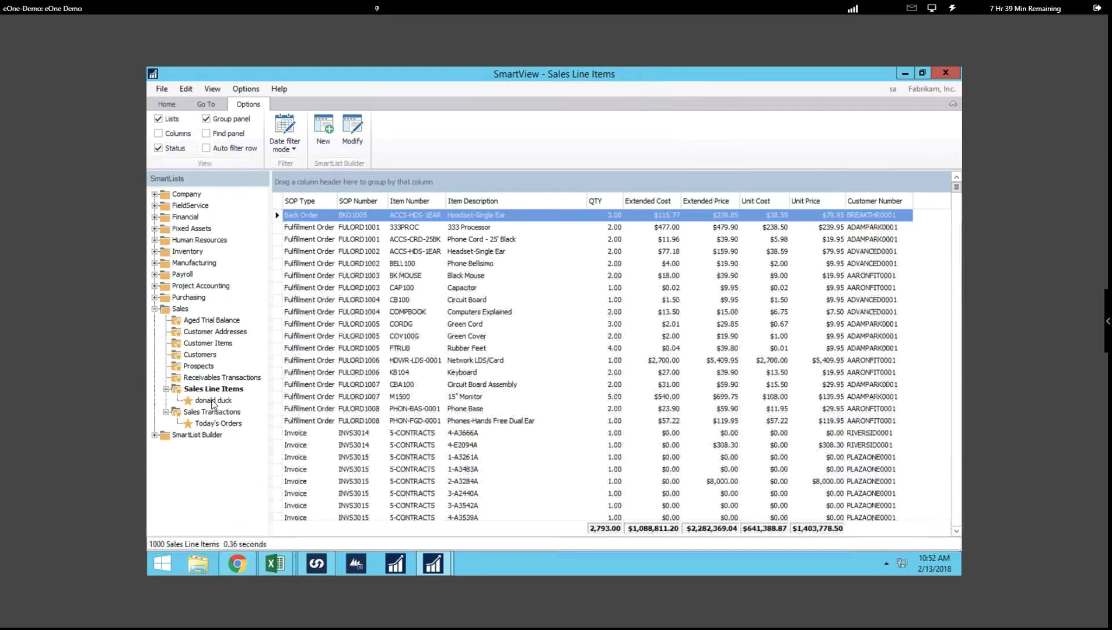
left_click(212, 401)
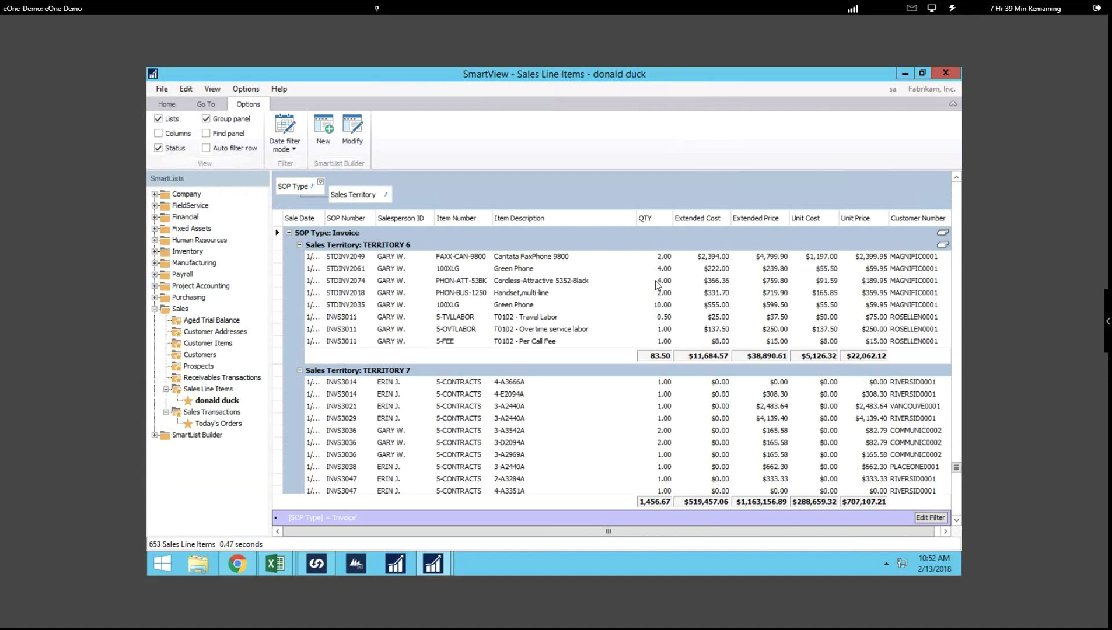
- Start the Excel export of the donald duck favorite and return to its list of sales line items
left_click(167, 105)
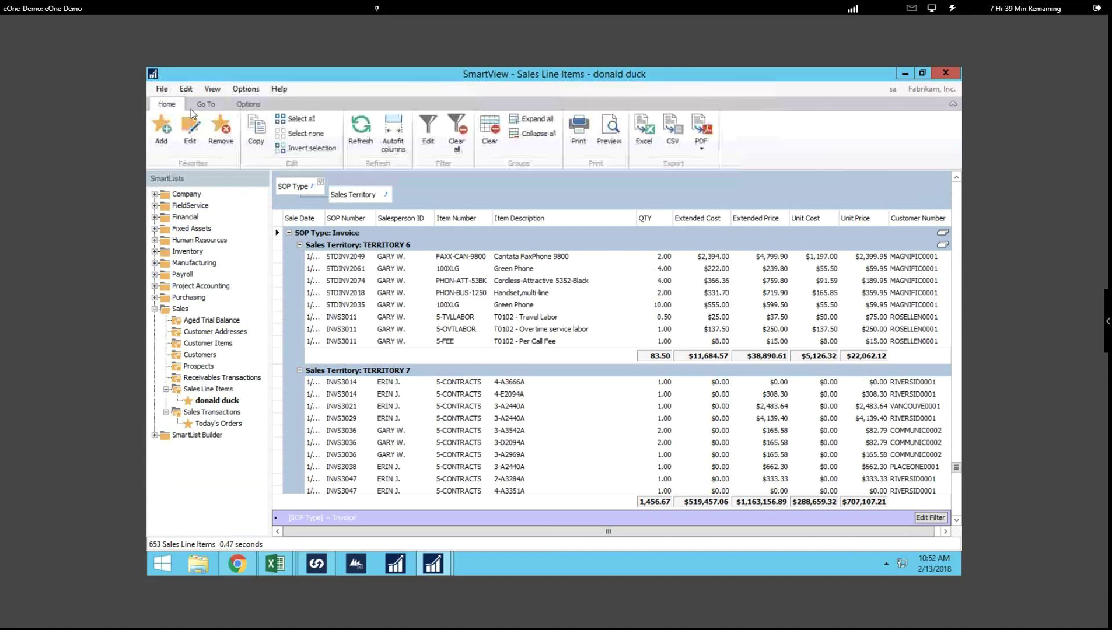
left_click(652, 133)
left_click(448, 365)
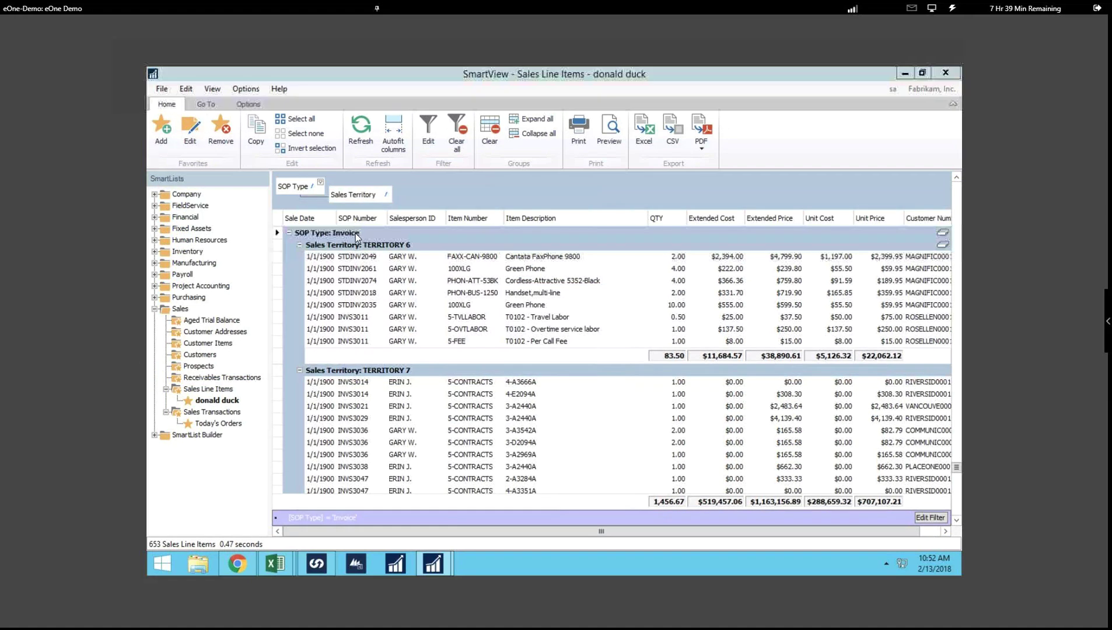
left_click(868, 205)
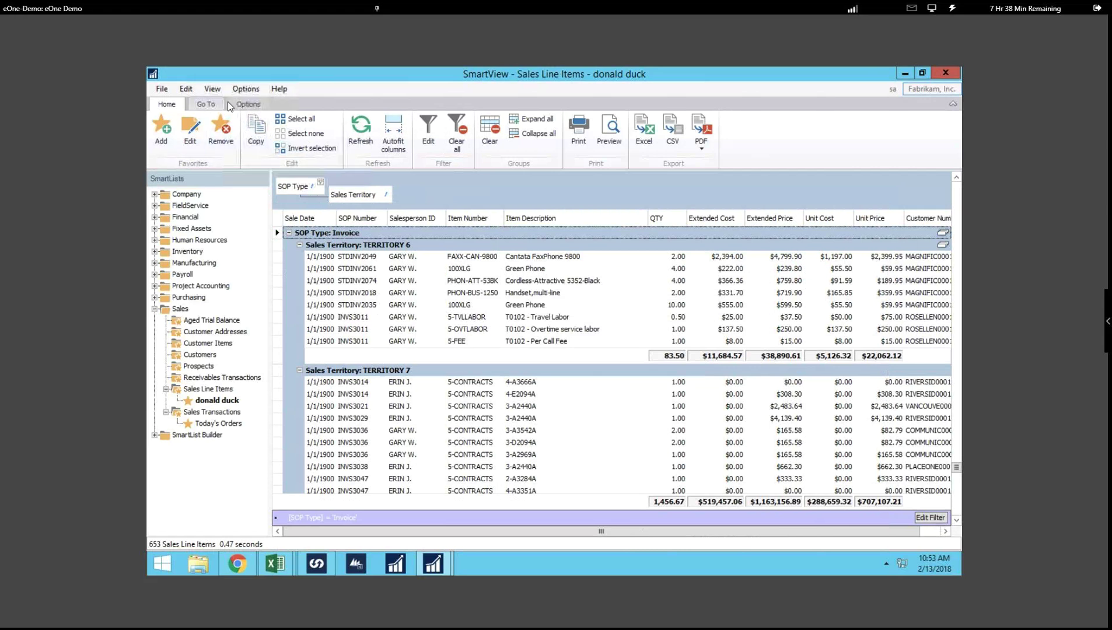
- Open the Sales Line Items list for modification in SmartList Builder, and switch back to the SmartView window
left_click(250, 104)
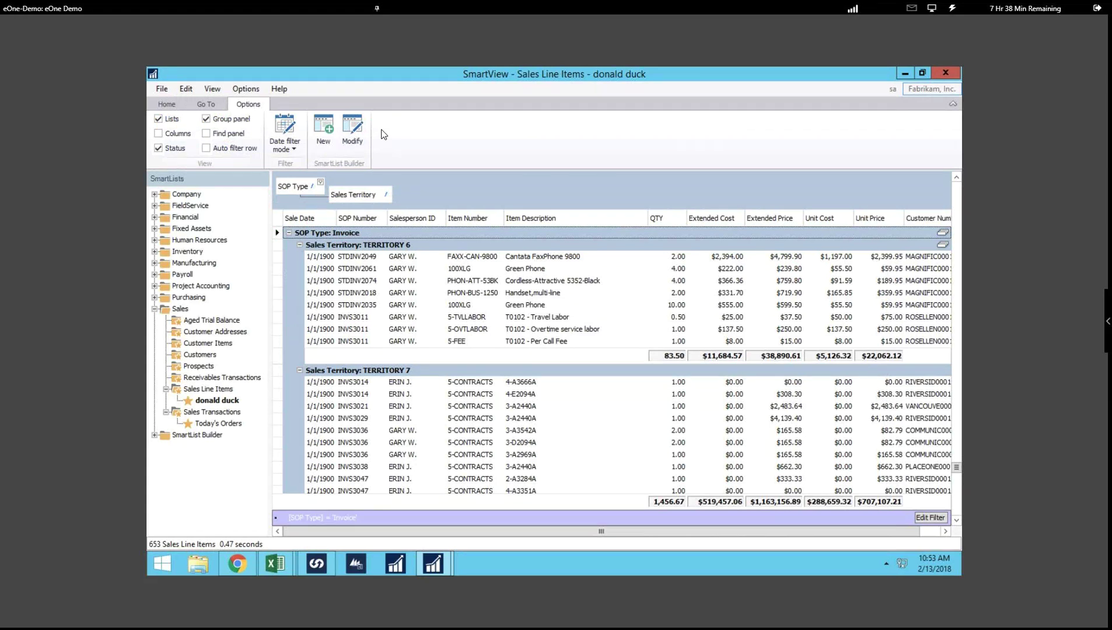
left_click(356, 134)
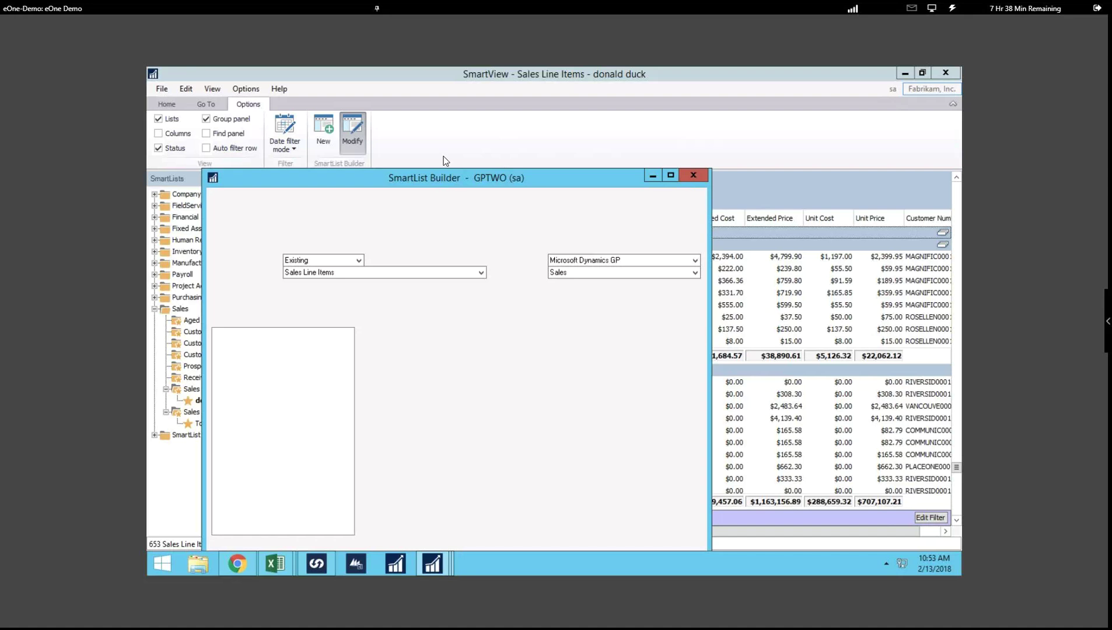
left_click(395, 568)
left_click(427, 568)
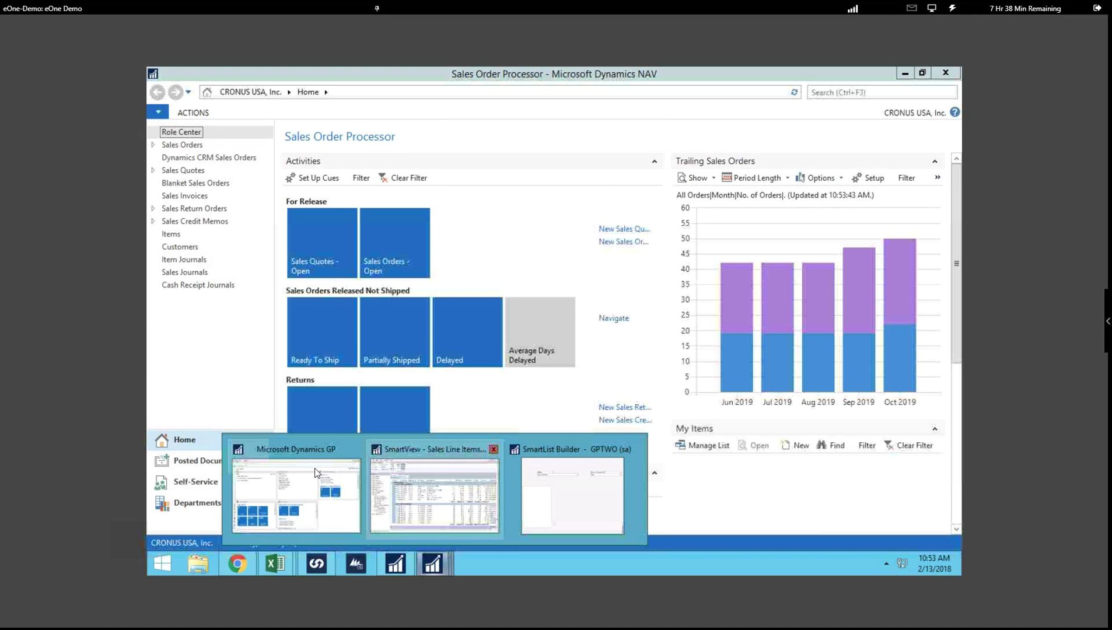
left_click(315, 473)
mouse_move(428, 569)
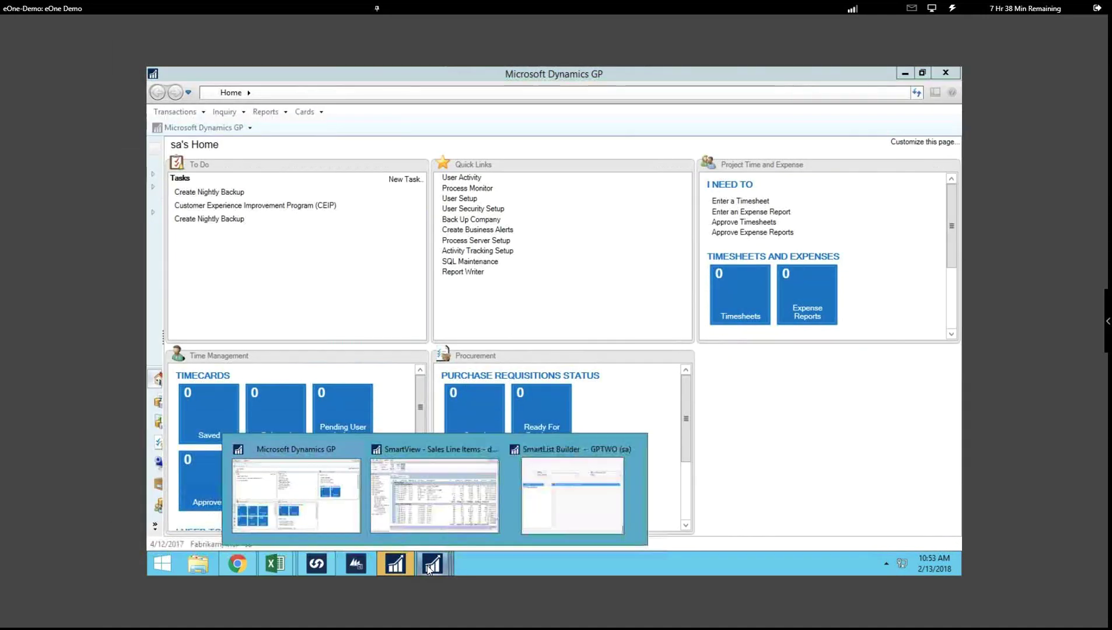
left_click(416, 450)
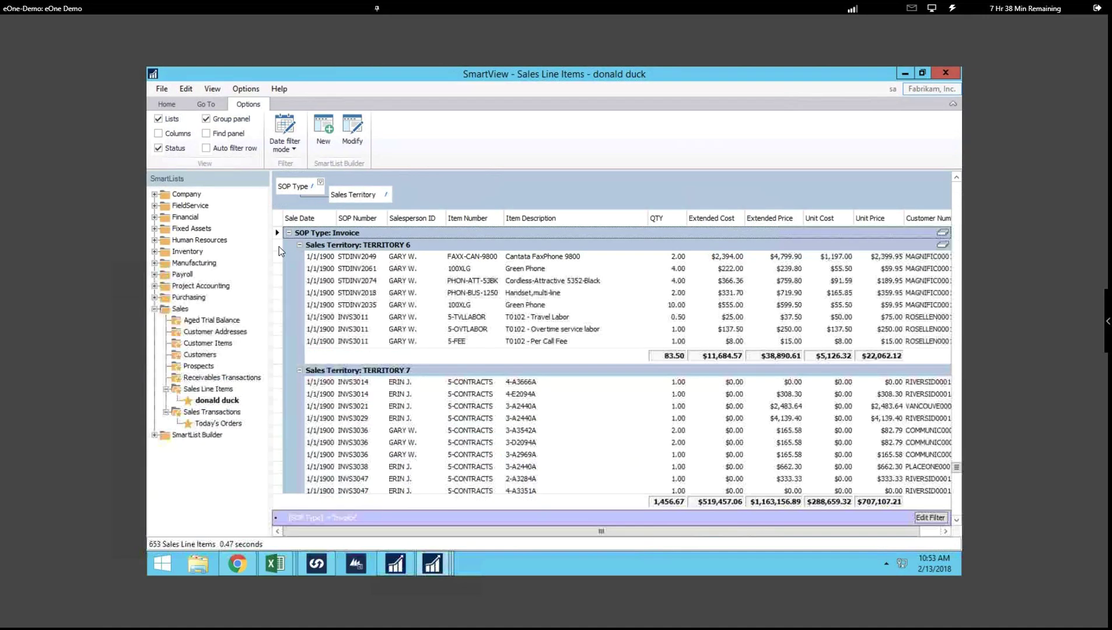
- Load the Today's Orders favorite under Sales Transactions and open its first invoice in Sales Transaction Entry
left_click(209, 425)
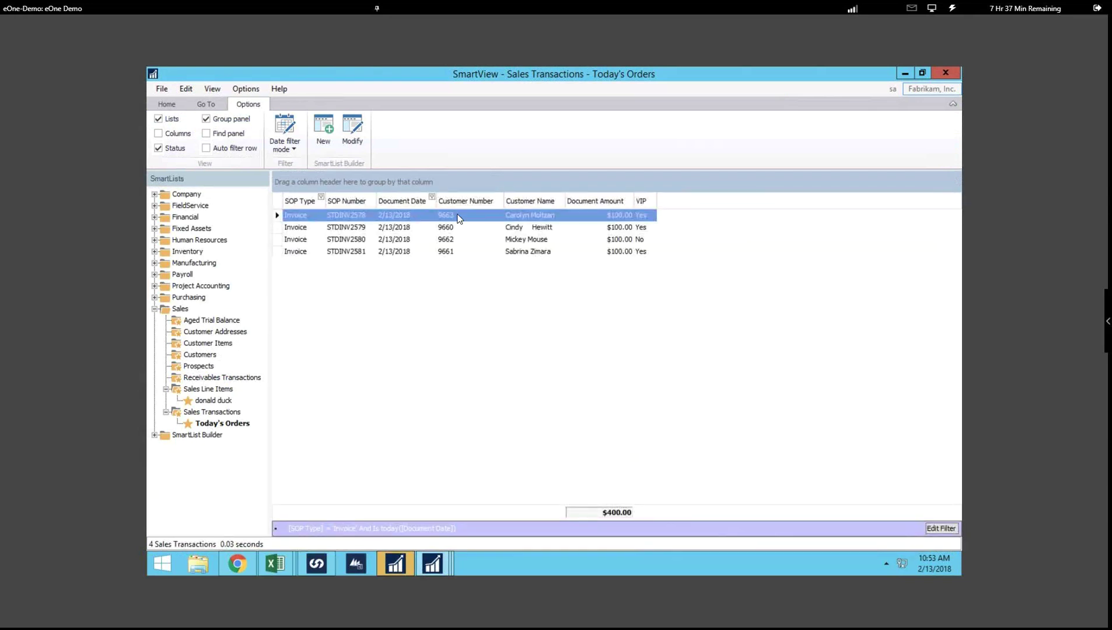
double_click(530, 219)
left_click_drag(466, 203, 529, 133)
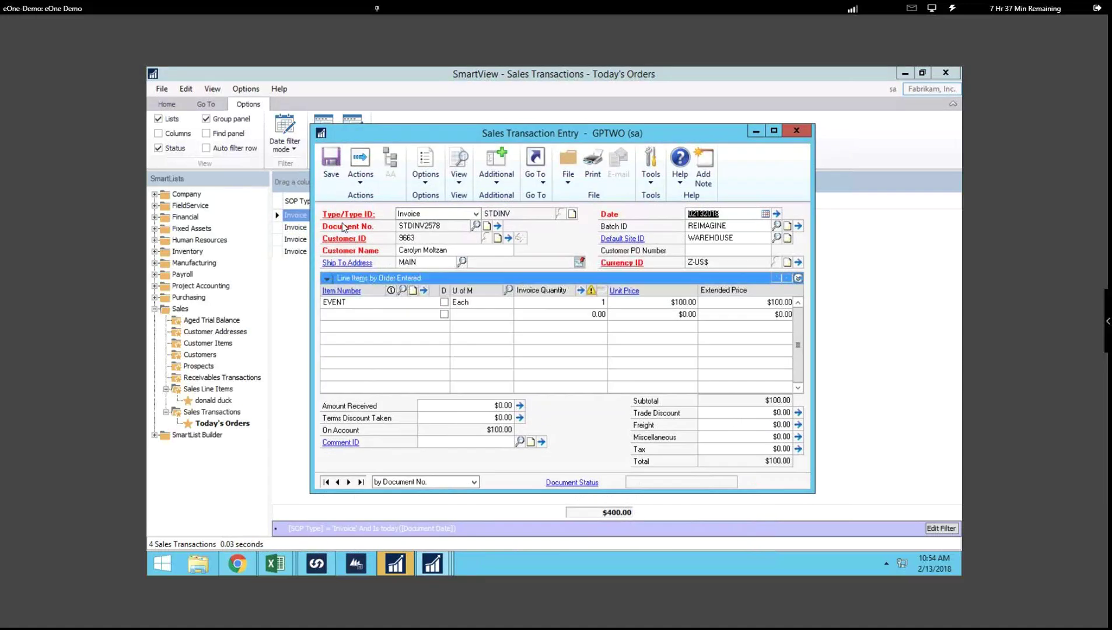
- Open the invoice's customer record in Customer Maintenance, enter the phone number and extension in Phone 1, and save the record
left_click(347, 243)
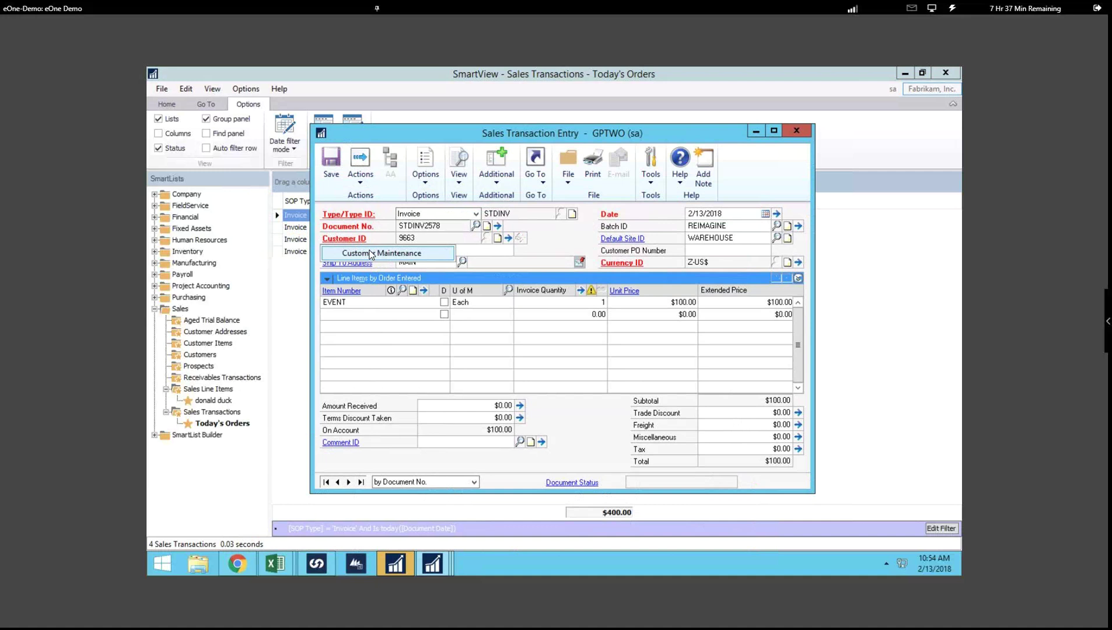
left_click(370, 254)
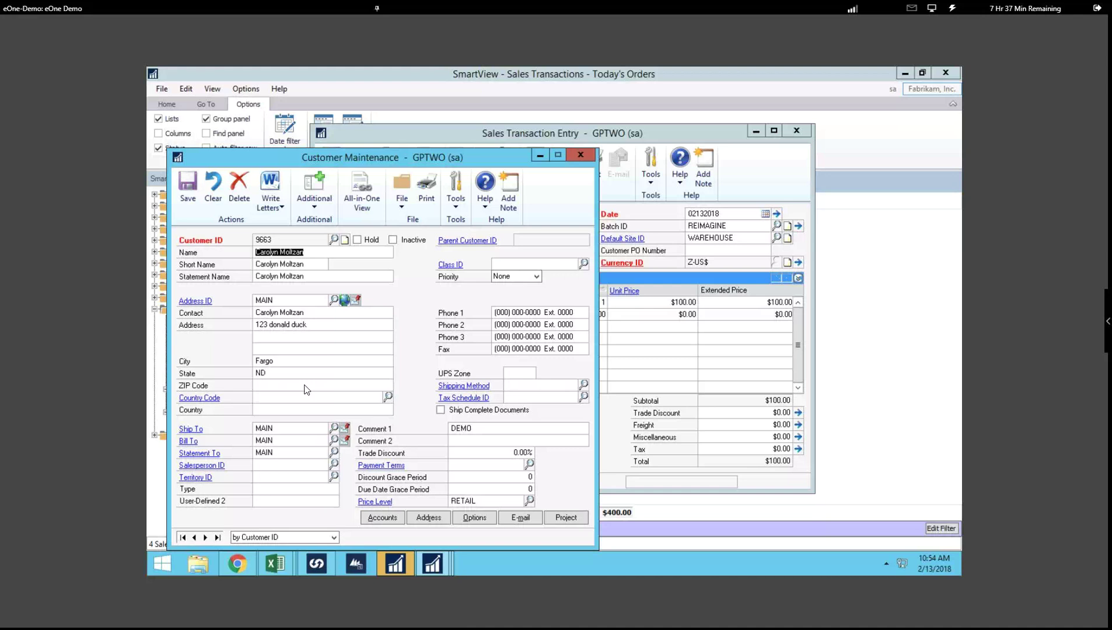
left_click(581, 314)
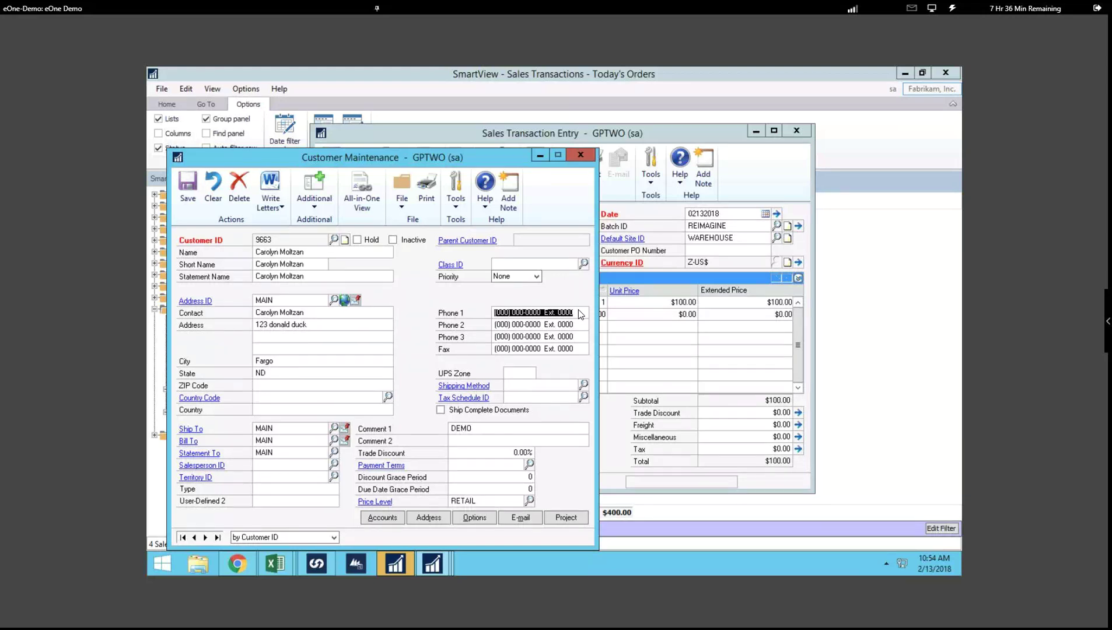
type("888) 867-5309 Ext. 1111")
left_click(190, 181)
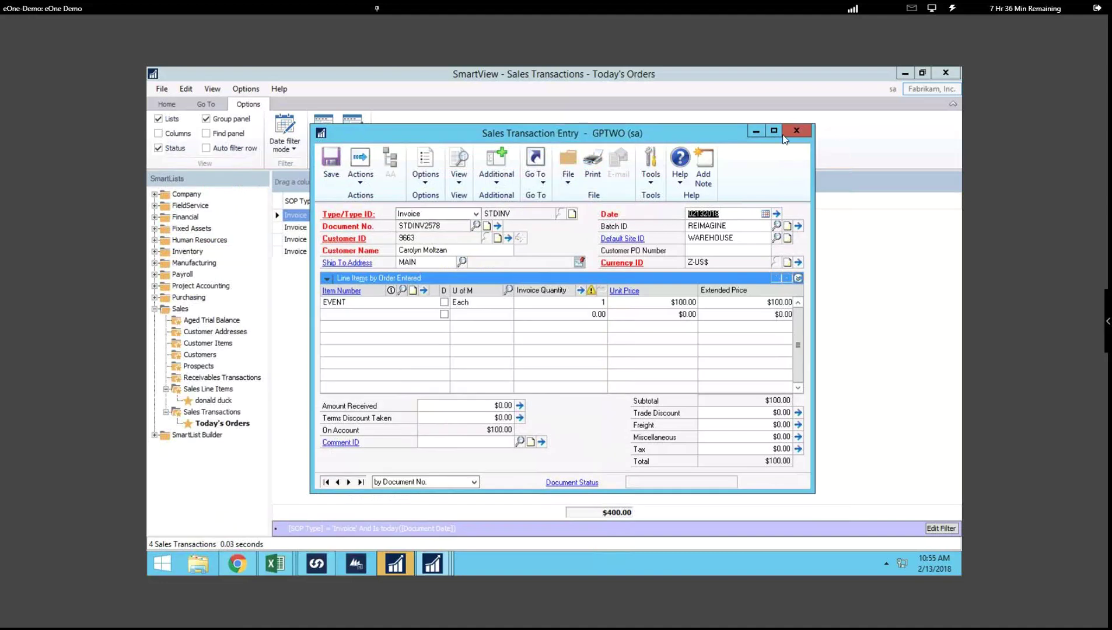
- Close the sales transaction, switch to Dynamics 365 in Chrome, and refresh the customer's account page to check the phone number
left_click(797, 130)
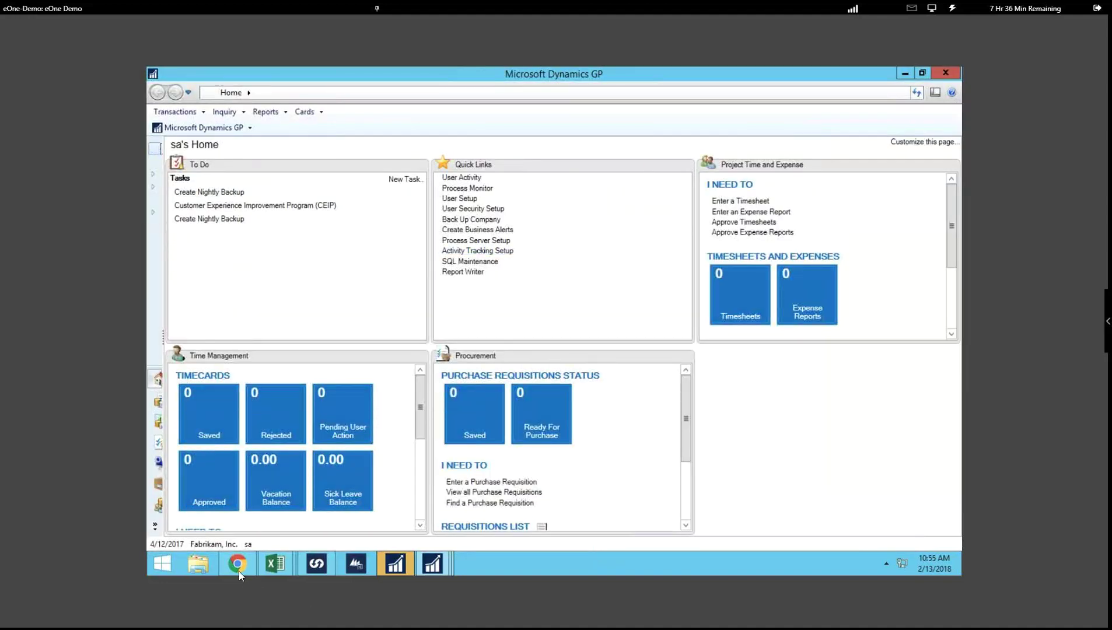
left_click(238, 571)
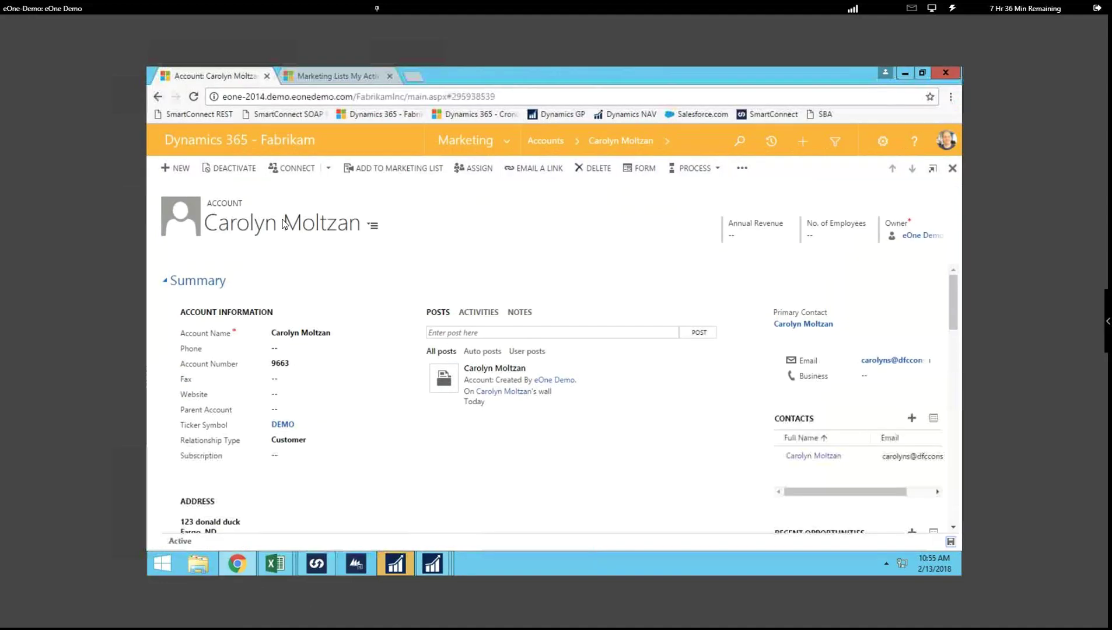
left_click(193, 99)
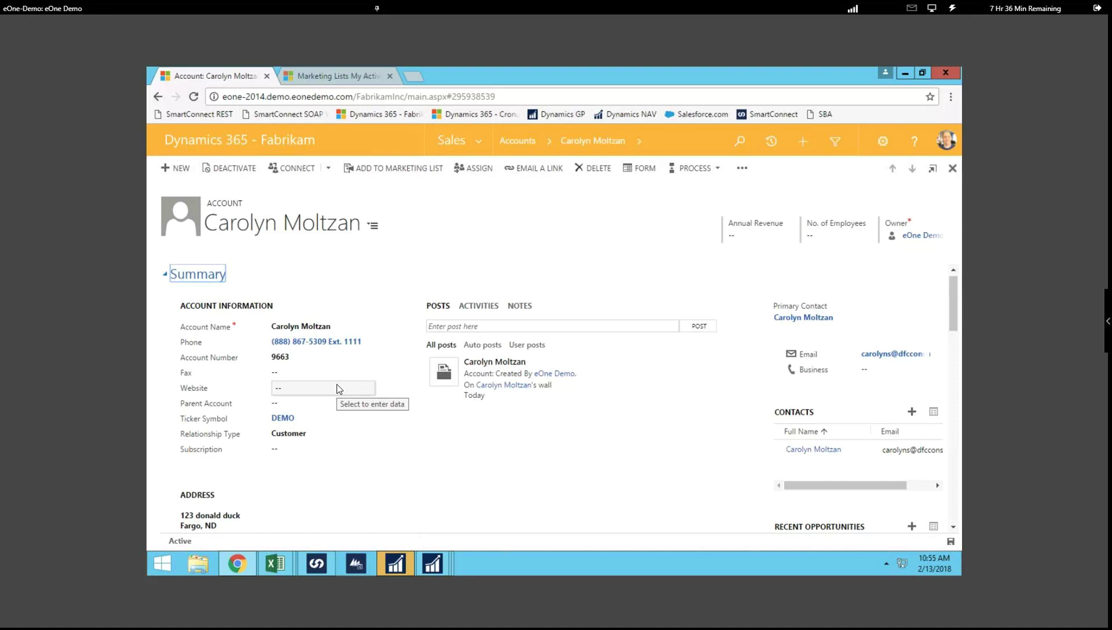
- Switch to the GPTWO reIMAGINE SOP Update.xlsx workbook in Excel and refresh its invoice data
left_click(278, 569)
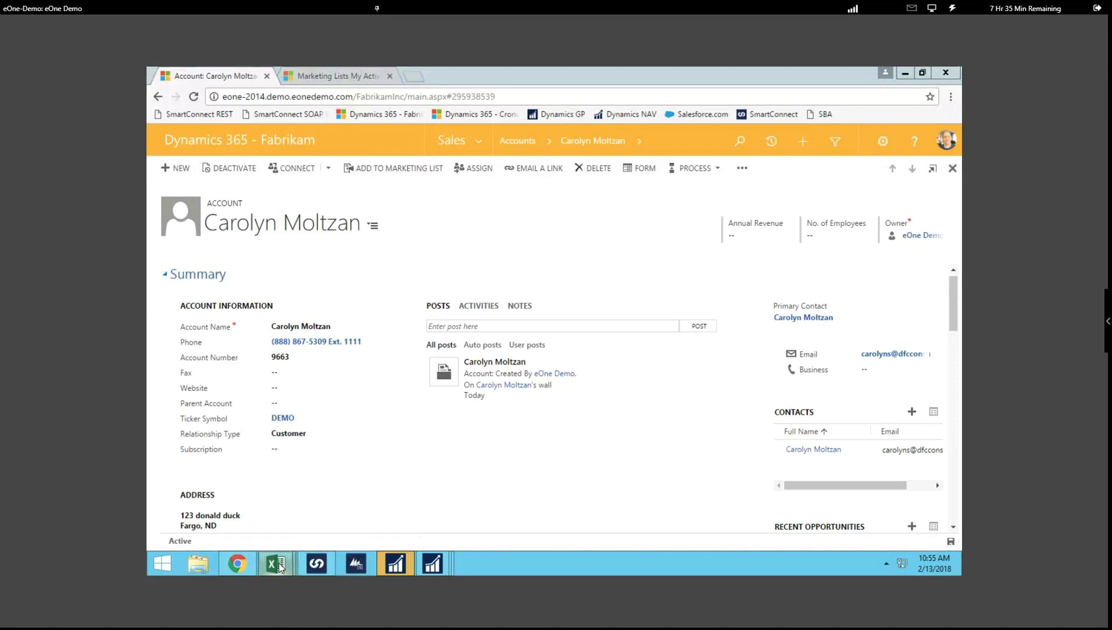
mouse_move(279, 563)
left_click(219, 460)
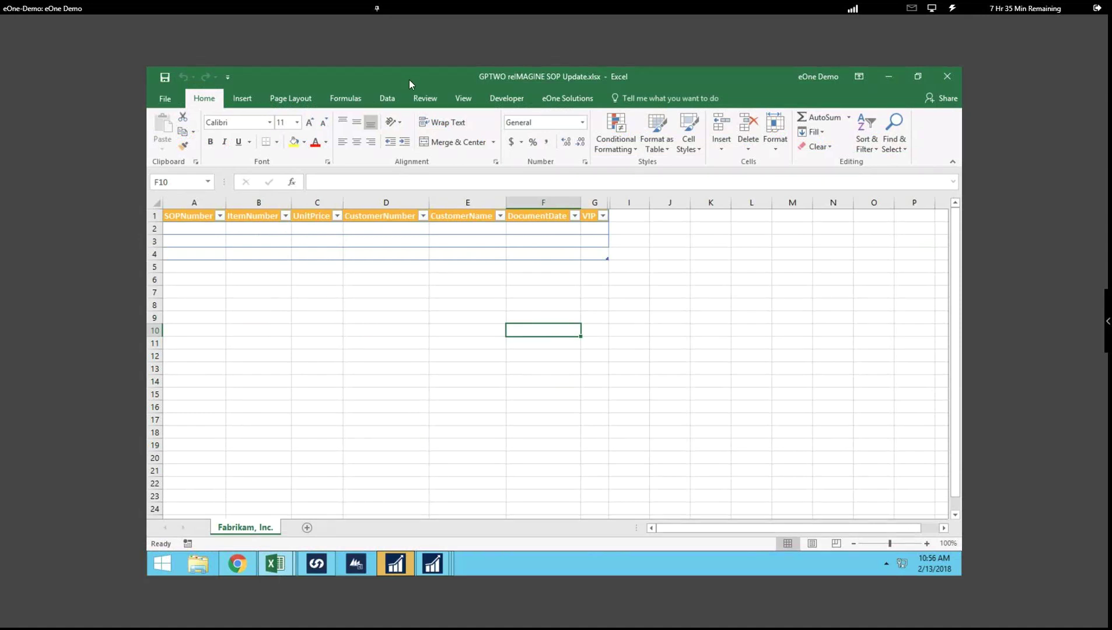
left_click(385, 100)
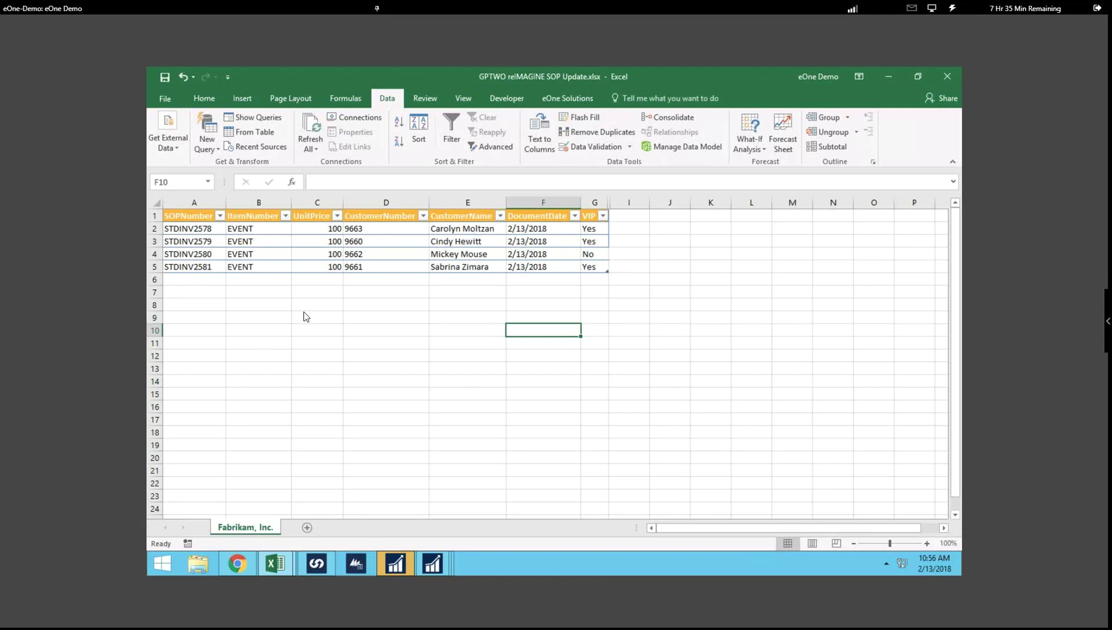
- Set the UnitPrice to 5000 for the non-VIP invoice in row 4 and to 0 for the VIP invoices in rows 2, 3 and 5
left_click(327, 257)
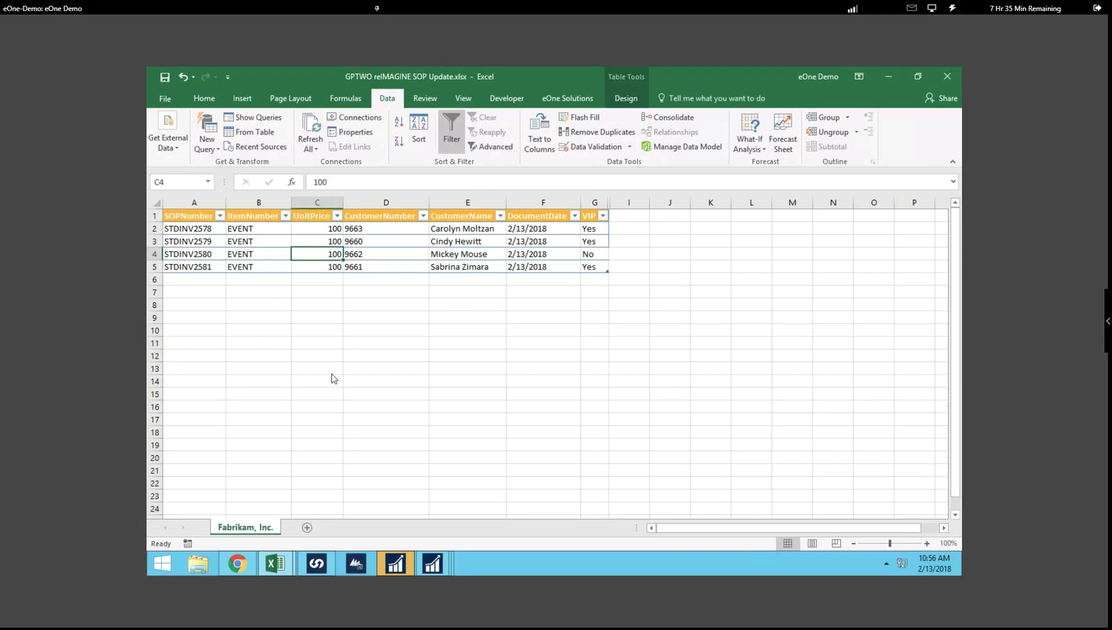
type("5000")
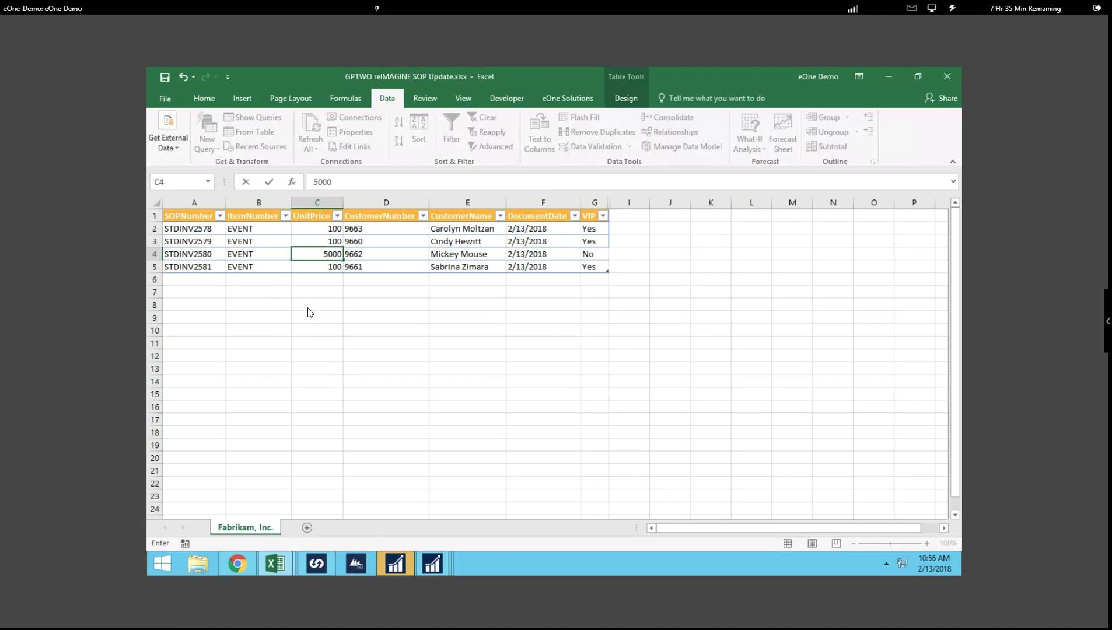
left_click(315, 332)
double_click(328, 229)
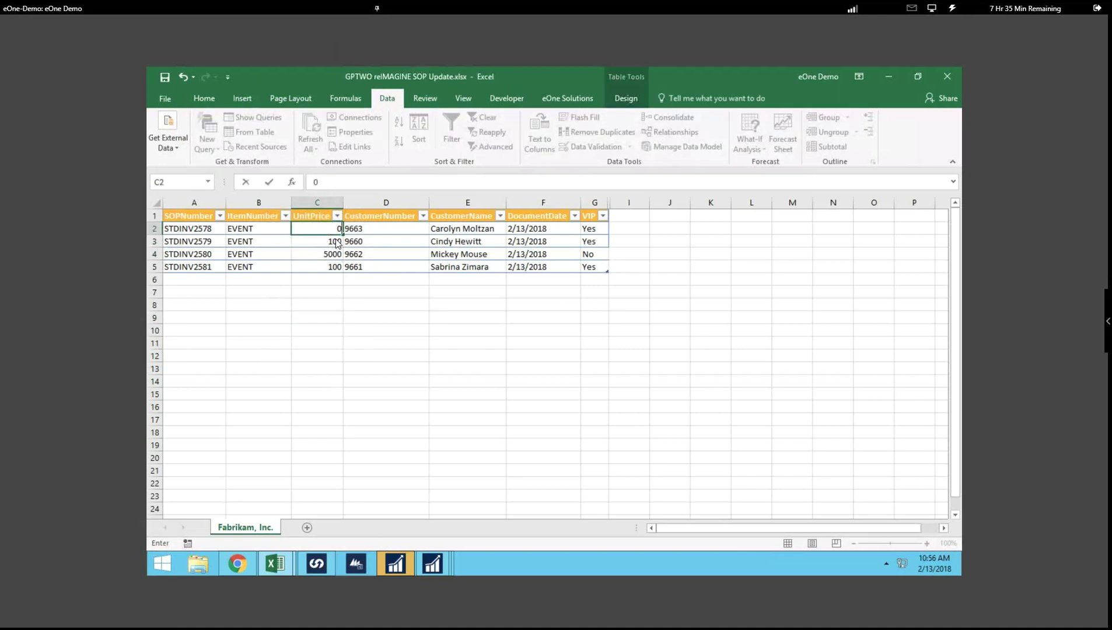
left_click(338, 244)
type("0")
left_click(322, 270)
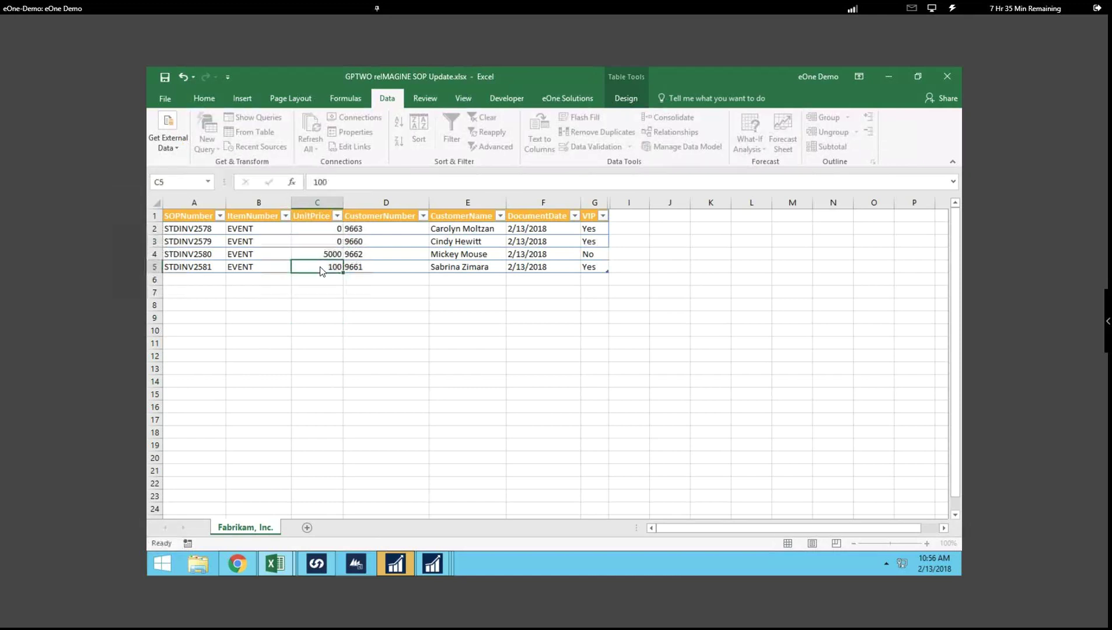
type("0")
left_click(329, 347)
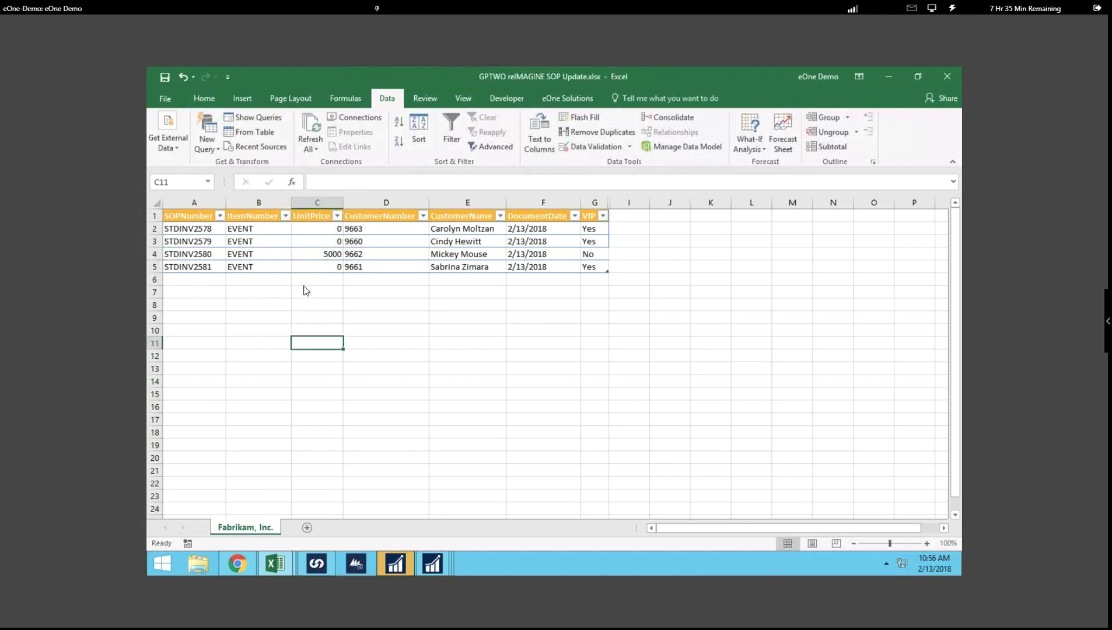
- Run the SmartConnect map from the workbook to send the new unit prices to GP, and close the add-in dialog
left_click(565, 97)
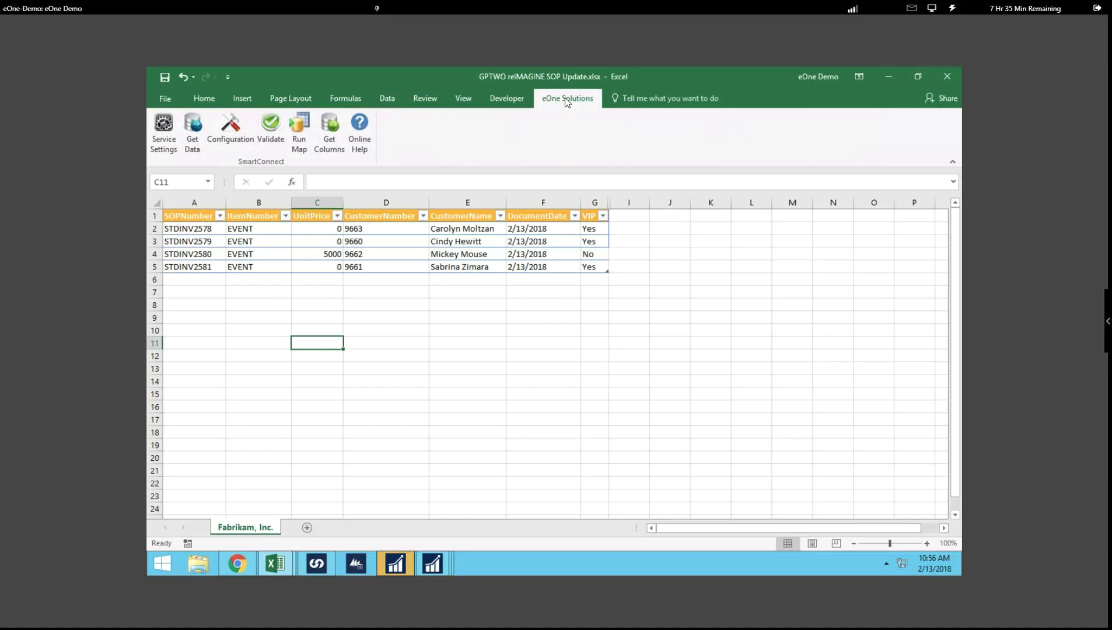
left_click(299, 128)
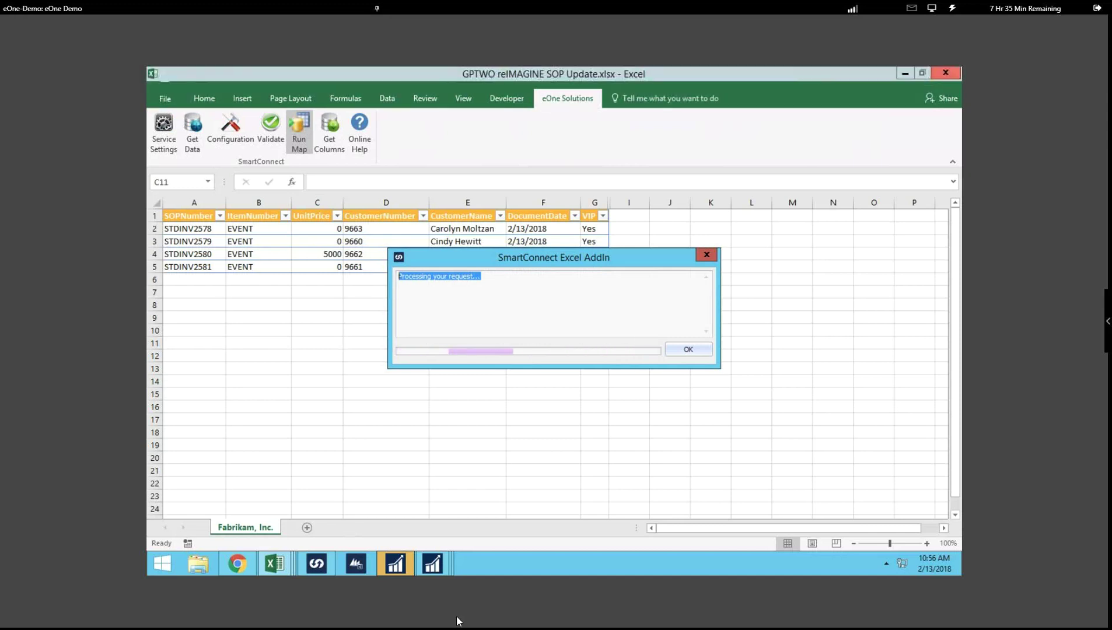
left_click(705, 255)
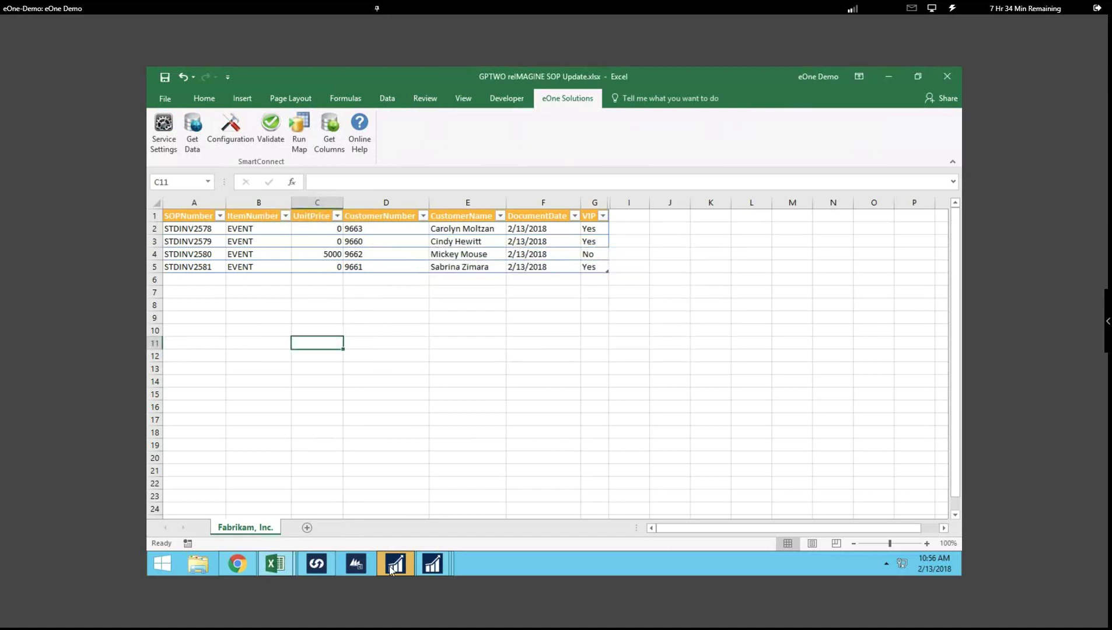
- Switch to the SmartView window with the Today's Orders favorite and refresh the list to check the invoice amounts
mouse_move(436, 565)
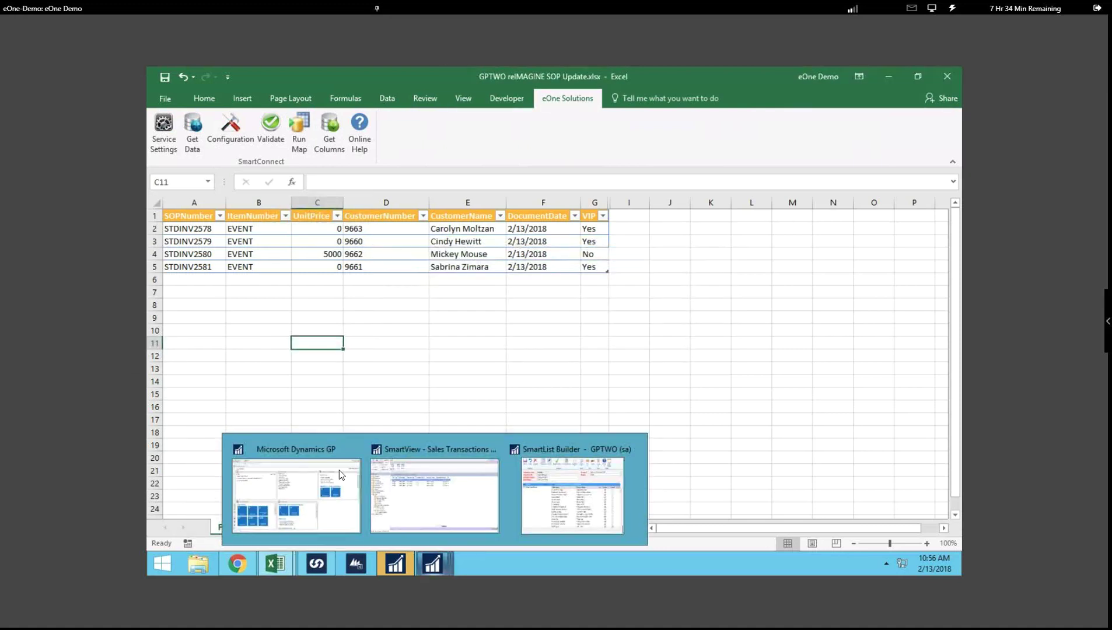
left_click(421, 450)
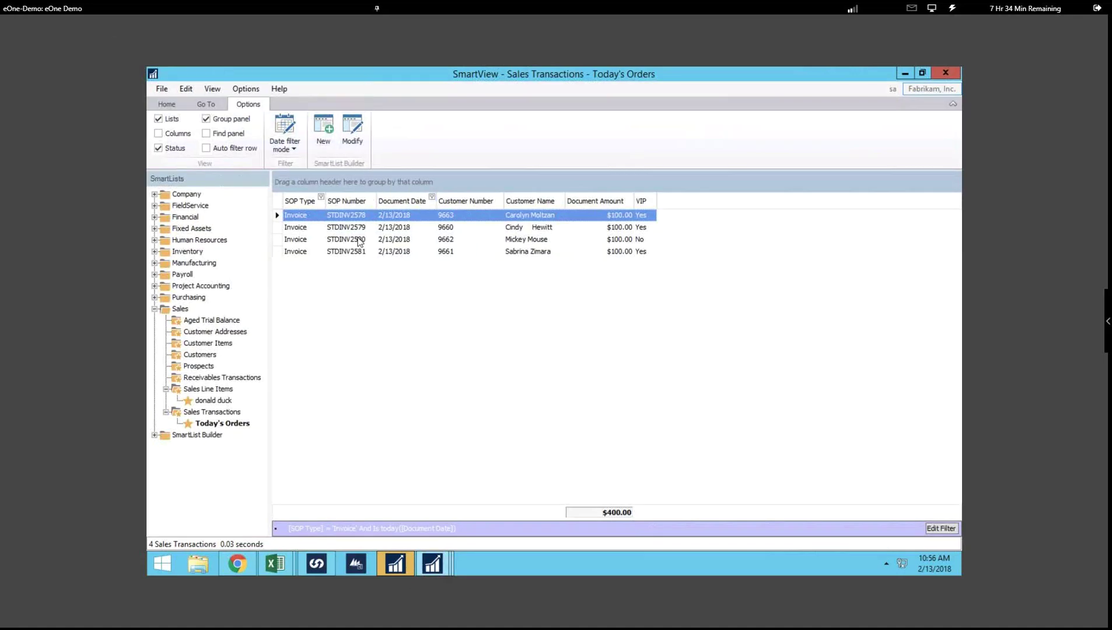
left_click(168, 90)
left_click(390, 90)
left_click(168, 104)
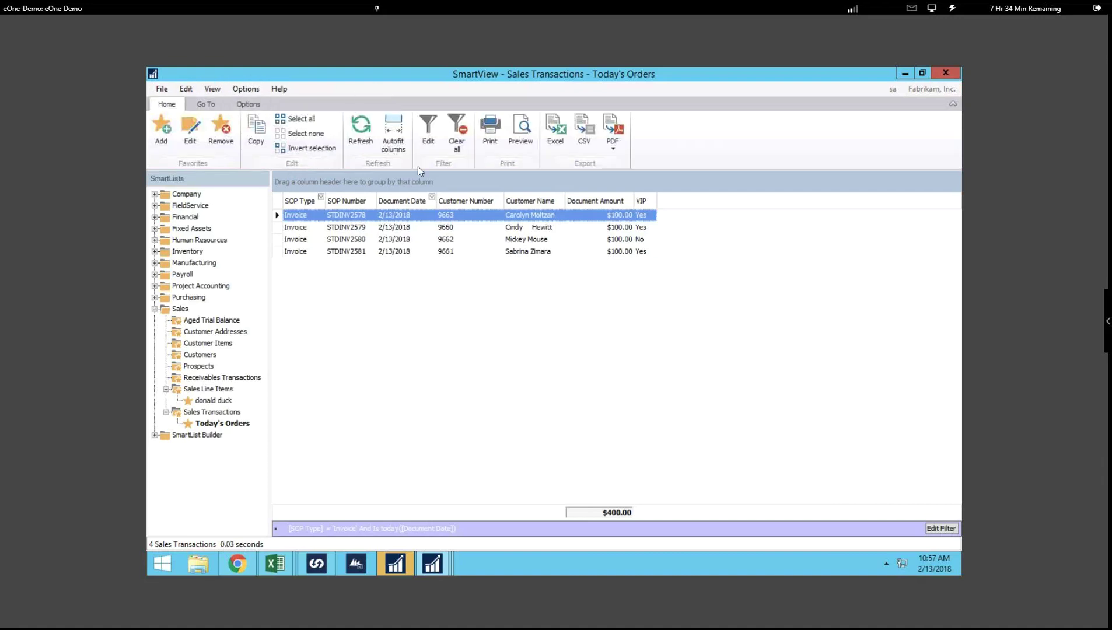
left_click(363, 124)
- Return to the GPTWO reIMAGINE SOP Update workbook in Excel and open the recent file GP - GL Journal - Monthly.xlsm
mouse_move(290, 555)
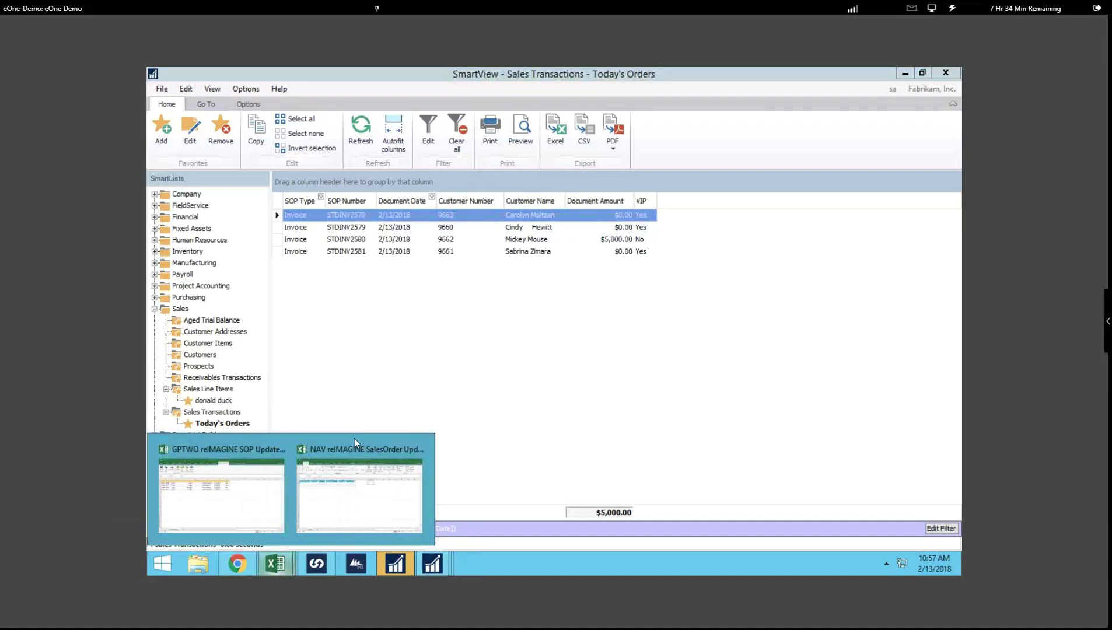
left_click(238, 447)
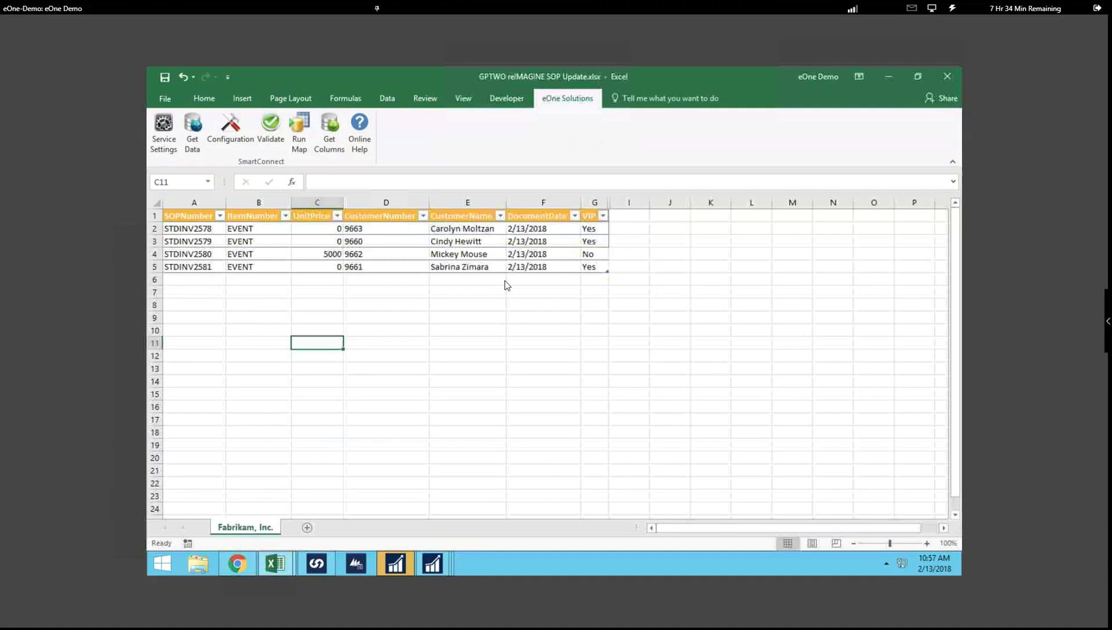
left_click(165, 99)
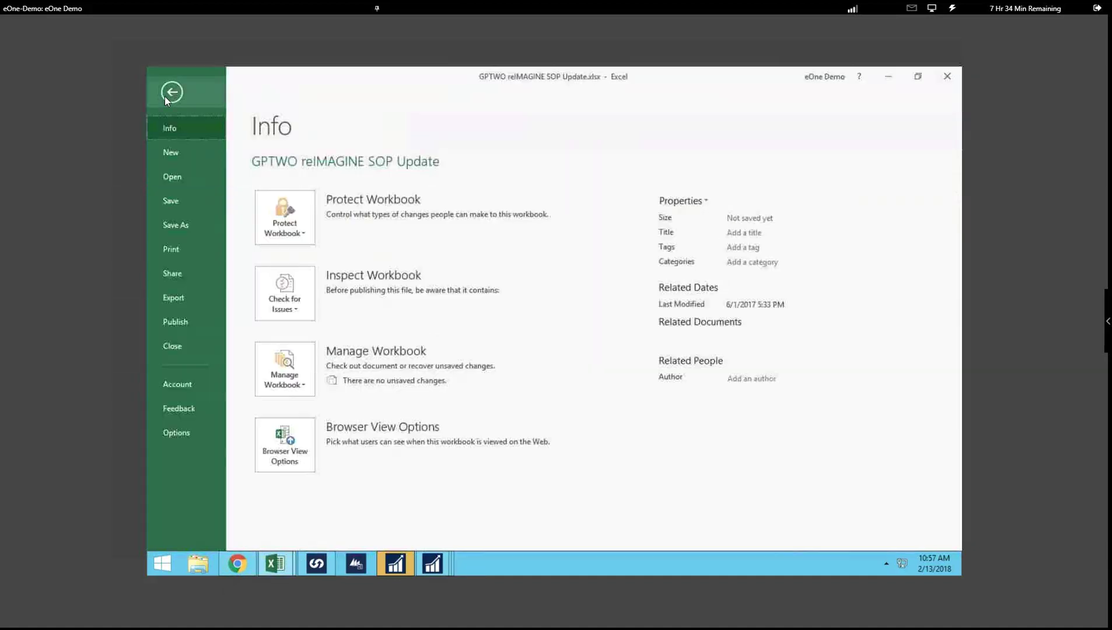
left_click(185, 177)
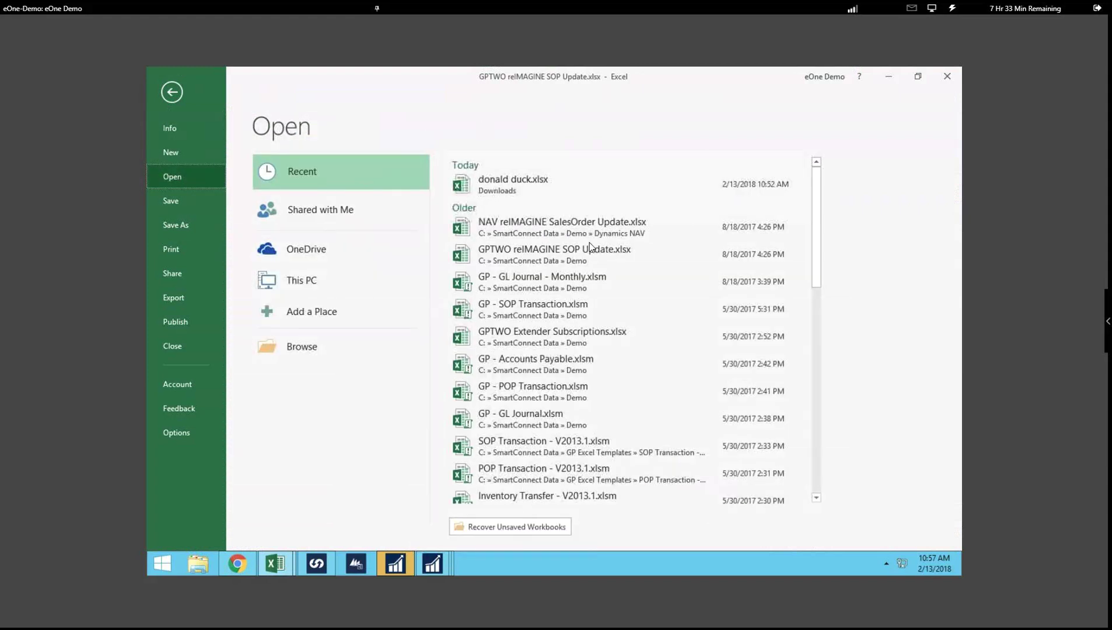
key("Escape")
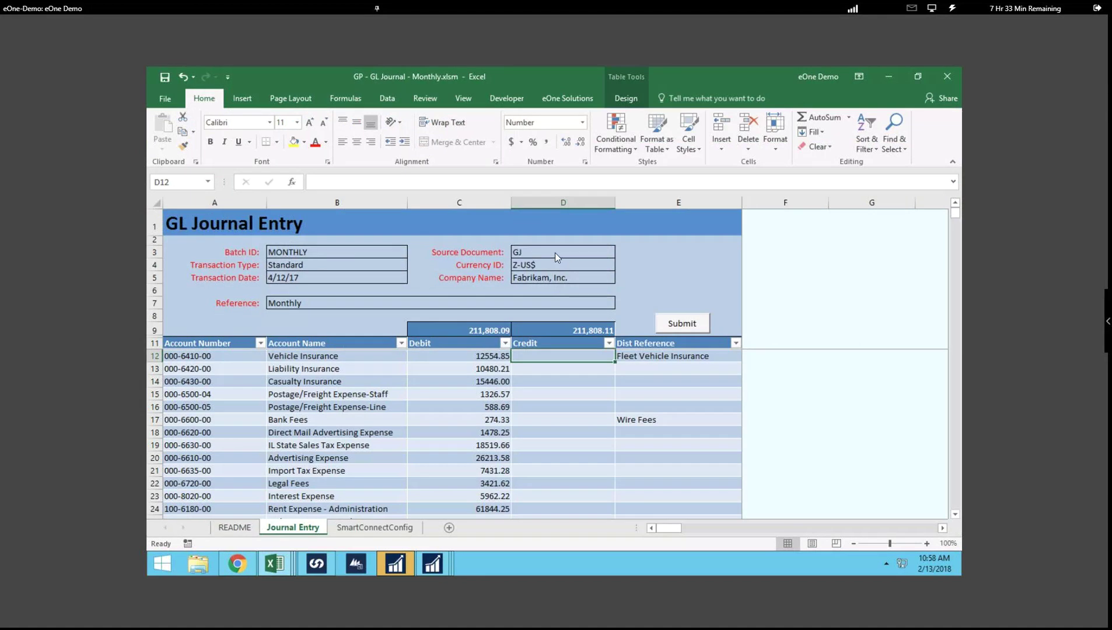
- Examine the available Currency ID and Company Name choices in the journal entry header, keeping the existing selections
left_click(542, 266)
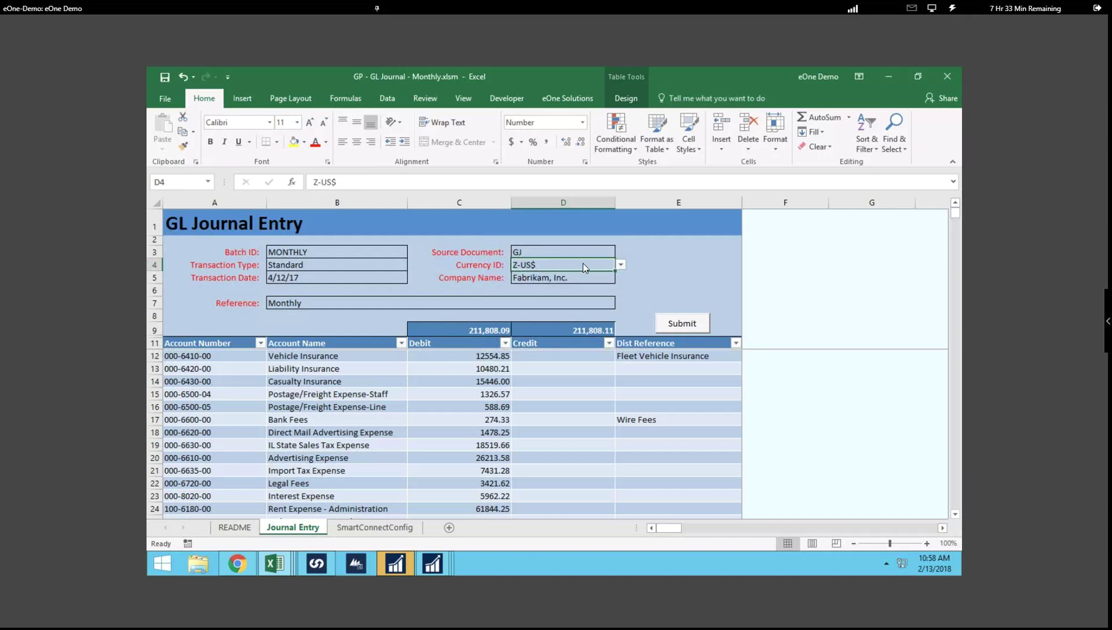
left_click(620, 266)
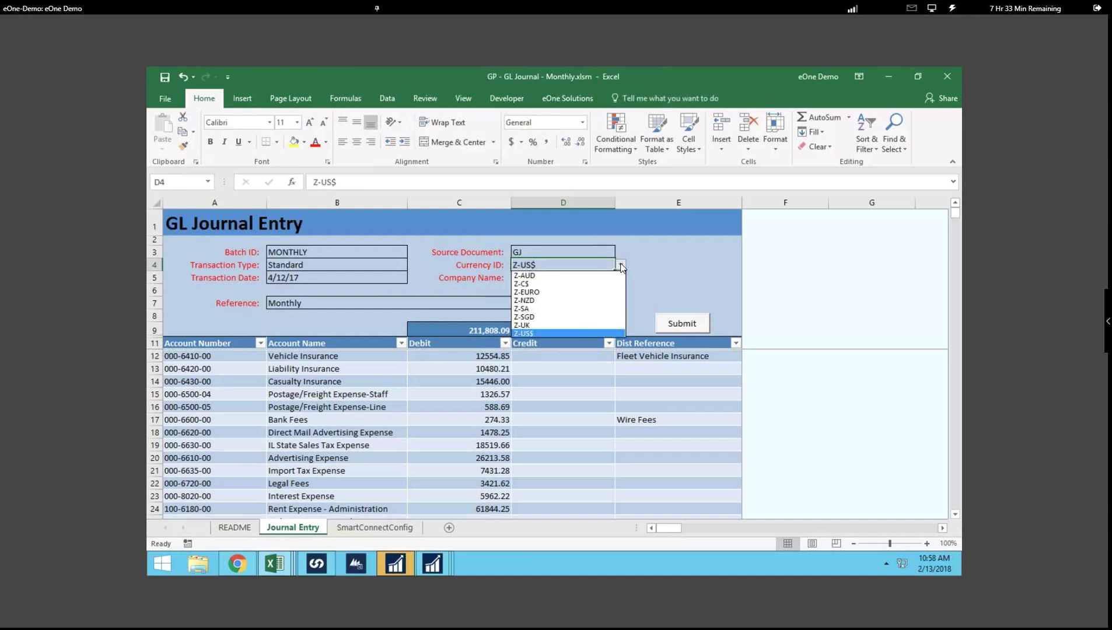
left_click(588, 268)
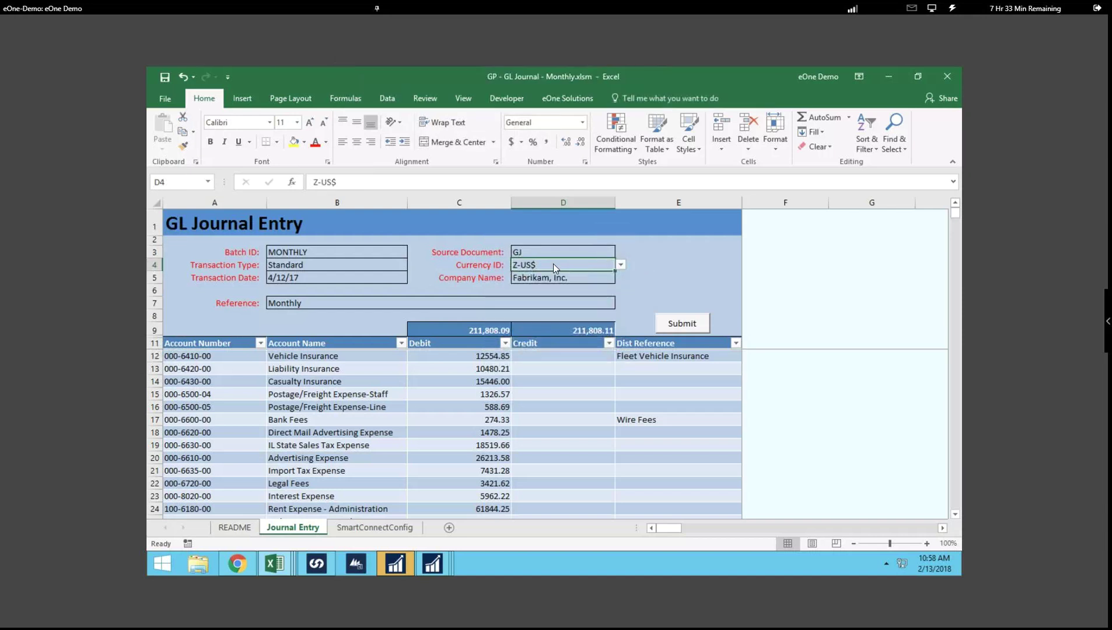
left_click(596, 281)
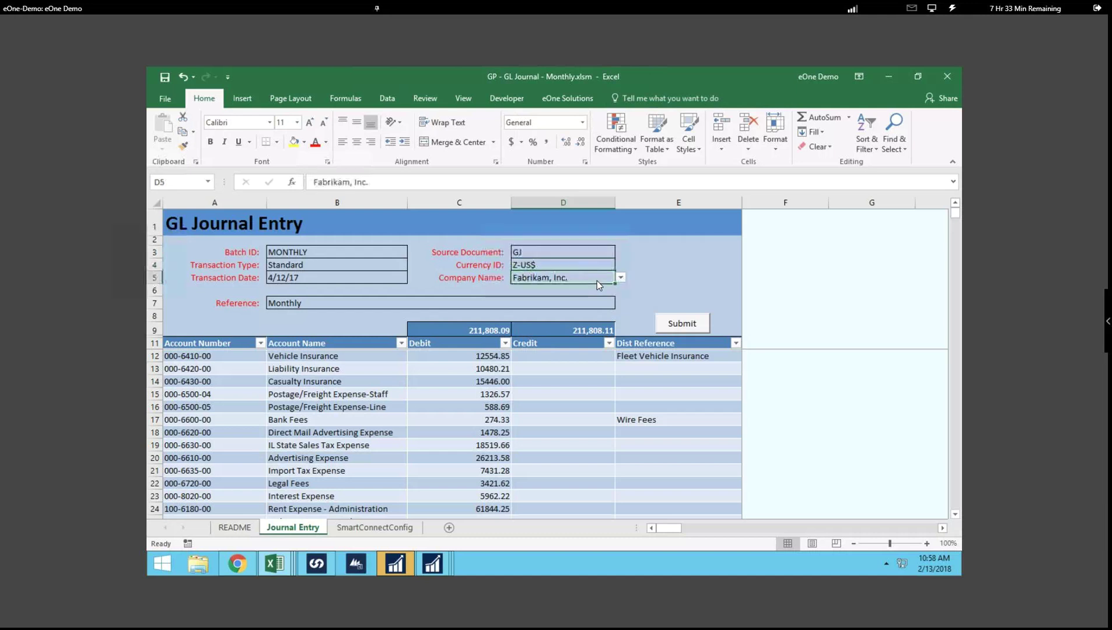
left_click(620, 278)
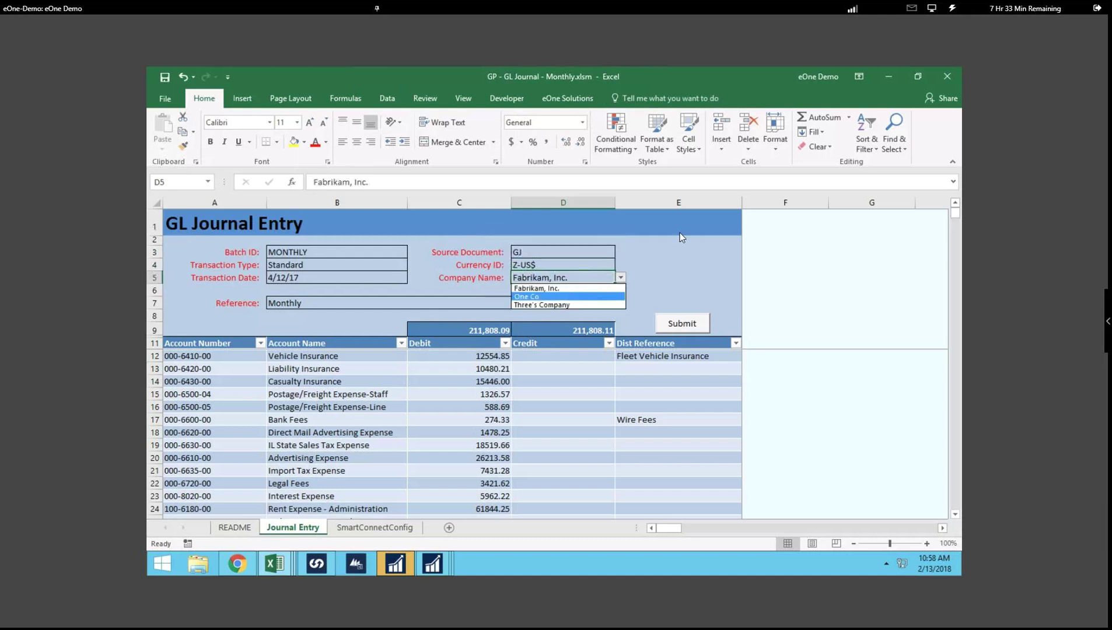
key("Escape")
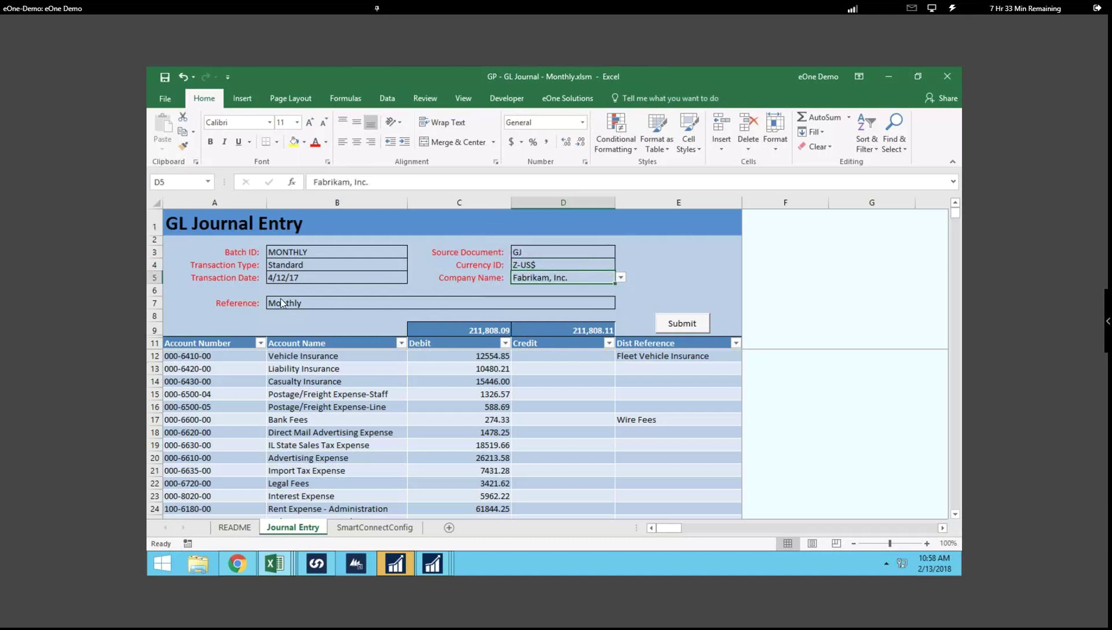
- Set the journal entry's Transaction Date to 02/13/2018
left_click(314, 277)
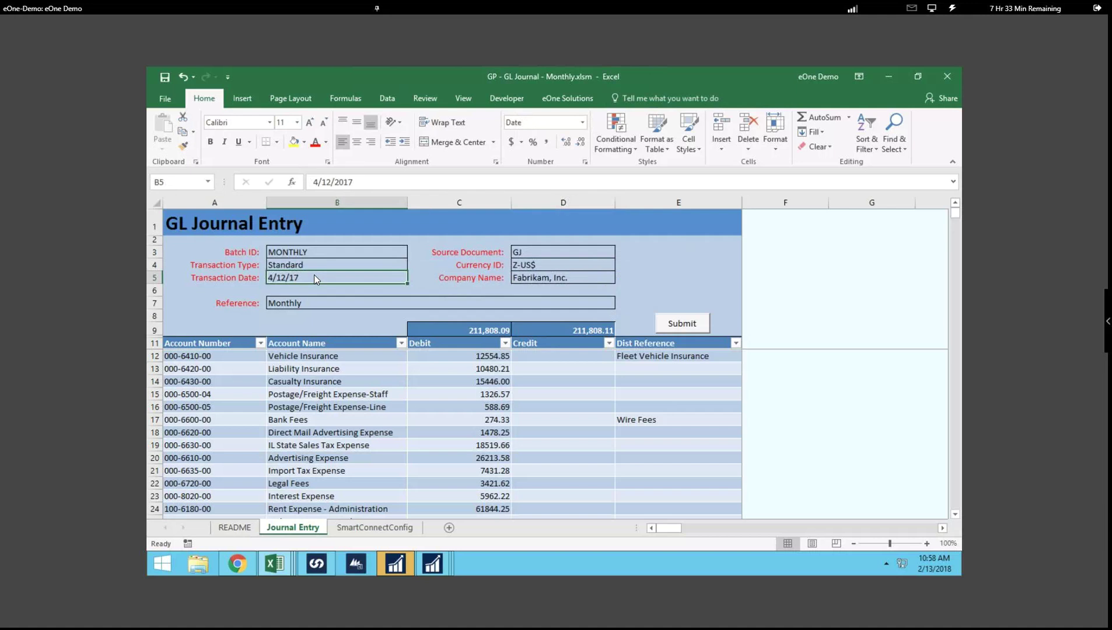
type("02/13/2018")
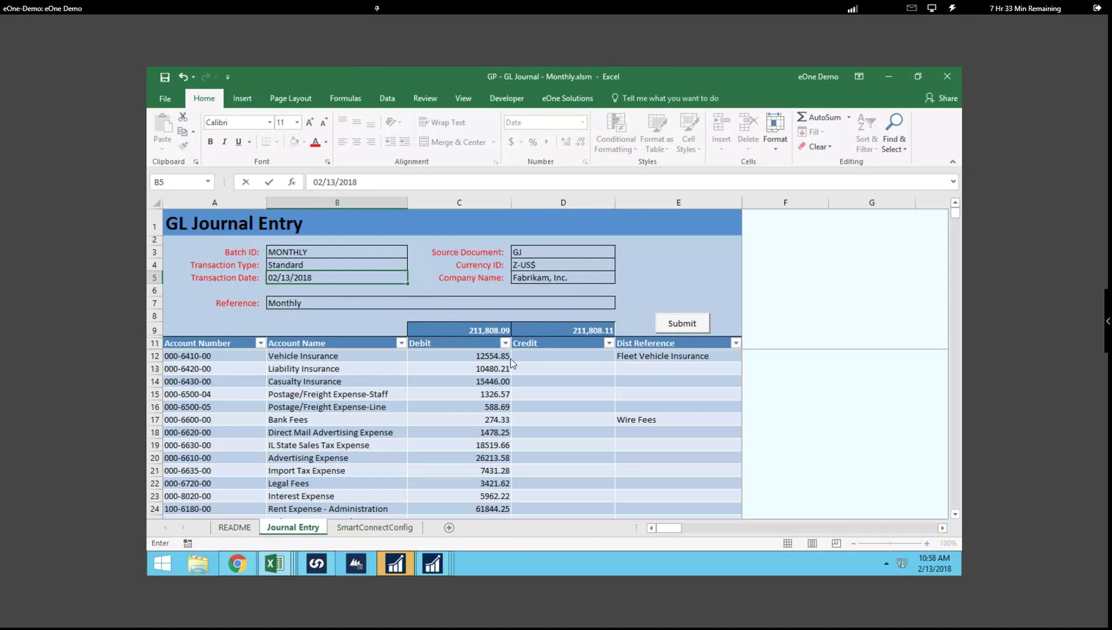
left_click(280, 367)
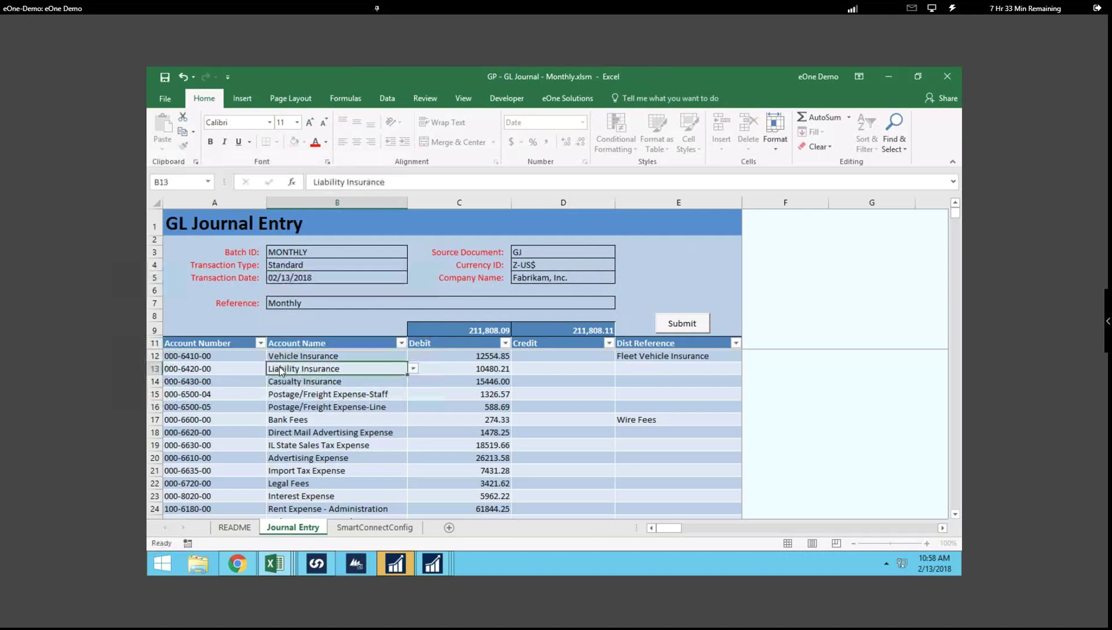
- Change the account in row 12 to Advertising Expense by its account number and the account name in row 13 to Direct Mail Advertising Expense
left_click(255, 354)
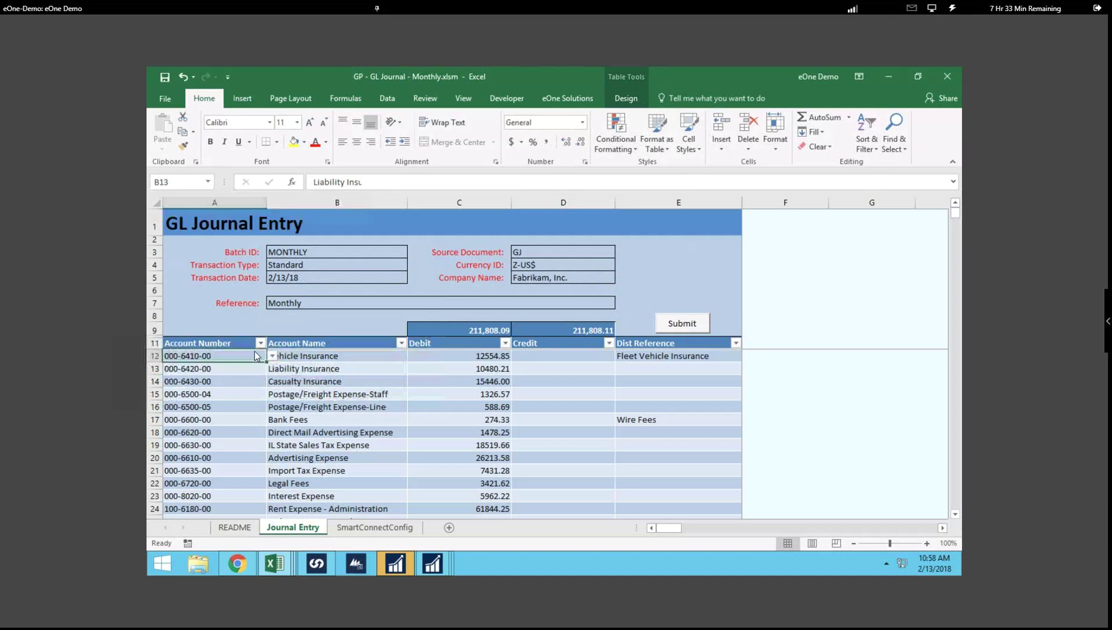
left_click(272, 355)
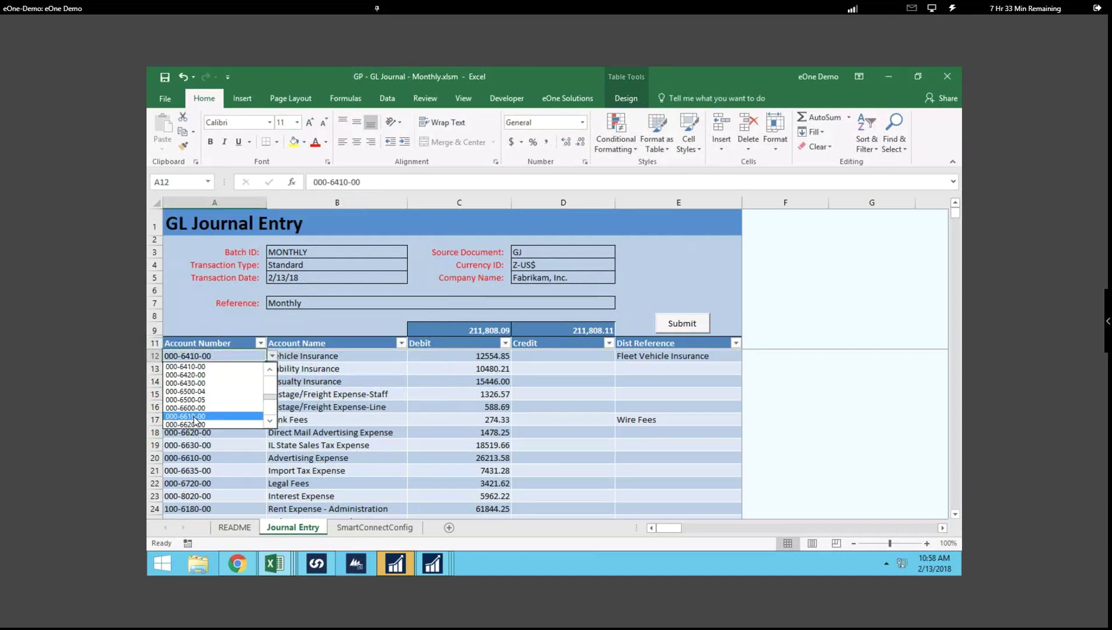
left_click(194, 417)
left_click(348, 357)
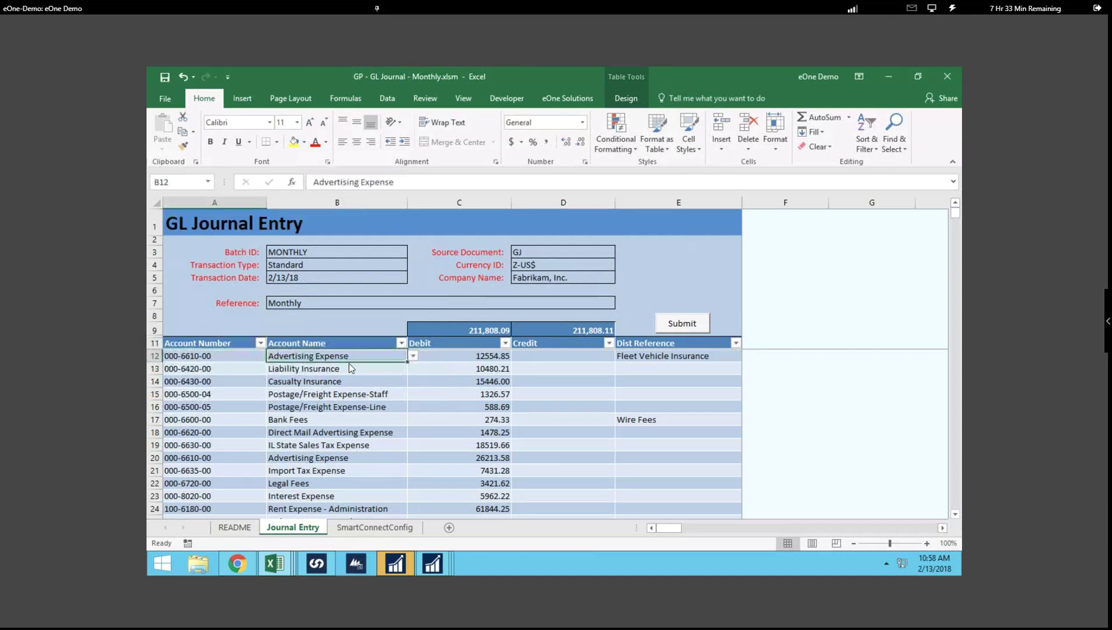
left_click(351, 365)
left_click(413, 368)
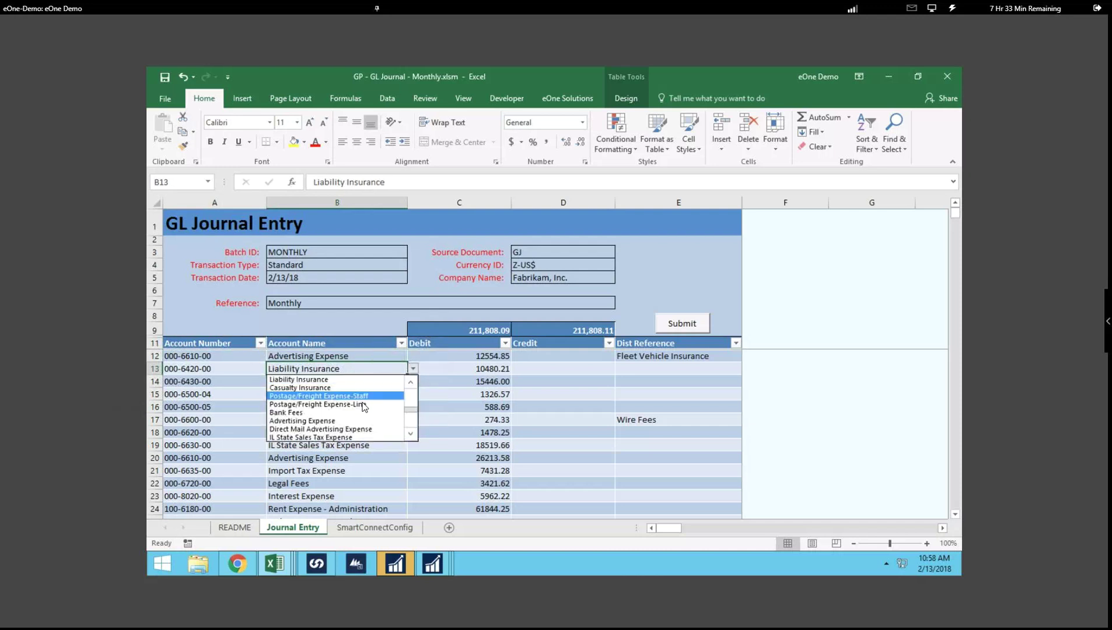
left_click(319, 430)
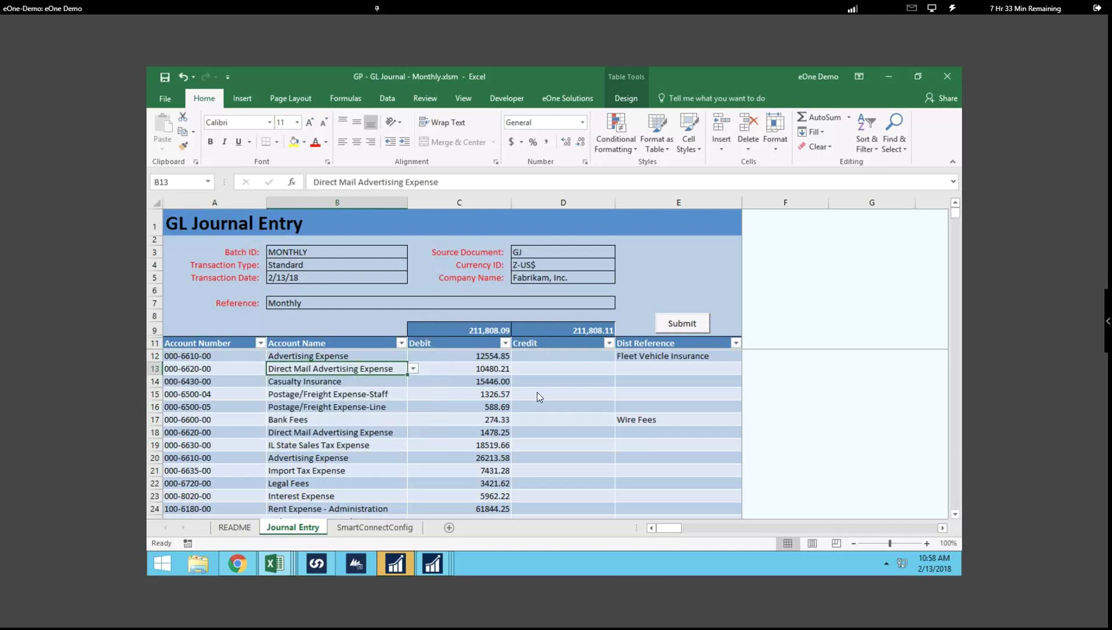
- Try to submit the journal entry, agreeing to resubmit the transaction, and dismiss the resulting message
left_click(694, 328)
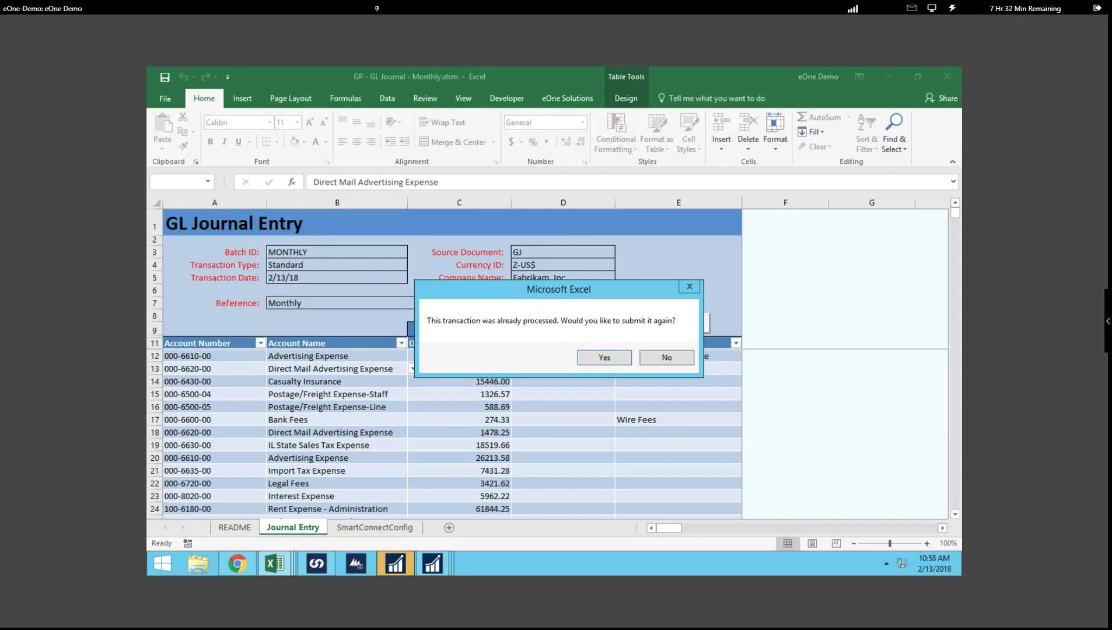
left_click(604, 358)
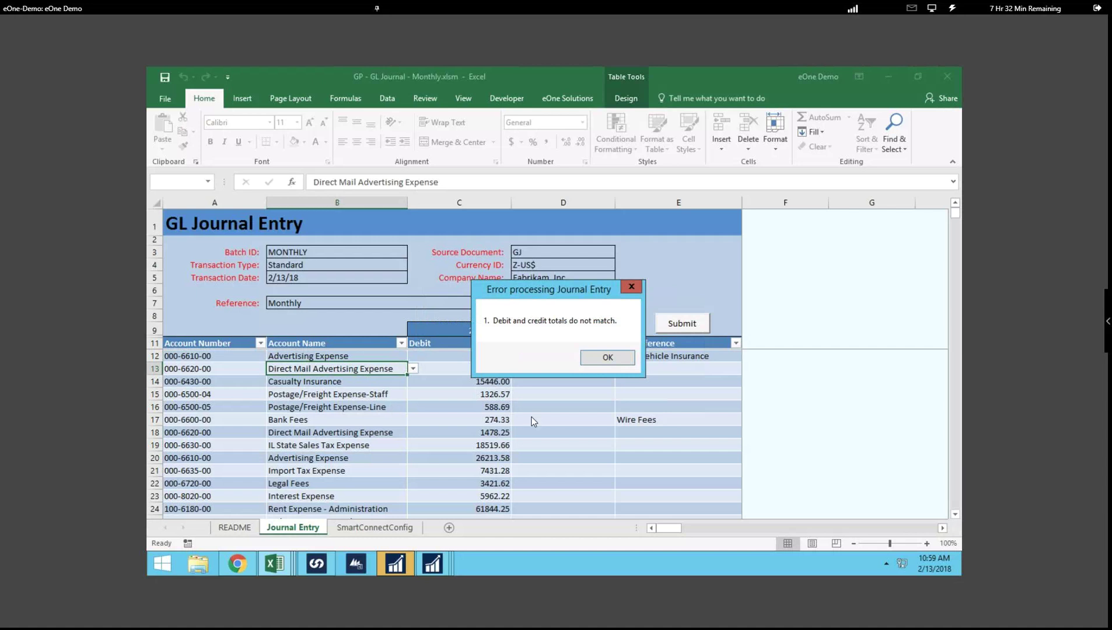
left_click(610, 360)
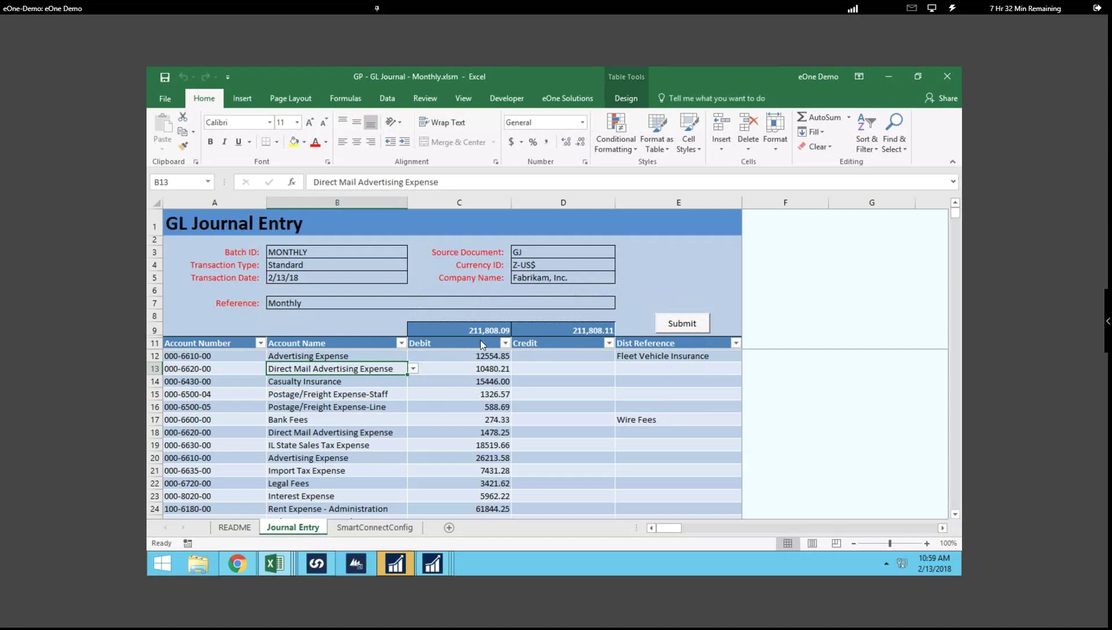
- Set the debit amount of the Advertising Expense line in row 12 to 12554.87
left_click(505, 356)
double_click(509, 353)
key("BackSpace")
type("7")
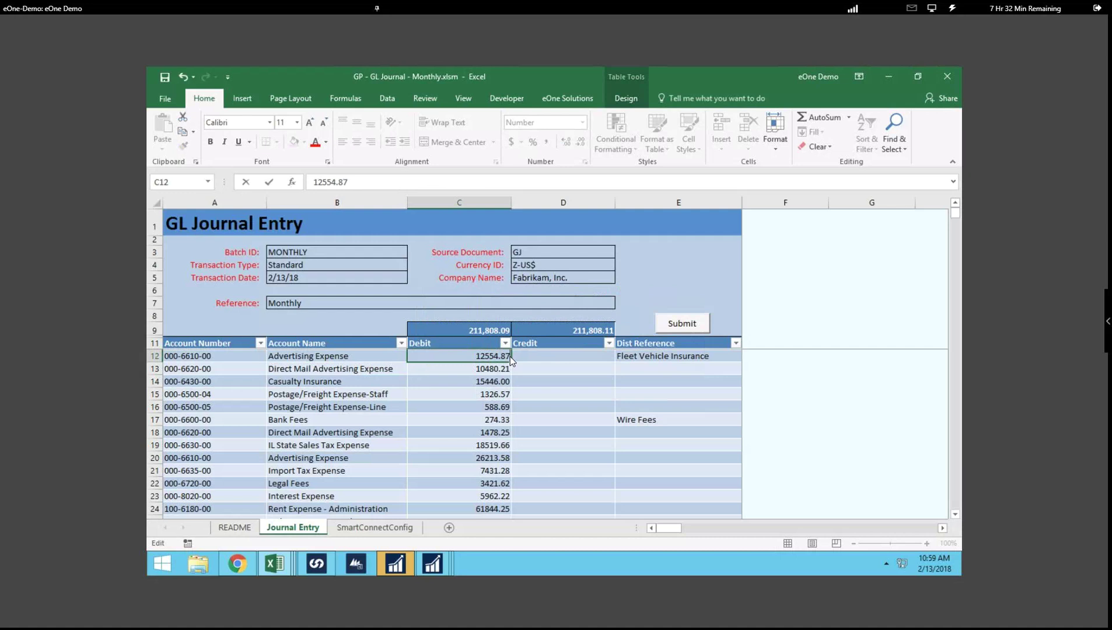
left_click(547, 383)
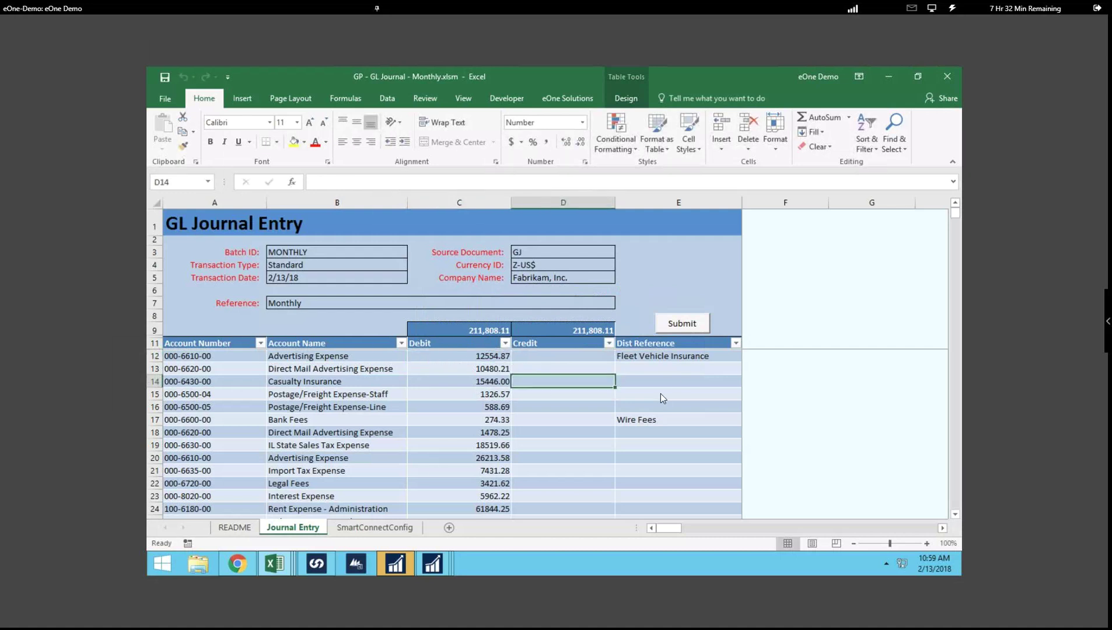
- Enter Donald Duck as the distribution reference for row 15 and set the journal entry's Source Document to DFC
left_click(660, 394)
type("Donald Duck")
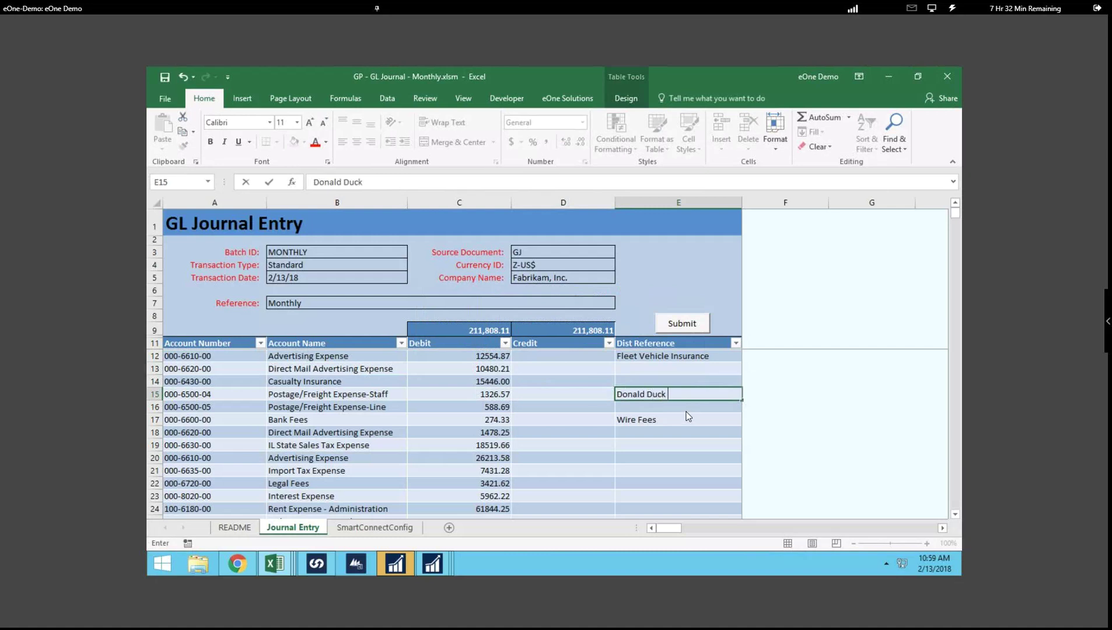
left_click(530, 254)
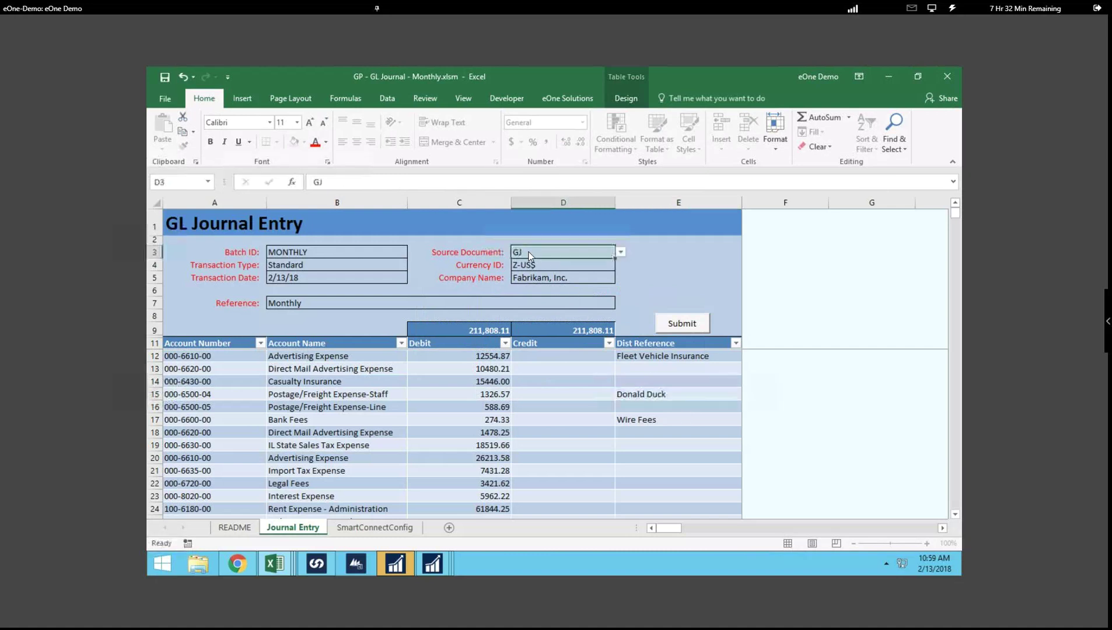
type("DFC")
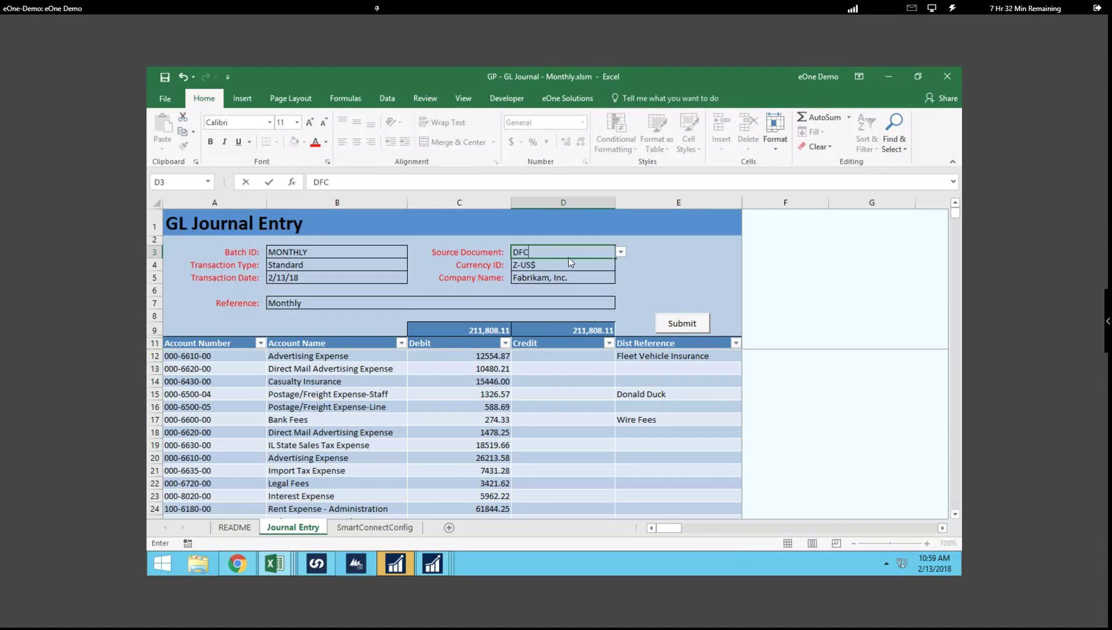
left_click(706, 248)
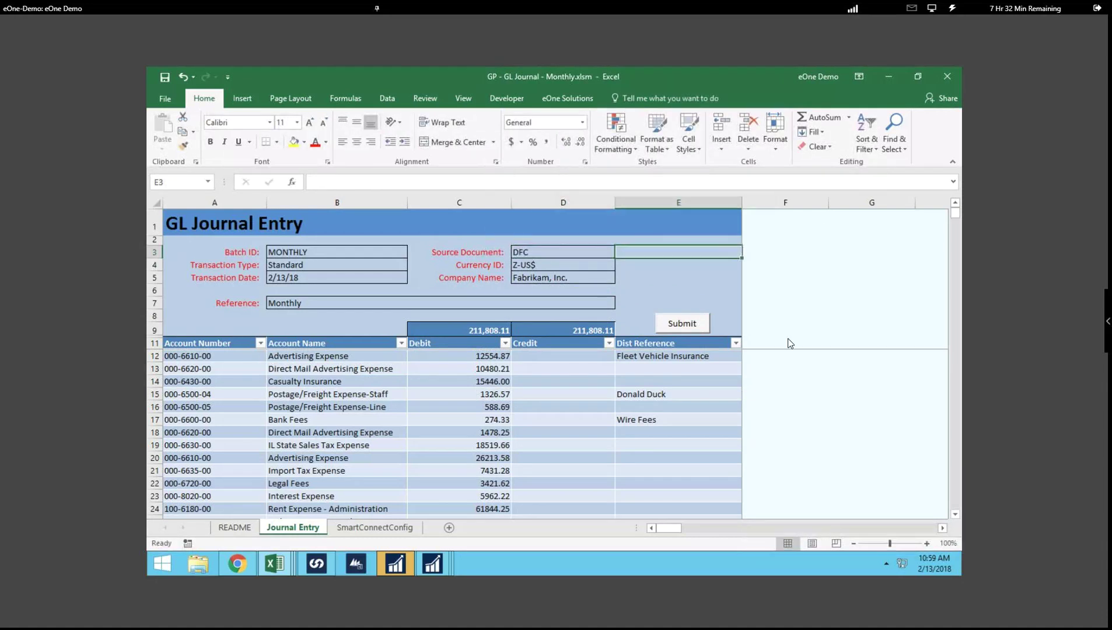
- Submit the journal entry, agree to submit the transaction again, and dismiss the resulting message
left_click(690, 323)
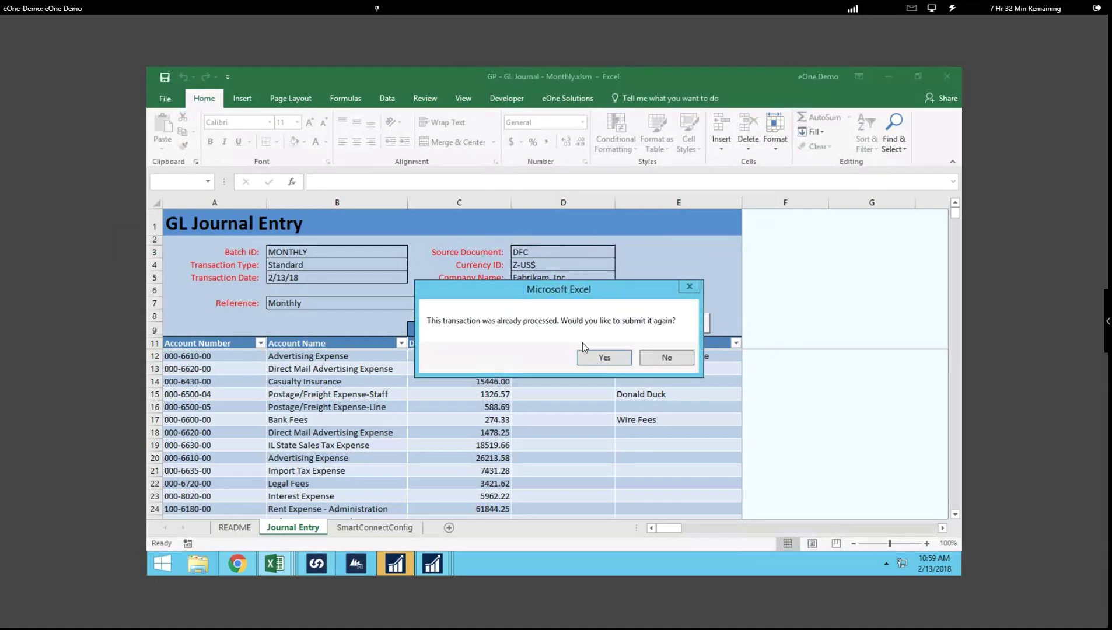
left_click(591, 356)
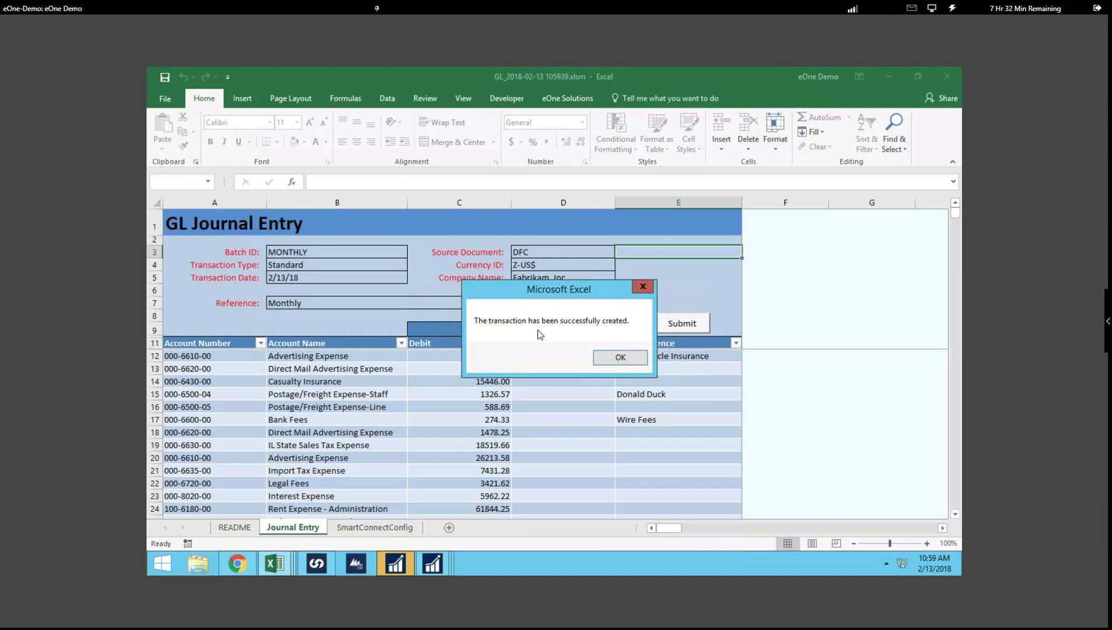
left_click(618, 360)
- Switch to Microsoft Dynamics GP and load journal entry 3496 in the general Transaction Entry window
mouse_move(433, 563)
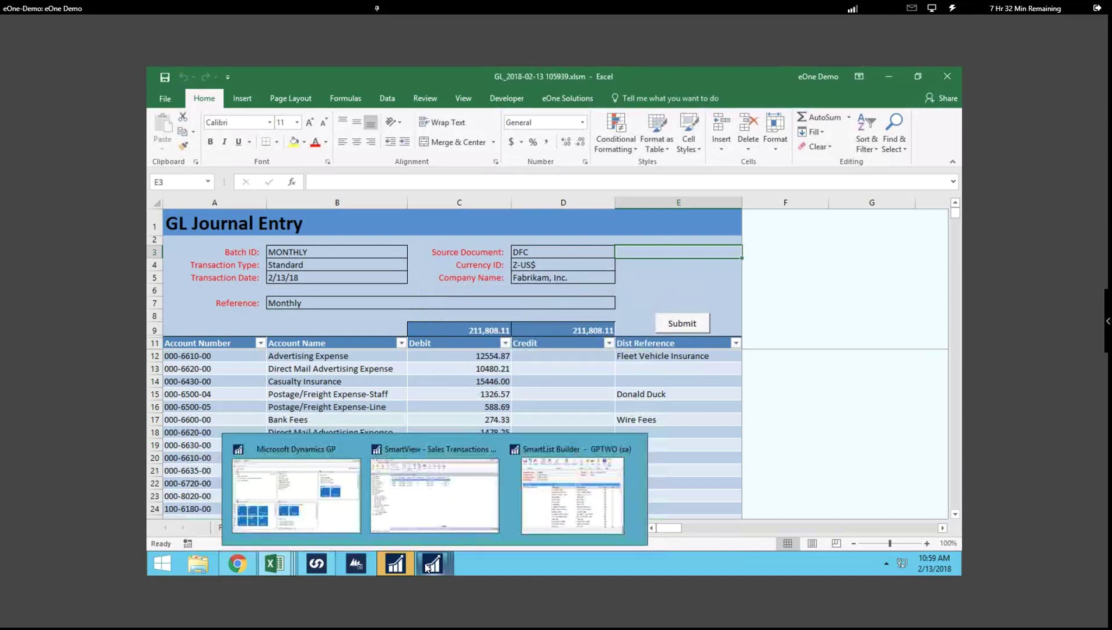
left_click(305, 447)
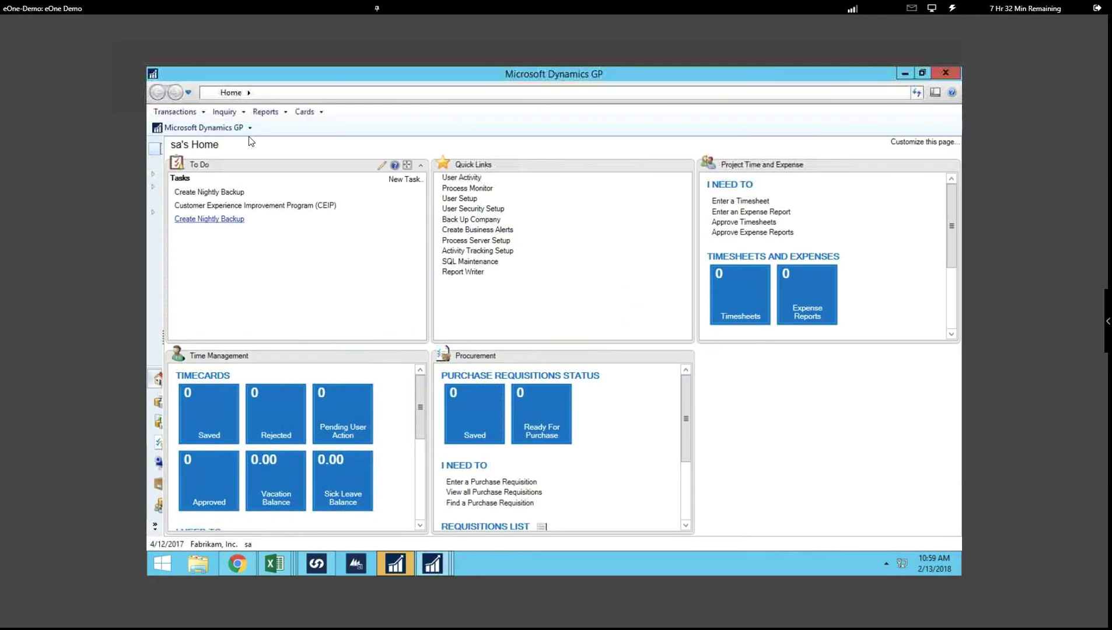
left_click(196, 109)
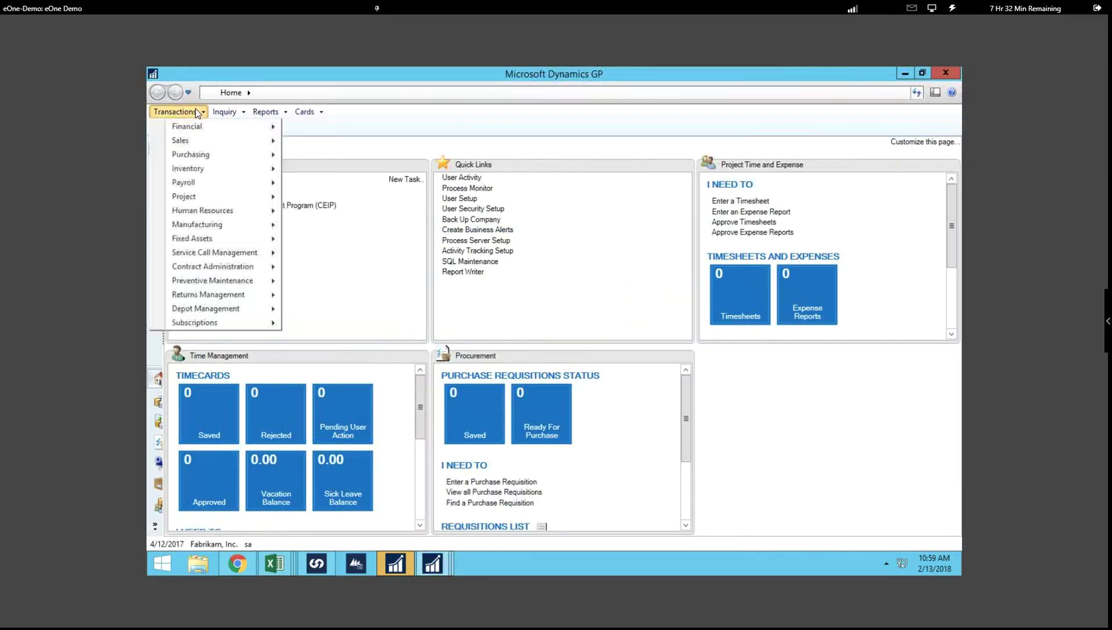
mouse_move(195, 128)
left_click(323, 124)
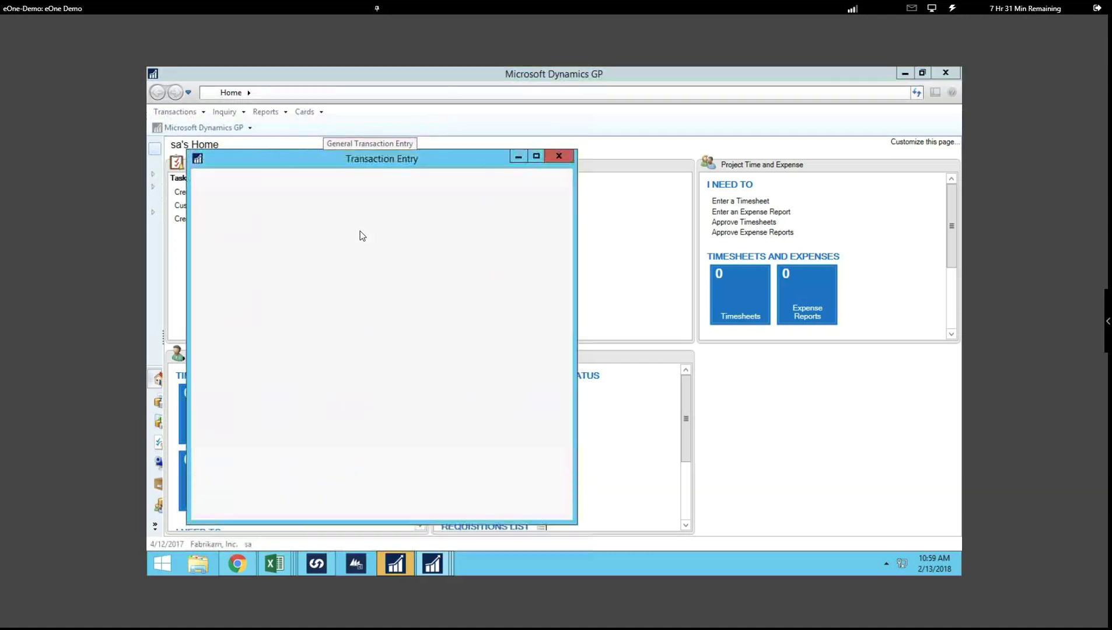
left_click(302, 241)
key("BackSpace")
type("6")
key("Tab")
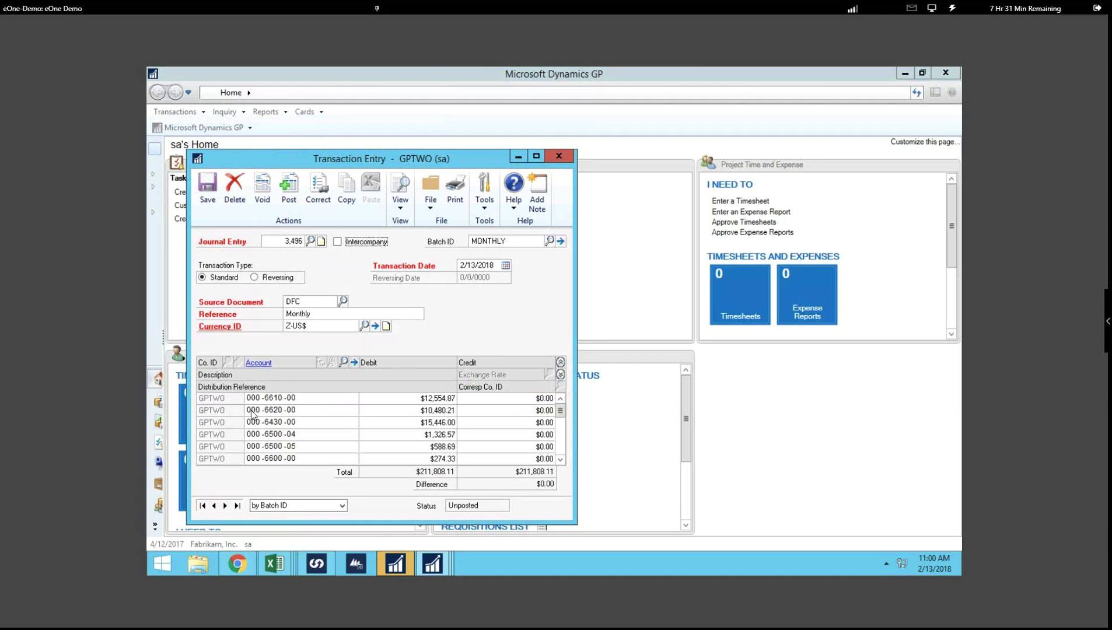
- Expand the distribution lines to check descriptions and references down to the Postage/Freight Expense-Staff line, and close the Transaction Entry window
left_click(560, 374)
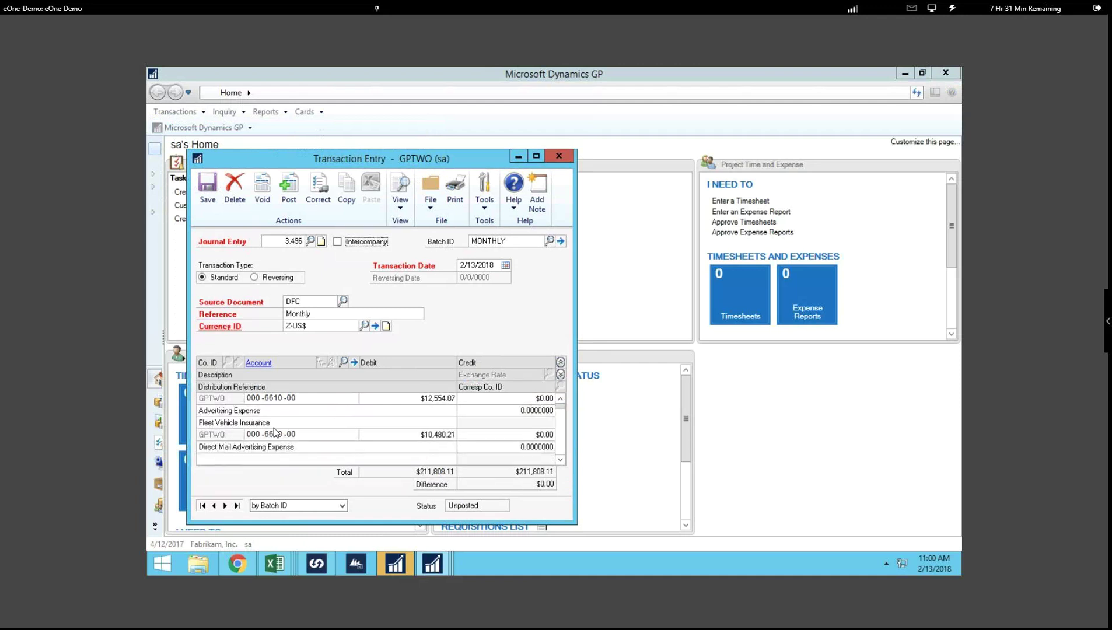
left_click(561, 459)
left_click(561, 459)
left_click(561, 459)
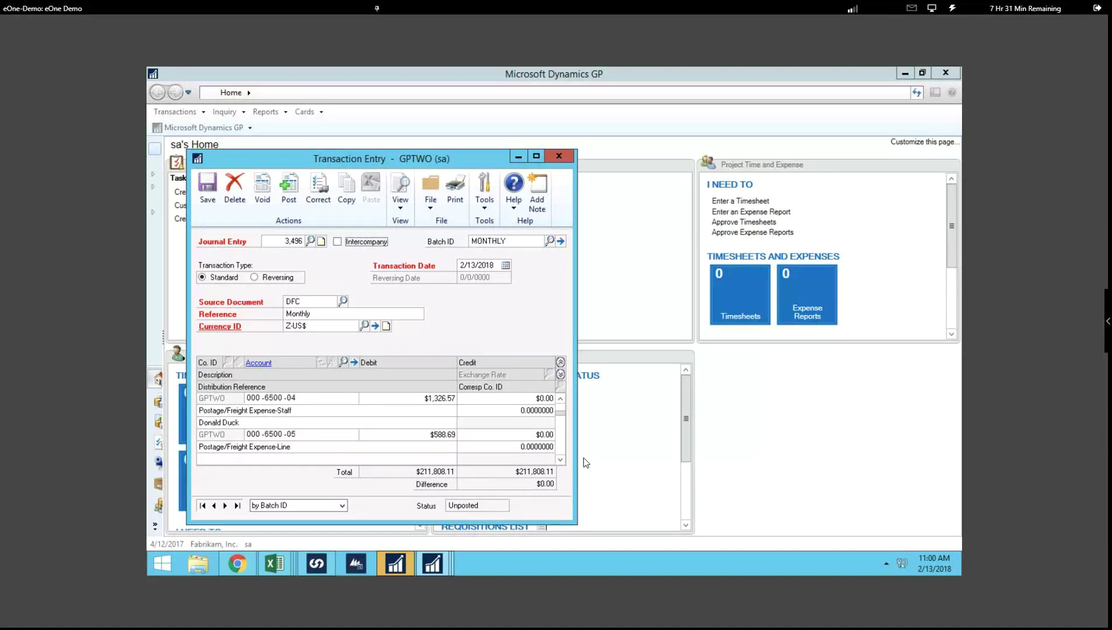
left_click(560, 156)
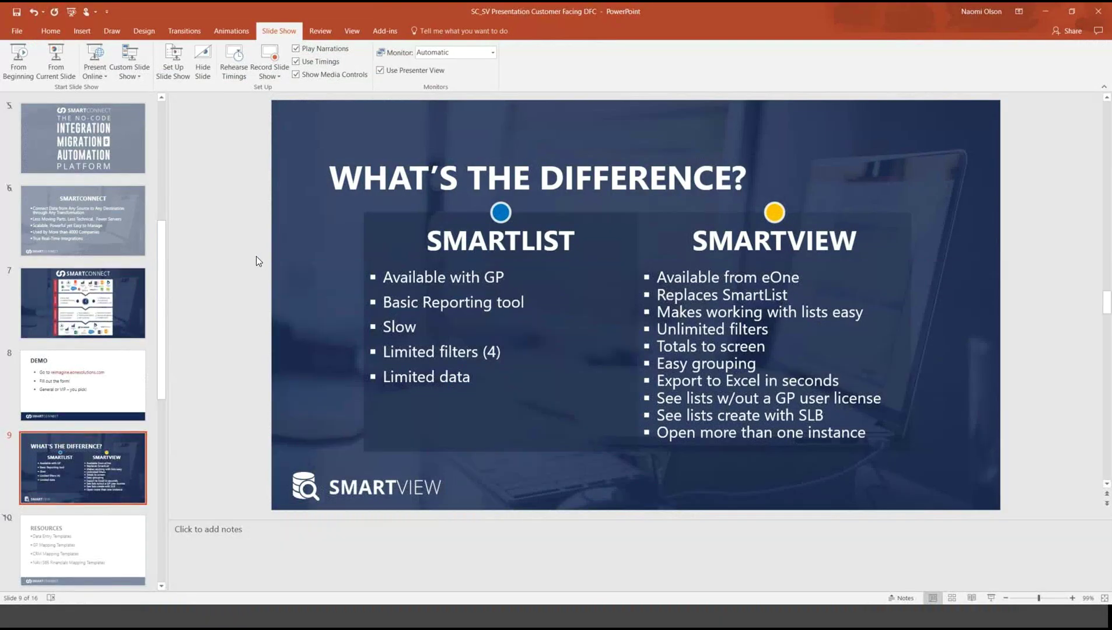
- View the SmartConnect overview and diagram on slides 6 and 7, and return to slide 9 comparing SmartList and SmartView
left_click(112, 215)
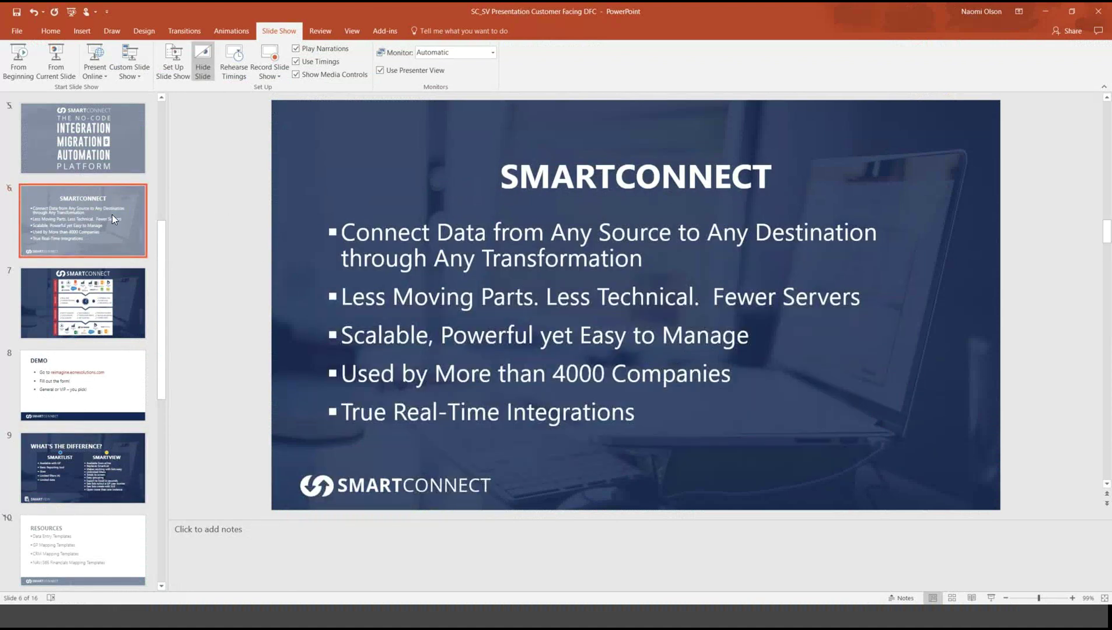
left_click(117, 305)
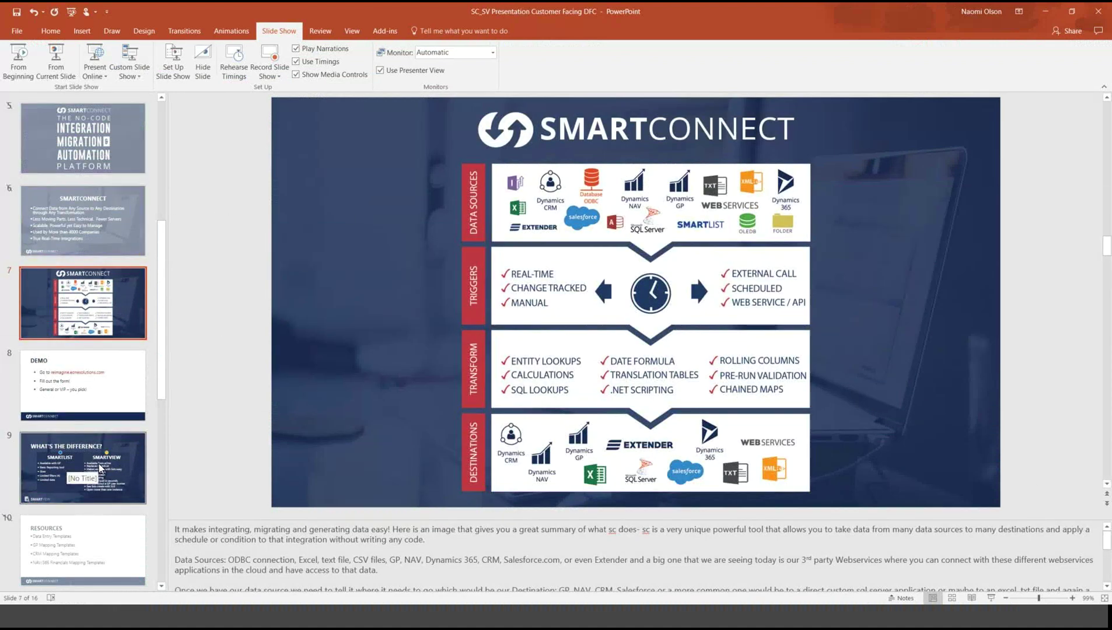
scroll(98, 463, "down", 1)
scroll(98, 504, "down", 2)
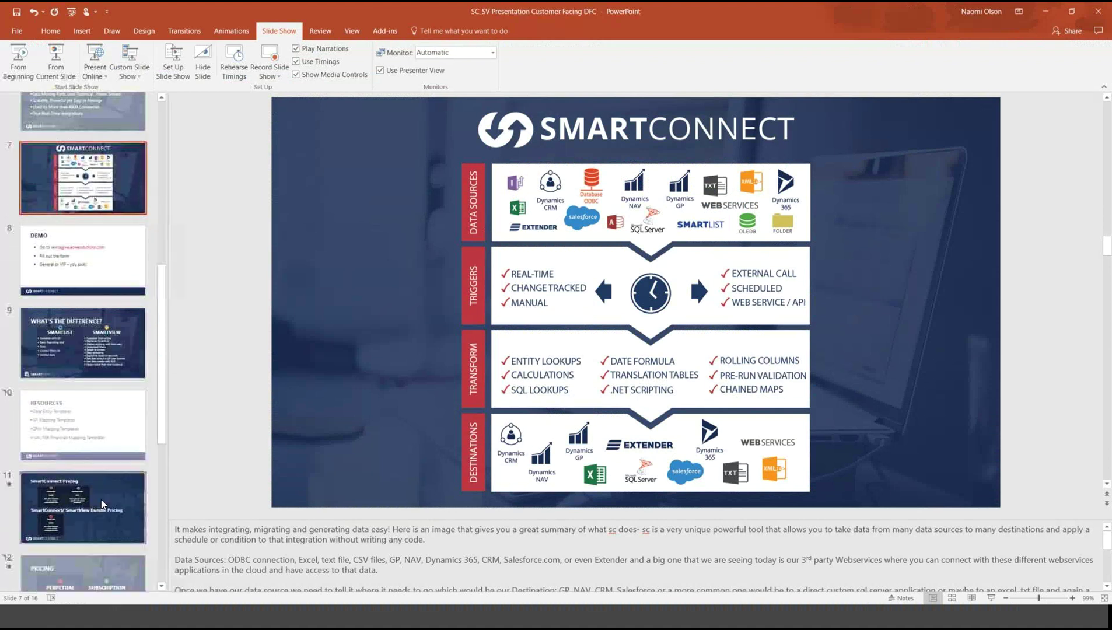
left_click(108, 337)
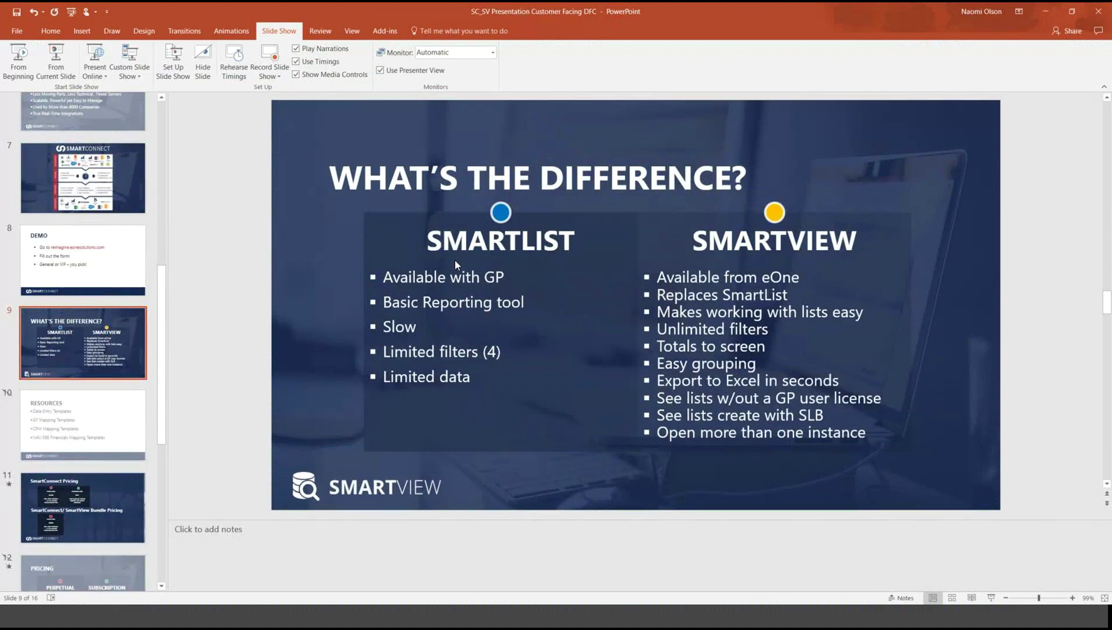